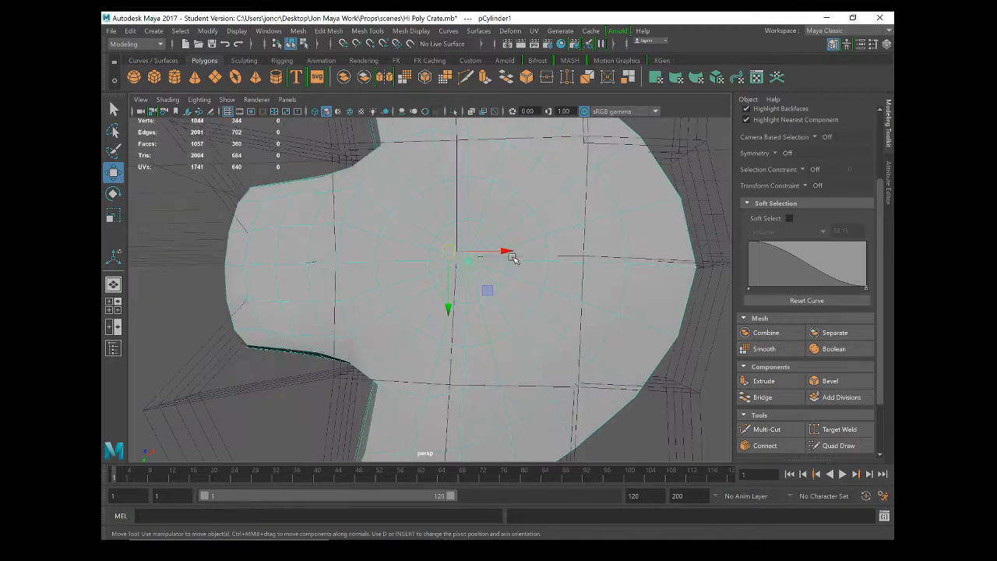
Begin a Multi-Cut line on the cylinder piece's broad front face, running from a point on the radial edge out to the rim.
scroll(514, 257, "down", 1)
mouse_move(464, 308)
left_mouse_down("alt")
mouse_move(477, 310)
mouse_move(473, 296)
left_mouse_up("alt")
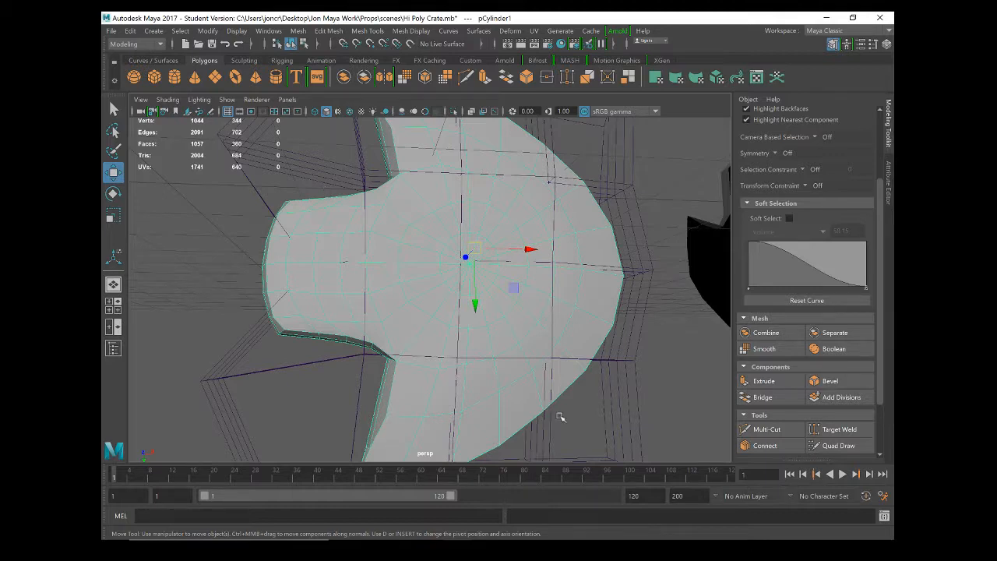
mouse_move(519, 276)
left_mouse_down("alt")
mouse_move(474, 282)
mouse_move(518, 285)
left_mouse_up("alt")
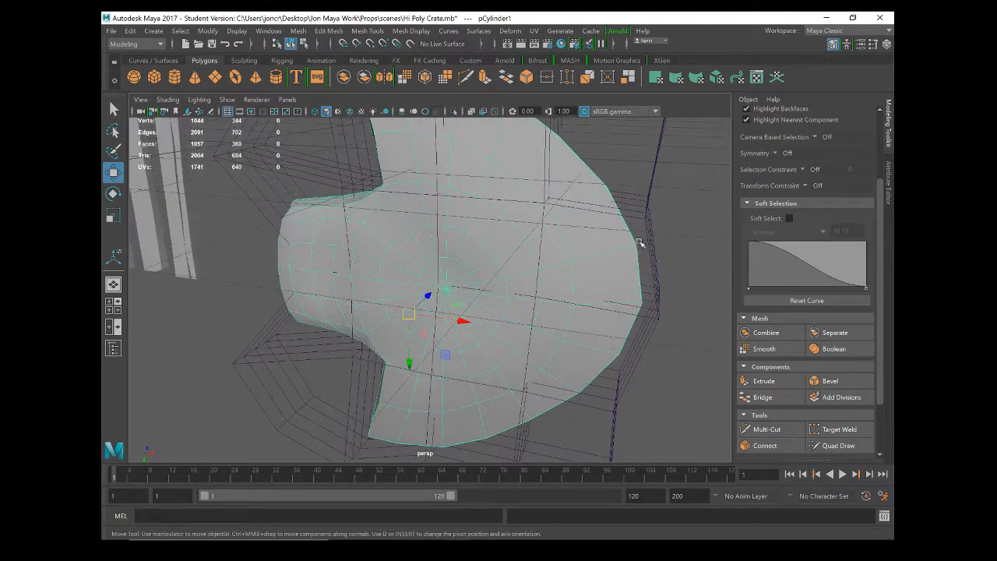
scroll(615, 253, "up", 5)
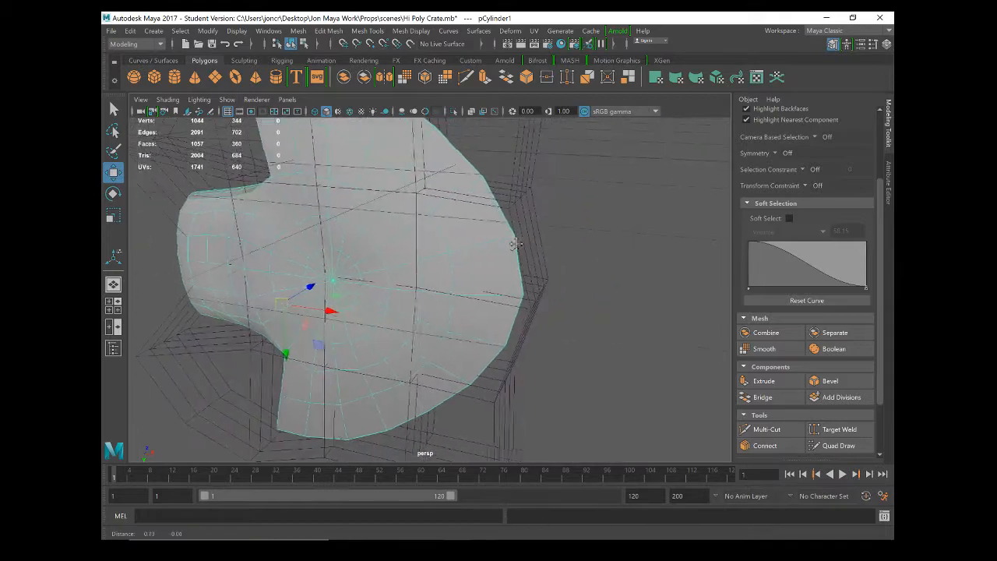
scroll(519, 227, "up", 2)
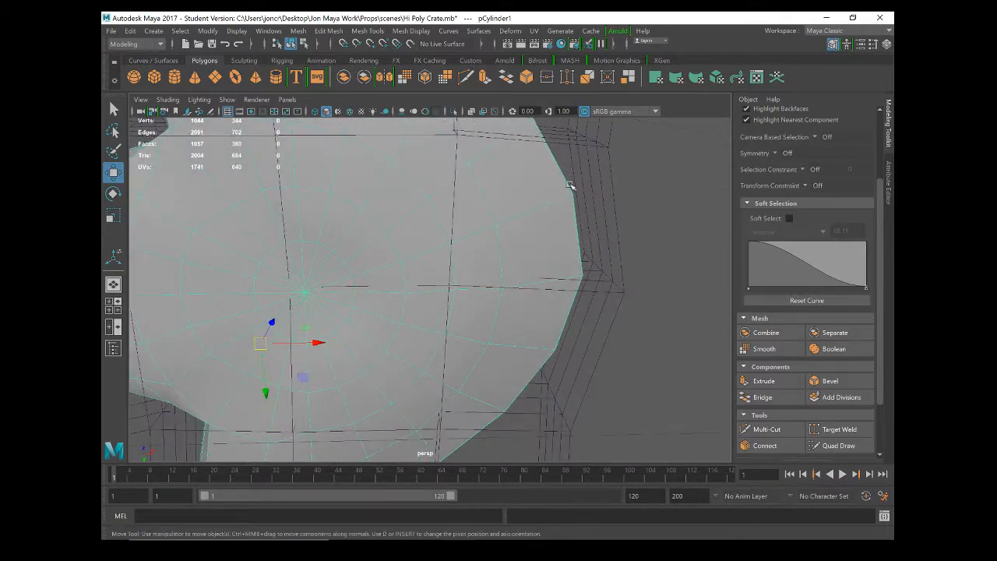
middle_click_drag(564, 219, 495, 222, "alt")
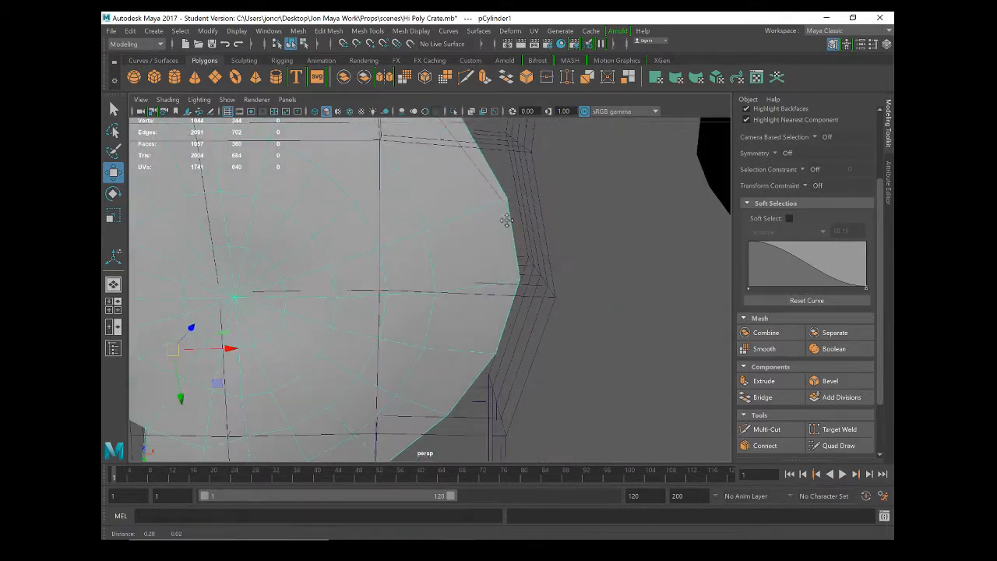
left_click(765, 430)
left_click(428, 228)
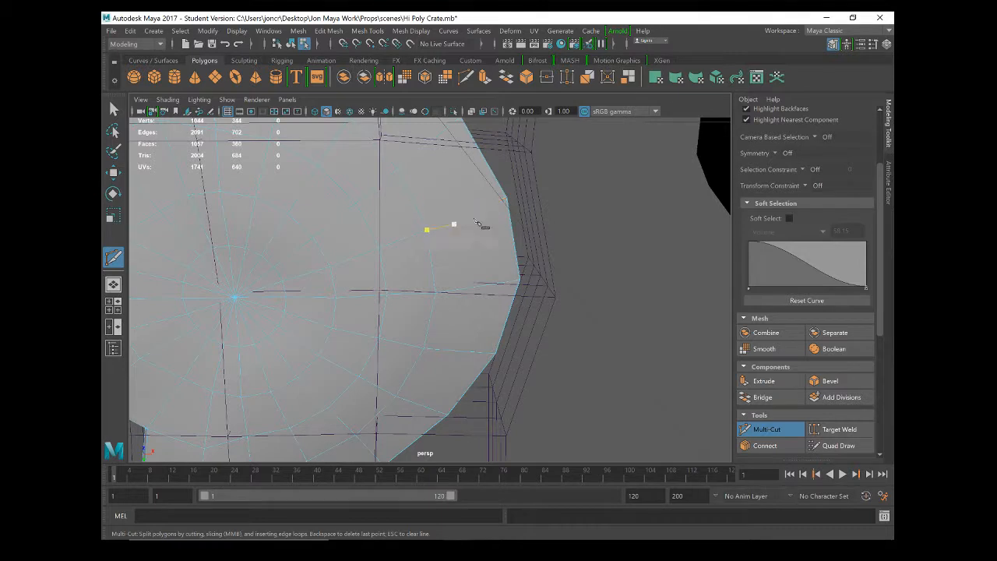
left_click(467, 214)
left_click(504, 194)
Continue the cut around the rim's thickness onto the opposite face and complete it, outlining a thin wedge beside the existing edge.
scroll(504, 212, "up", 3)
left_click_drag(524, 197, 472, 200, "alt")
scroll(392, 214, "up", 2)
scroll(376, 198, "up", 1)
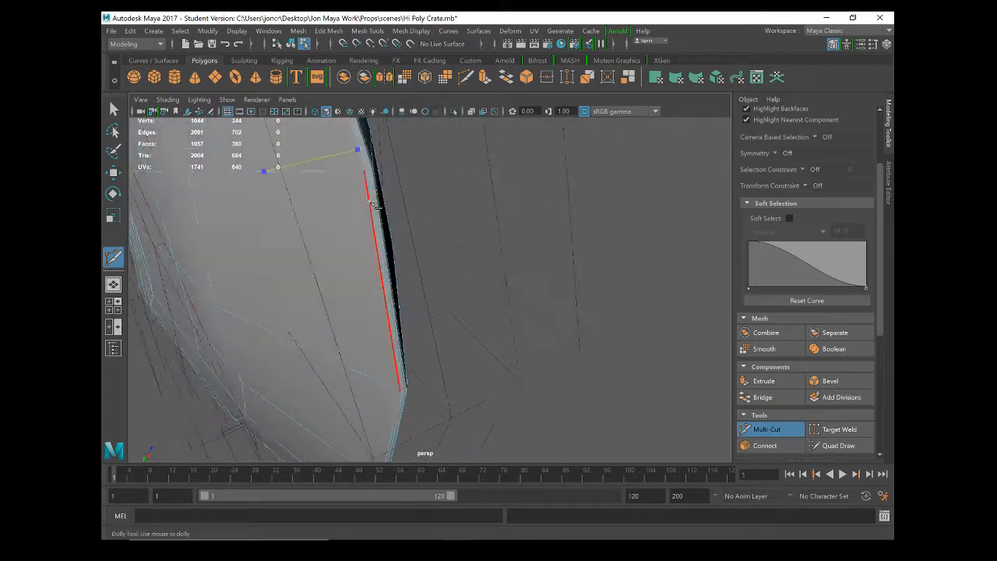
left_click_drag(372, 201, 298, 169, "alt")
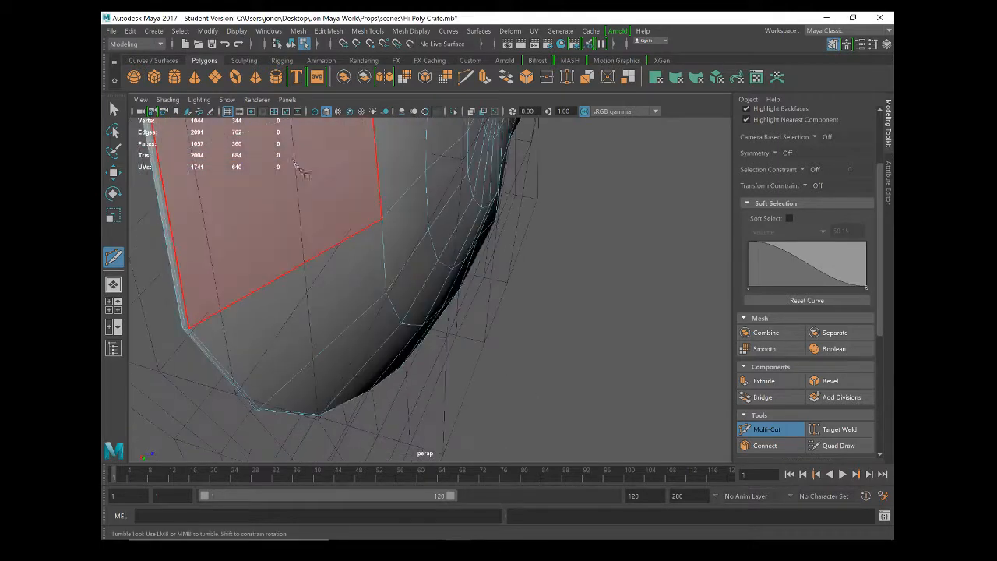
middle_click_drag(298, 152, 346, 223, "alt")
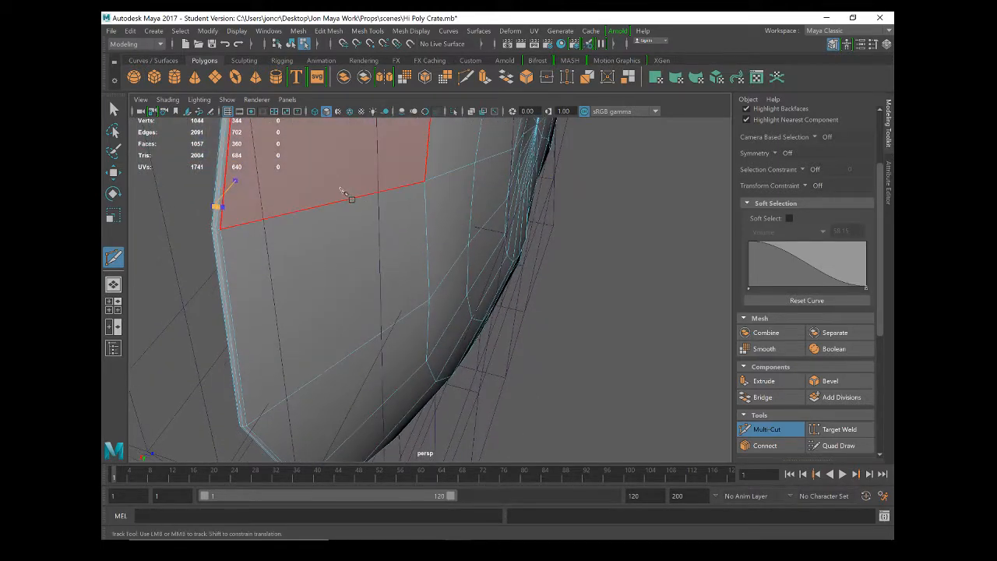
left_click(375, 192)
right_click(529, 441)
Delete the thin triangular wedge face between the new cut and the existing edge on the front face.
left_click_drag(532, 333, 362, 233, "alt")
right_click_drag(380, 292, 373, 228)
left_click(396, 306)
left_click(377, 289)
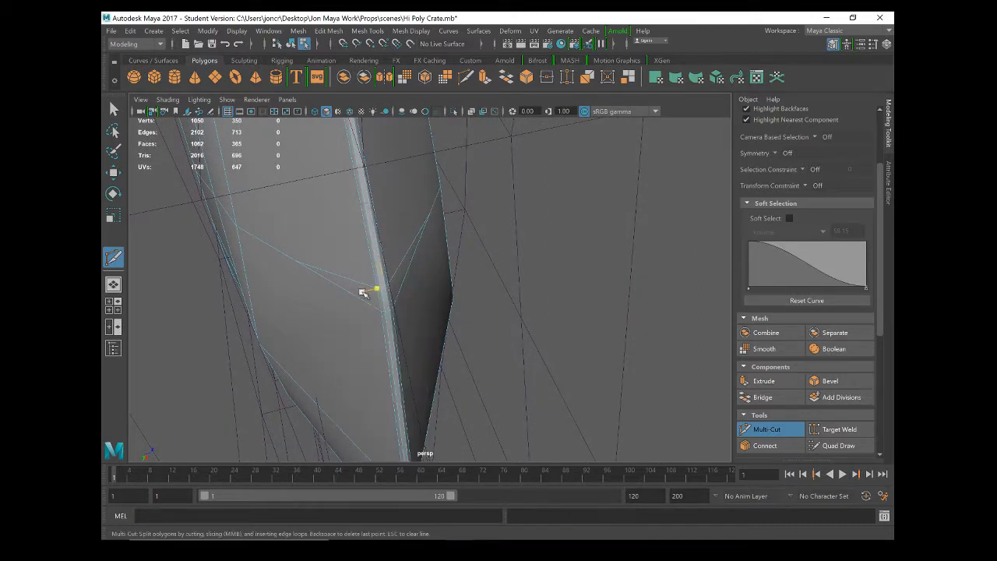
key("w")
left_click(363, 294)
key("Delete")
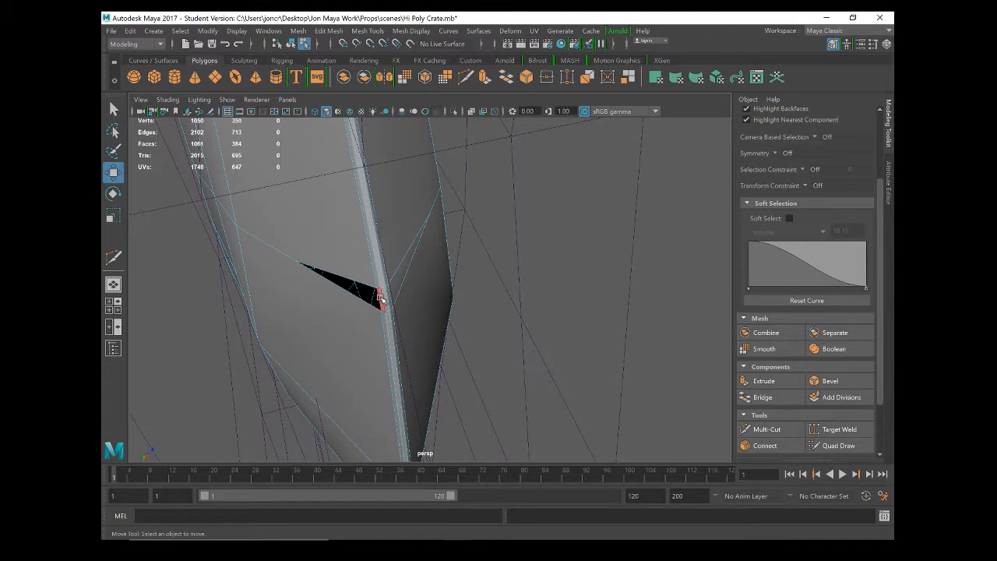
Delete the small faces across the rim's thickness and the matching wedge face on the opposite side.
left_click(382, 300)
key("Delete")
left_click(386, 297)
key("Delete")
left_click(391, 296)
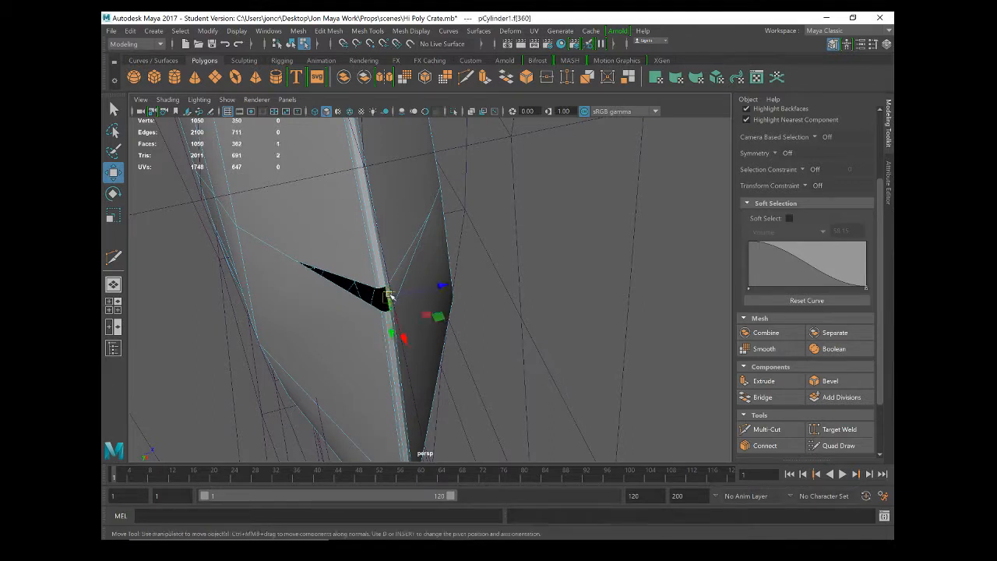
key("Delete")
left_click(400, 325)
key("Delete")
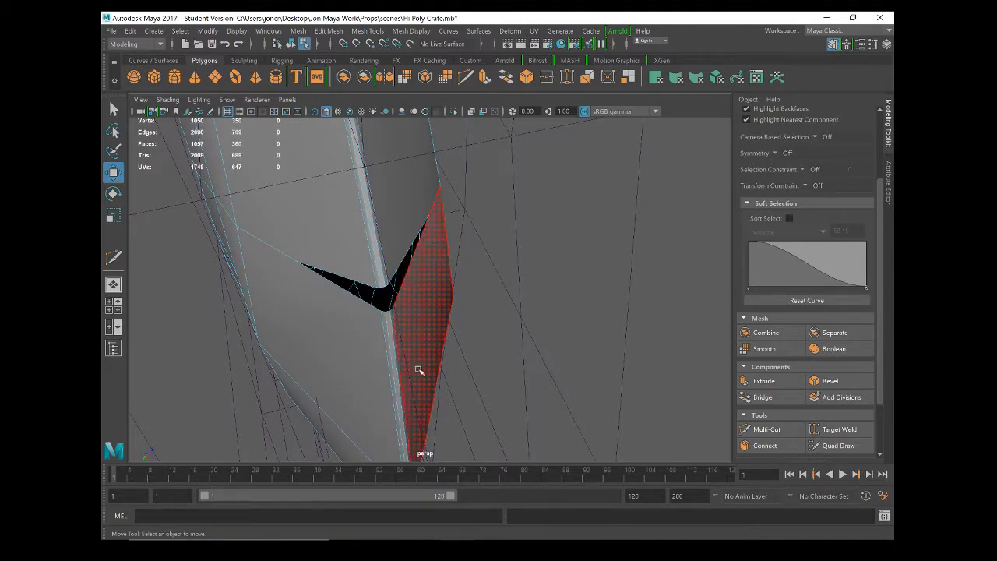
Bridge the lower border edge of the front gap to the matching border edge on the opposite side.
left_click_drag(382, 328, 384, 311, "alt")
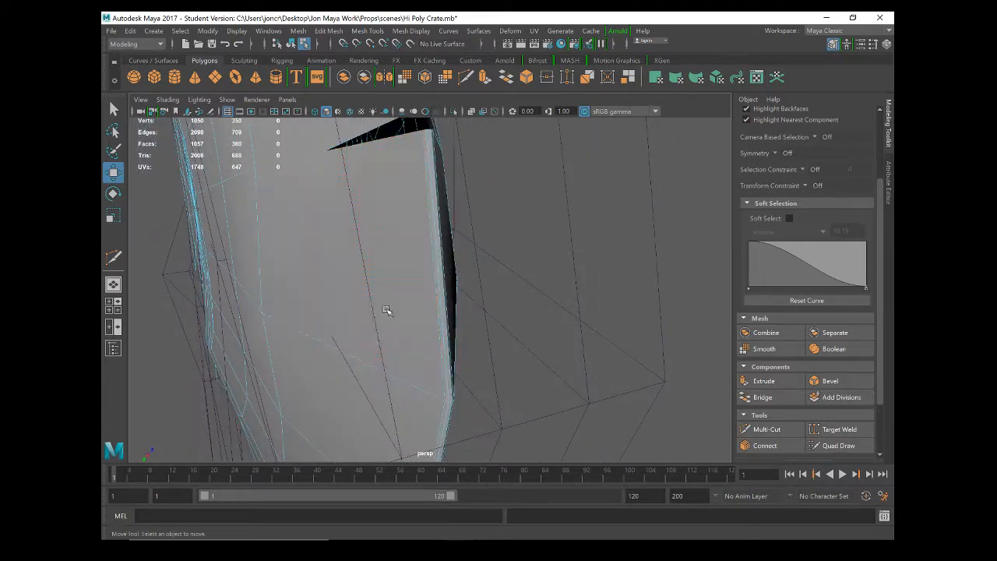
scroll(465, 193, "up", 3)
middle_click_drag(404, 152, 402, 154, "alt")
left_click_drag(402, 154, 392, 254, "alt")
left_click(446, 310)
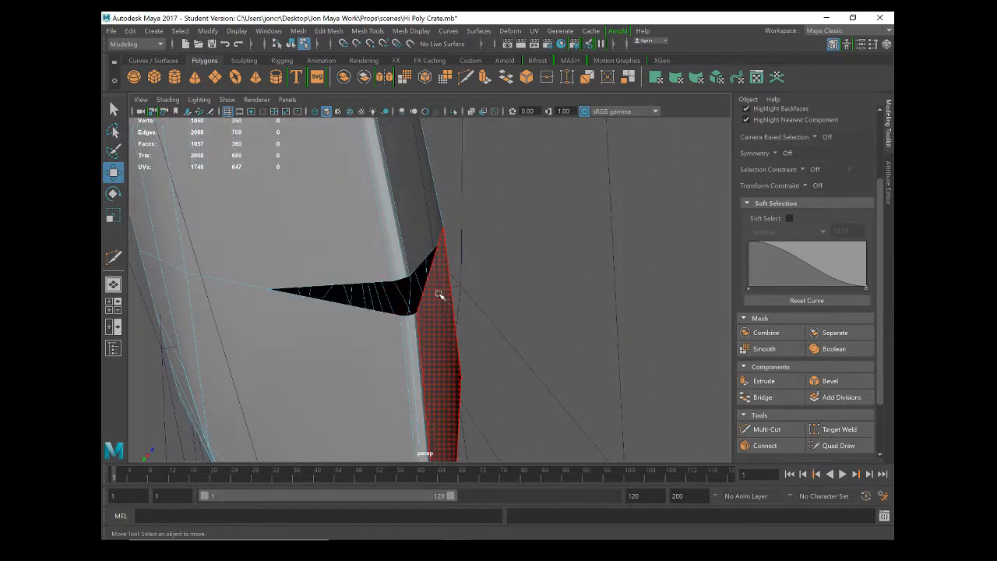
key("Delete")
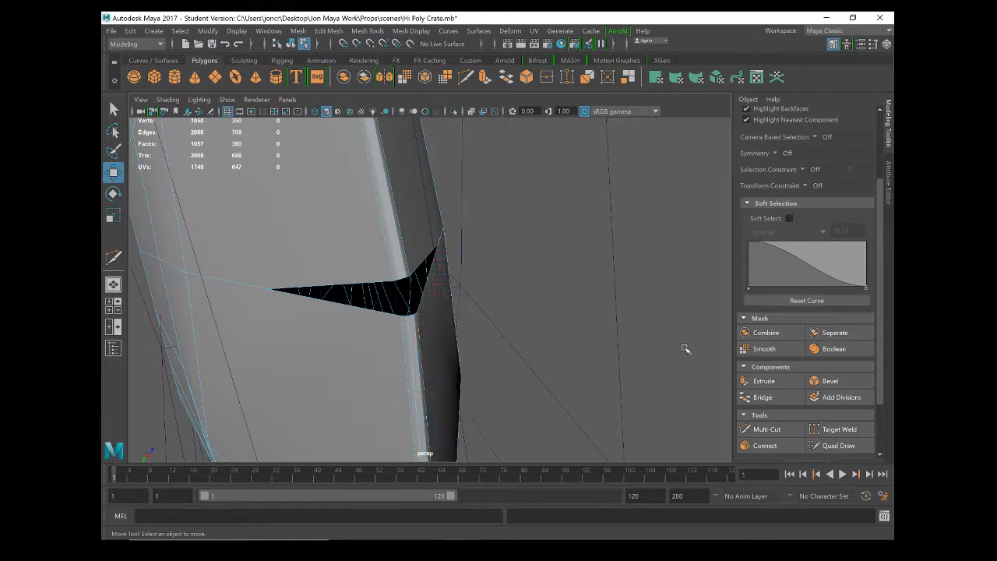
left_click(441, 292)
left_click_drag(412, 301, 433, 204, "alt")
right_click_drag(434, 205, 441, 240)
left_click(449, 308)
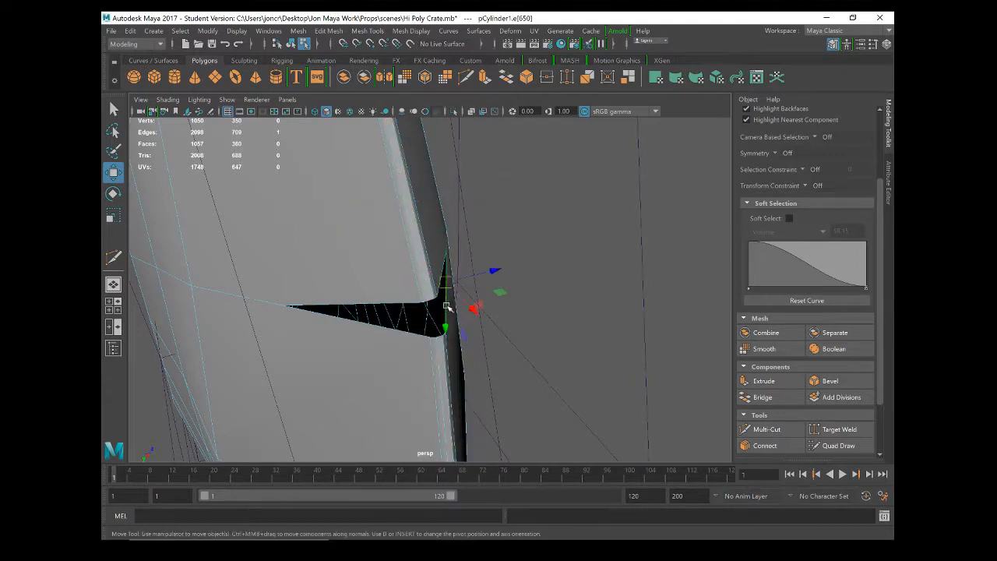
left_click(393, 332, "shift")
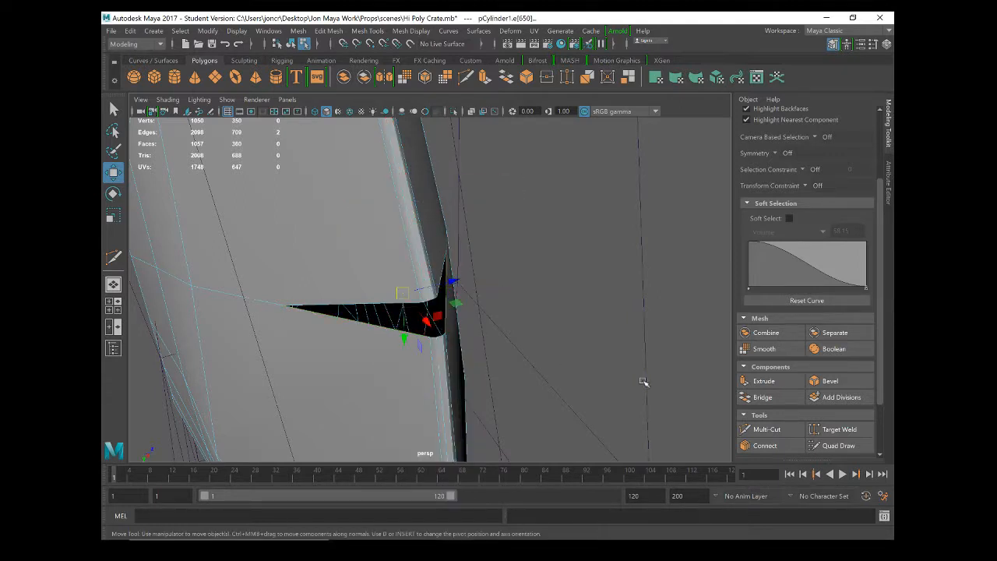
left_click(762, 398)
Bridge the gap's upper border edge on the front face to the matching upper edge on the opposite side.
left_click_drag(366, 363, 369, 350, "alt")
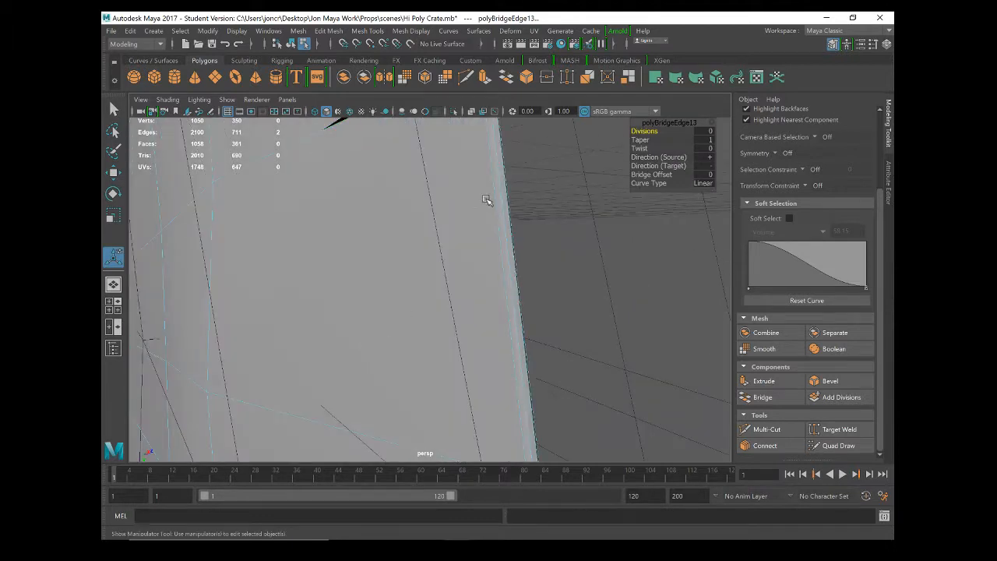
left_click_drag(475, 233, 391, 305, "alt")
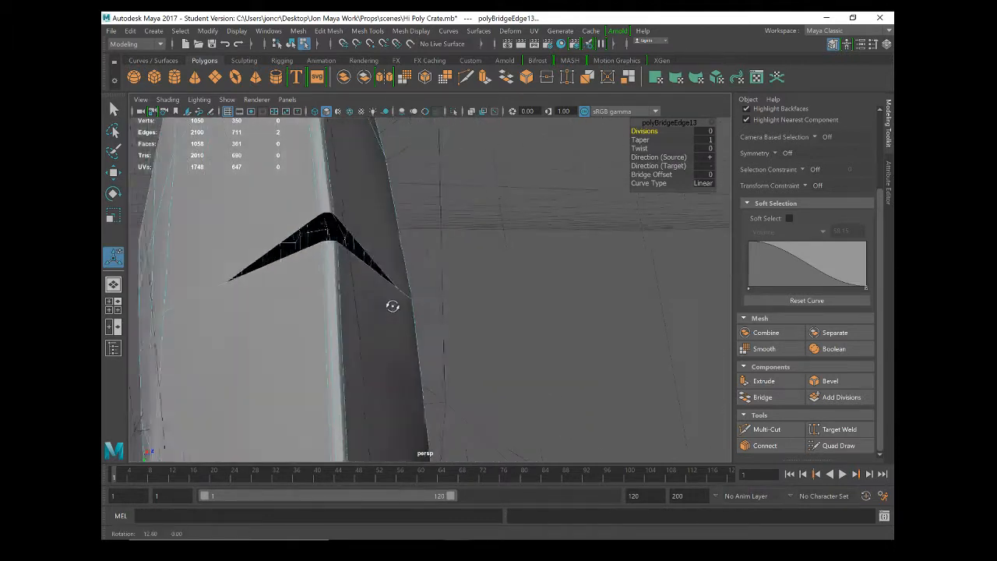
left_click(296, 230)
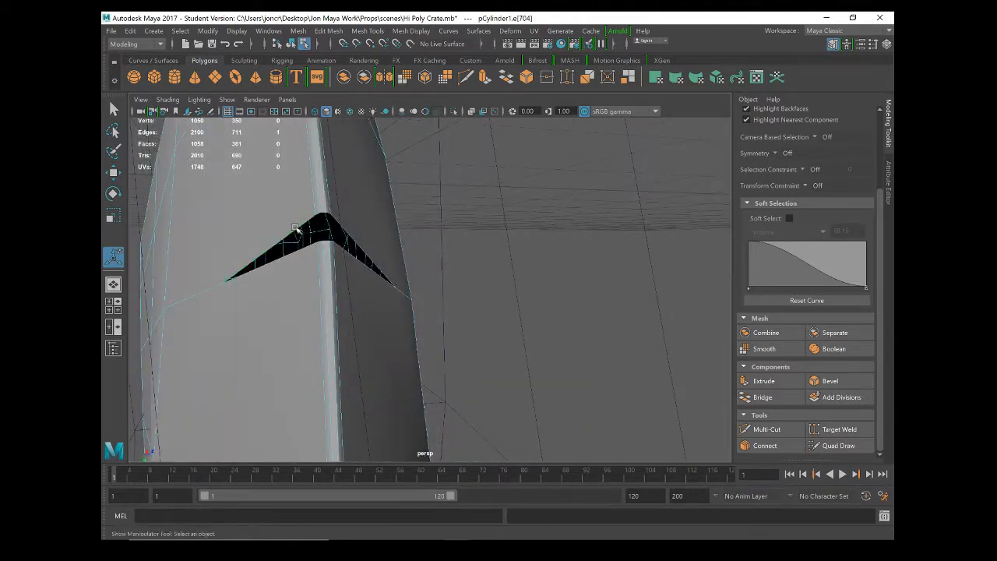
left_click(378, 252, "shift")
left_click(763, 397)
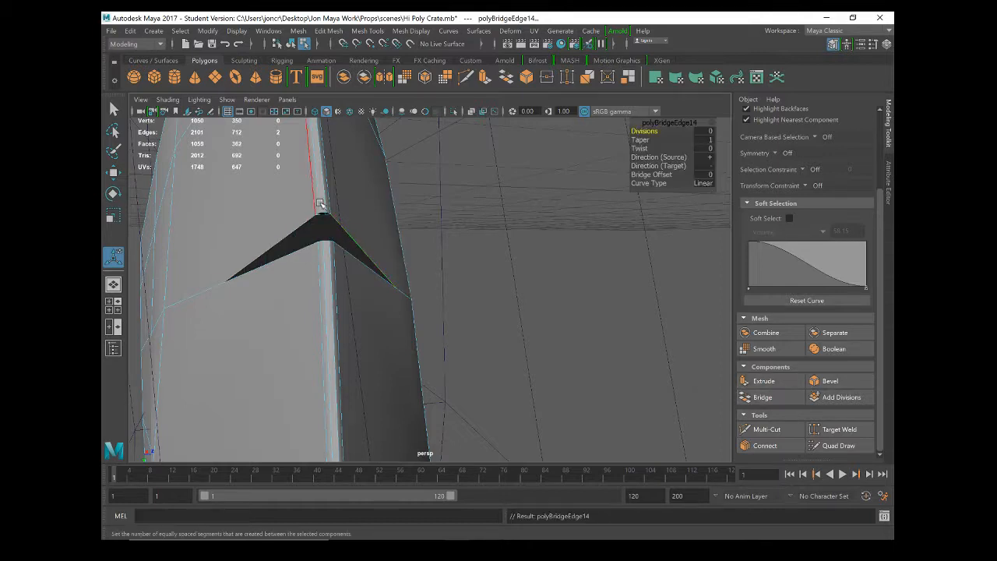
Select the border edges of the small opening under the rim's upper bevel and close it with Fill Hole.
scroll(318, 204, "up", 4)
middle_click_drag(131, 144, 185, 178, "alt")
scroll(184, 178, "down", 4)
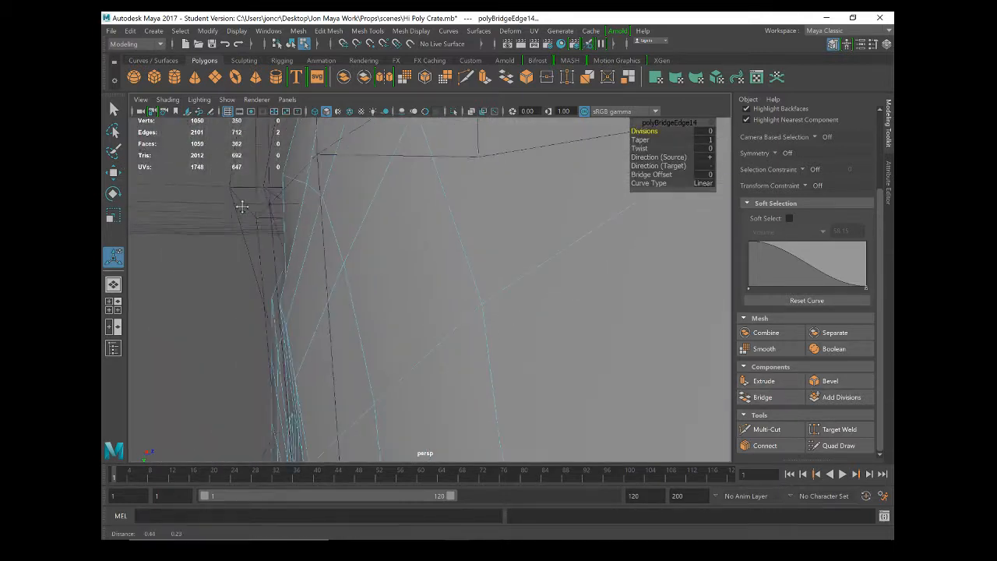
left_click_drag(241, 205, 187, 207, "alt")
scroll(597, 345, "down", 4)
right_click_drag(598, 345, 574, 305, "alt")
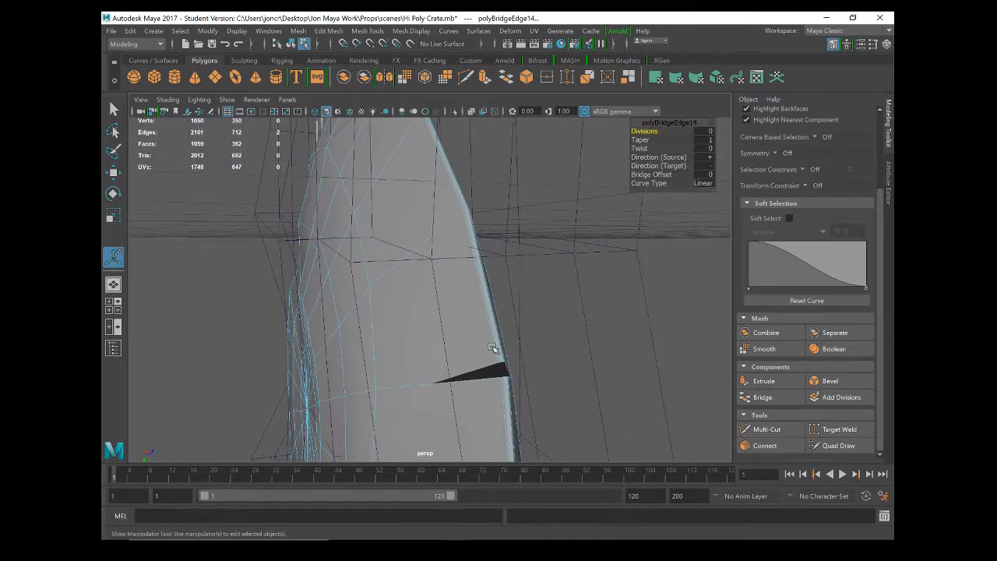
left_click_drag(479, 293, 479, 317, "alt")
right_click_drag(478, 316, 659, 441, "alt")
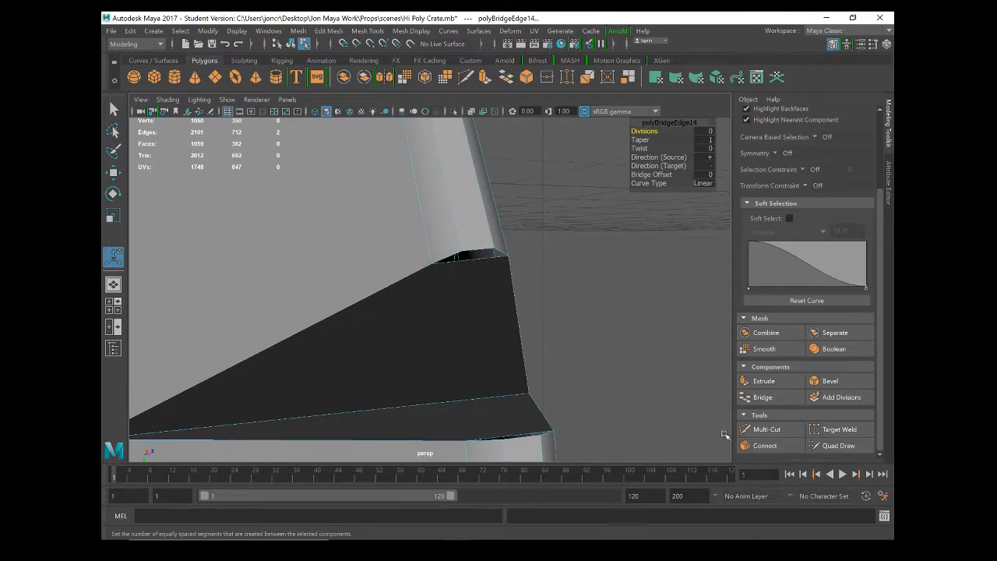
left_click(467, 252)
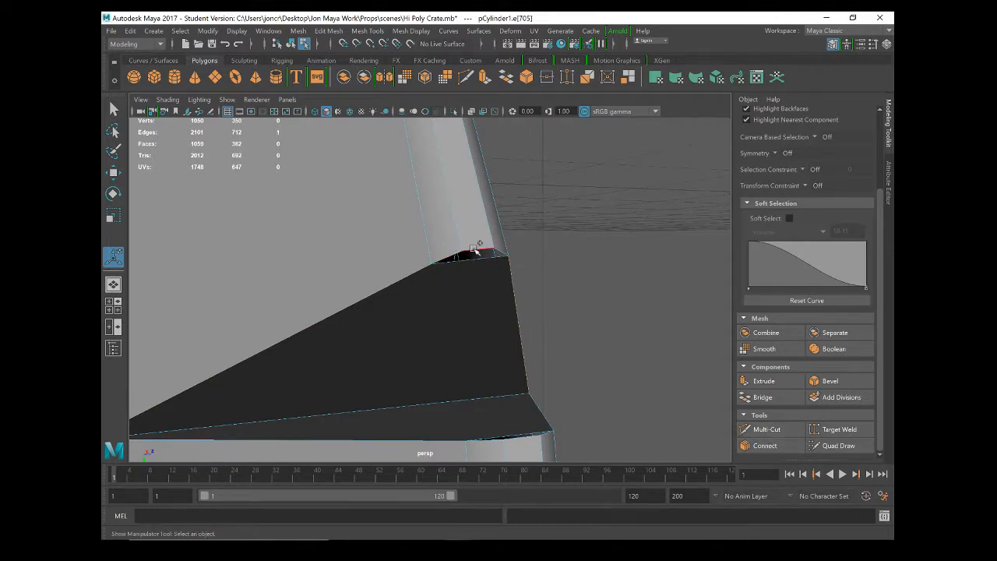
left_click(492, 252, "shift")
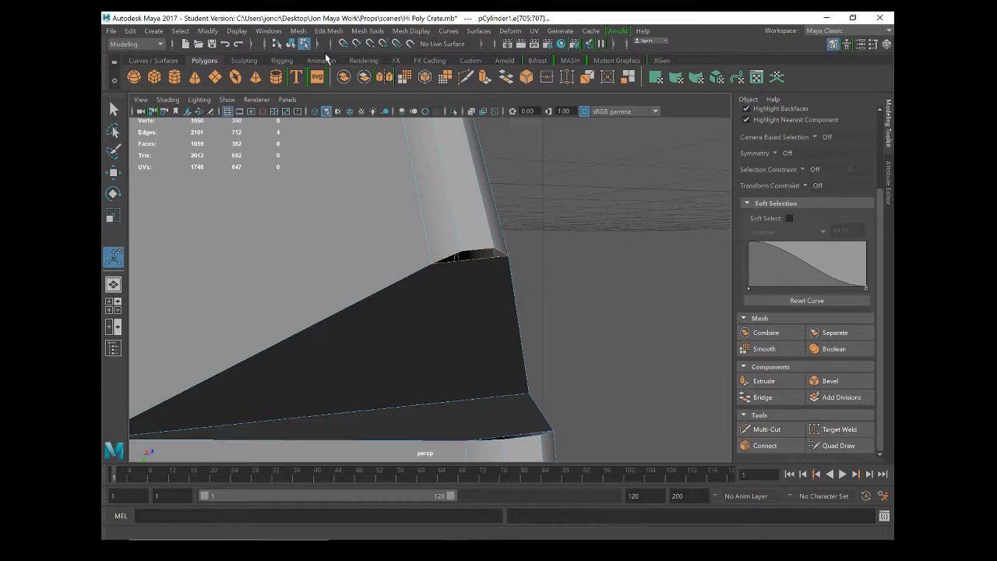
left_click(329, 31)
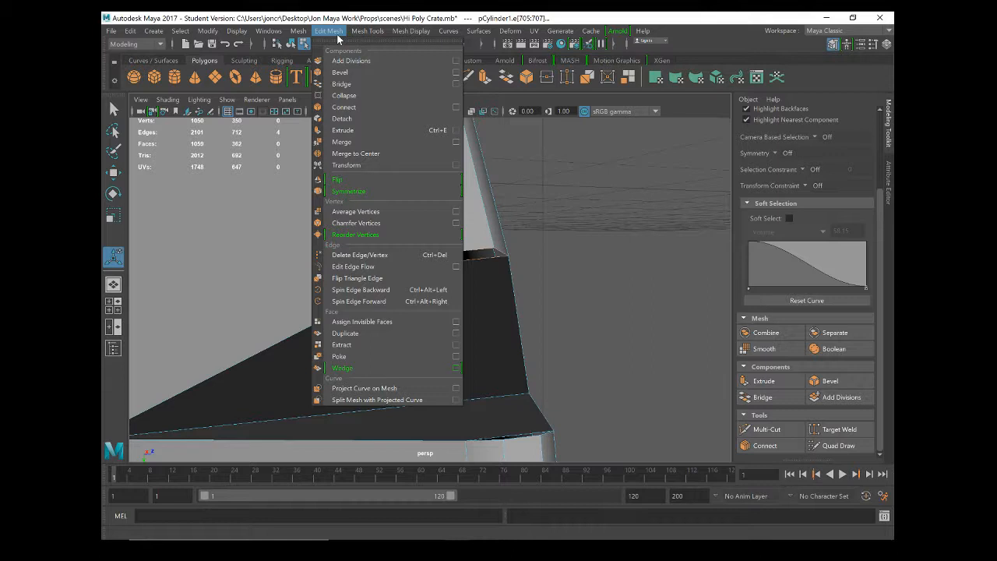
mouse_move(304, 34)
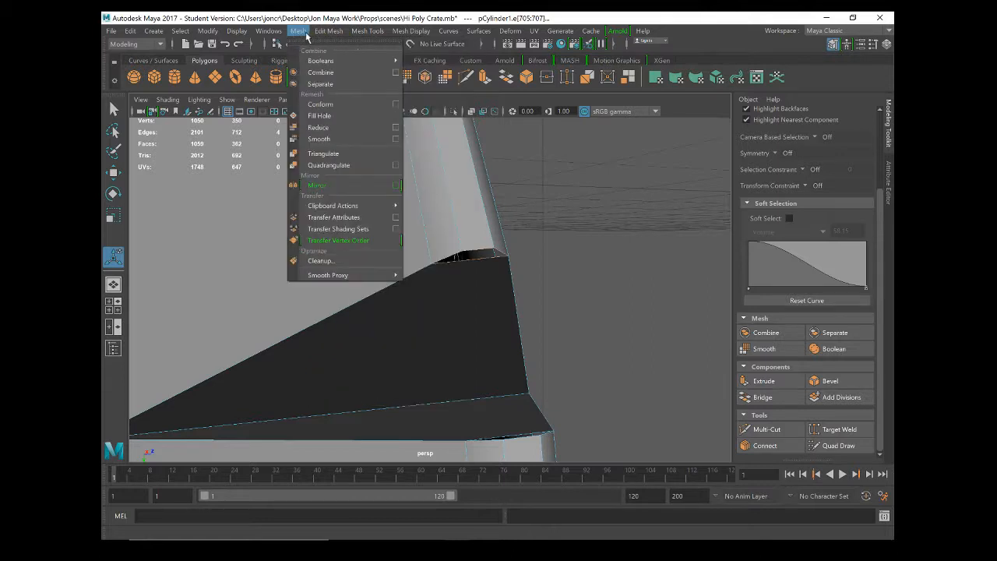
left_click(320, 115)
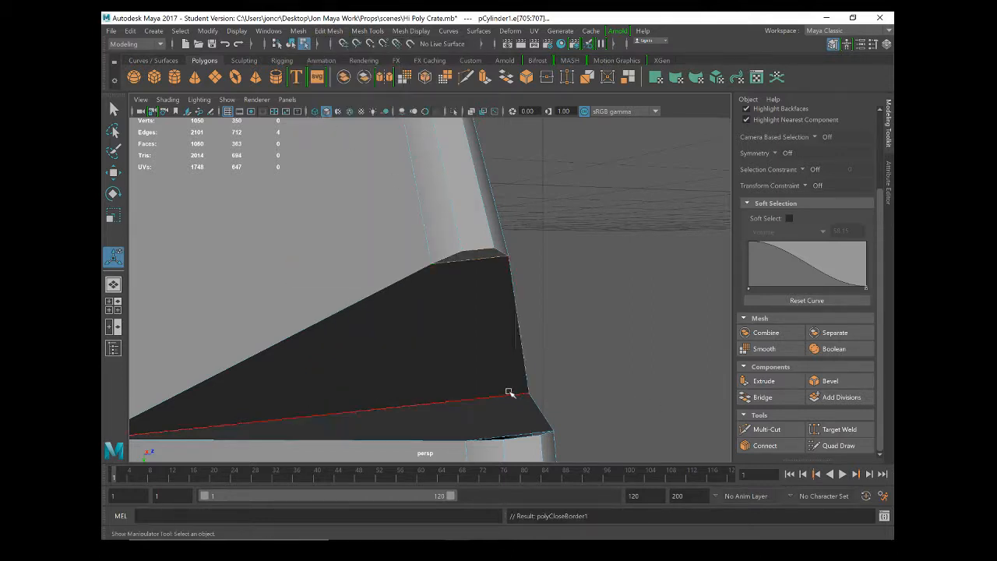
Select the border edges of the small opening at the notch's lower rim corner and close it with Fill Hole.
left_click_drag(493, 396, 519, 405, "alt")
scroll(584, 398, "down", 5)
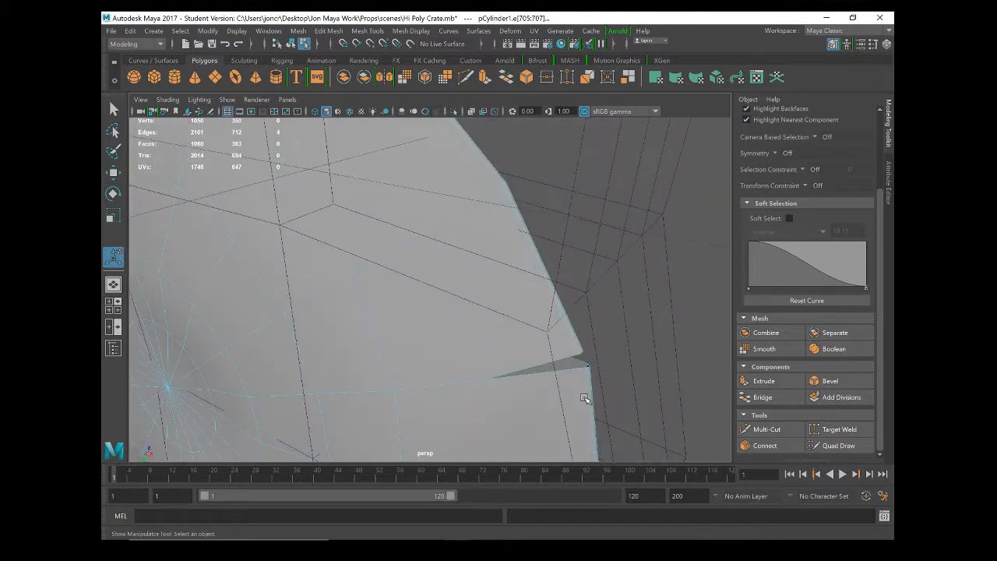
scroll(589, 376, "up", 3)
middle_click_drag(589, 377, 459, 352, "alt")
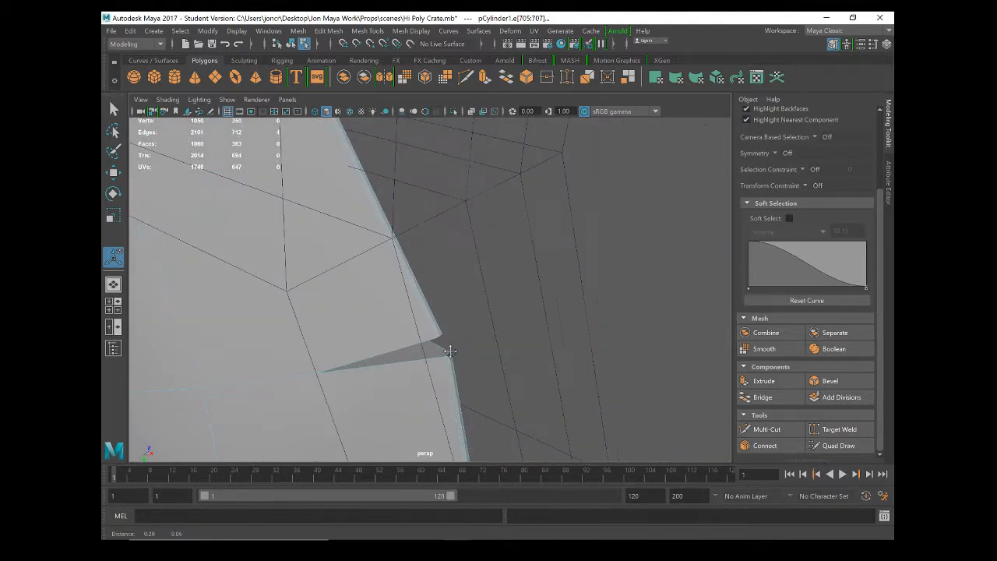
scroll(462, 354, "up", 2)
scroll(462, 353, "up", 2)
left_click_drag(464, 358, 474, 309, "alt")
middle_click_drag(473, 305, 463, 283, "alt")
left_click_drag(463, 283, 494, 322, "alt")
right_click_drag(502, 363, 510, 392, "alt")
middle_click_drag(510, 392, 470, 373, "alt")
left_click(471, 352)
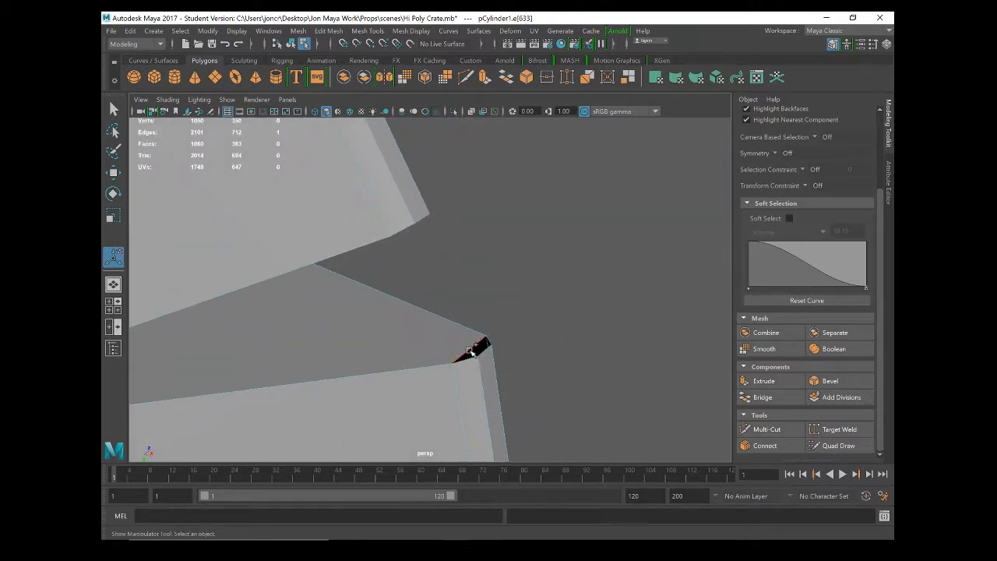
left_click(487, 348, "shift")
left_click(298, 31)
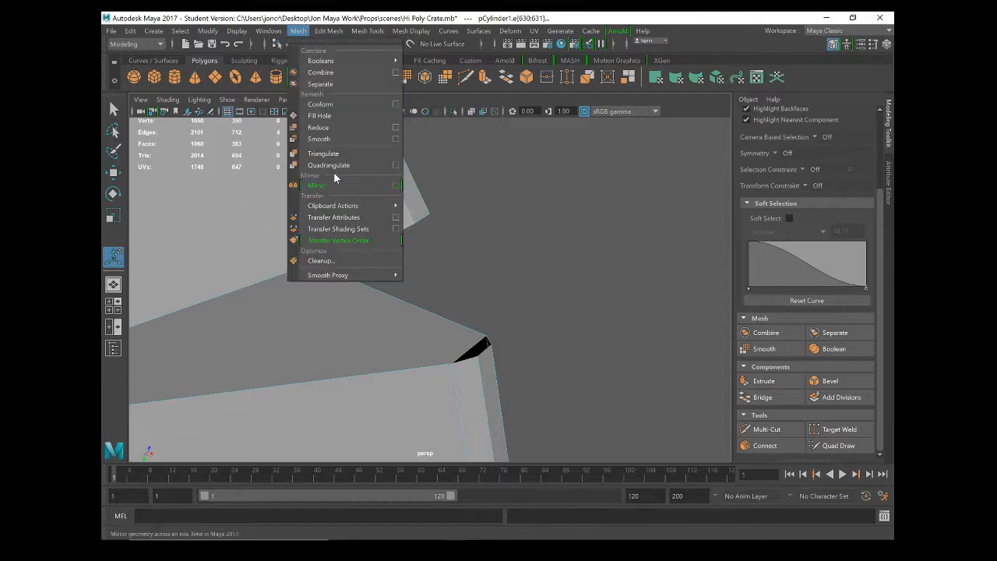
left_click(323, 118)
left_click_drag(516, 334, 395, 357, "alt")
key("super")
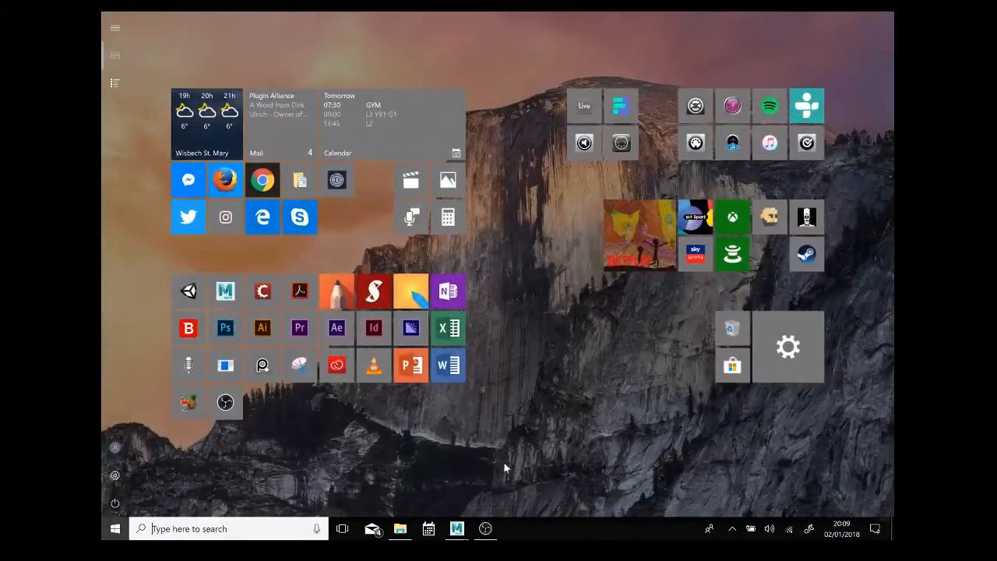
Select the vertices at the outer corner of the notch's lower side and adjust their position with the Move tool.
key("super")
left_click_drag(461, 296, 437, 278, "alt")
scroll(437, 278, "down", 10)
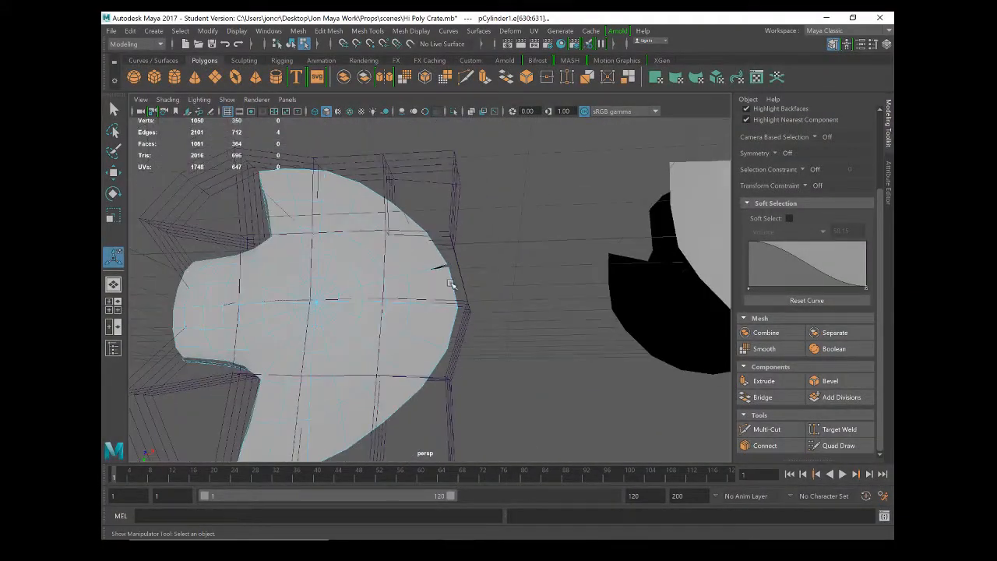
scroll(427, 289, "up", 12)
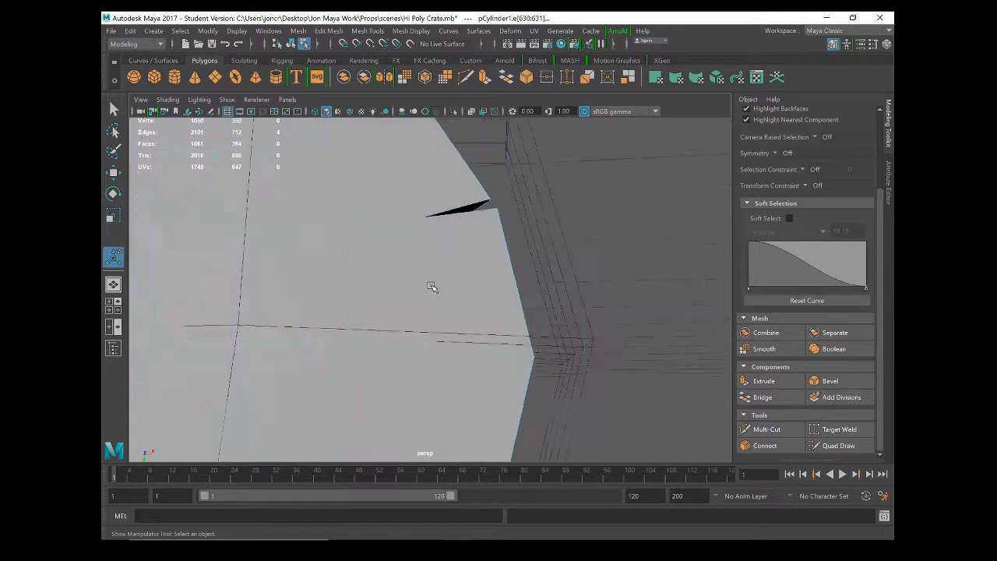
left_click_drag(461, 226, 463, 238, "alt")
right_click_drag(504, 264, 445, 205)
left_click_drag(496, 255, 506, 255)
key("w")
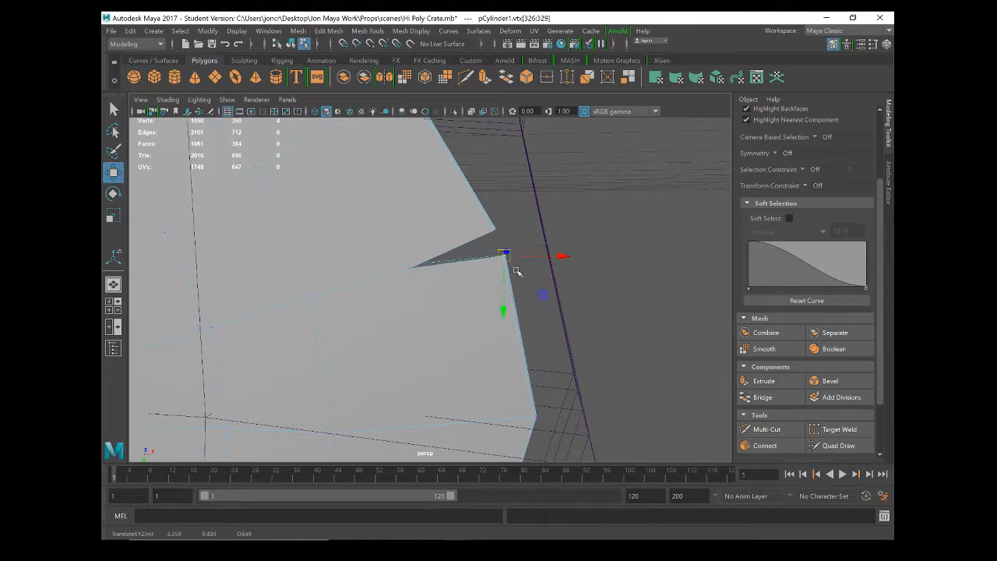
Select the two vertices at the notch's inner tip on both sides of the piece and adjust them with the Move tool.
left_click_drag(471, 289, 423, 236, "alt")
left_click_drag(460, 313, 406, 260, "alt")
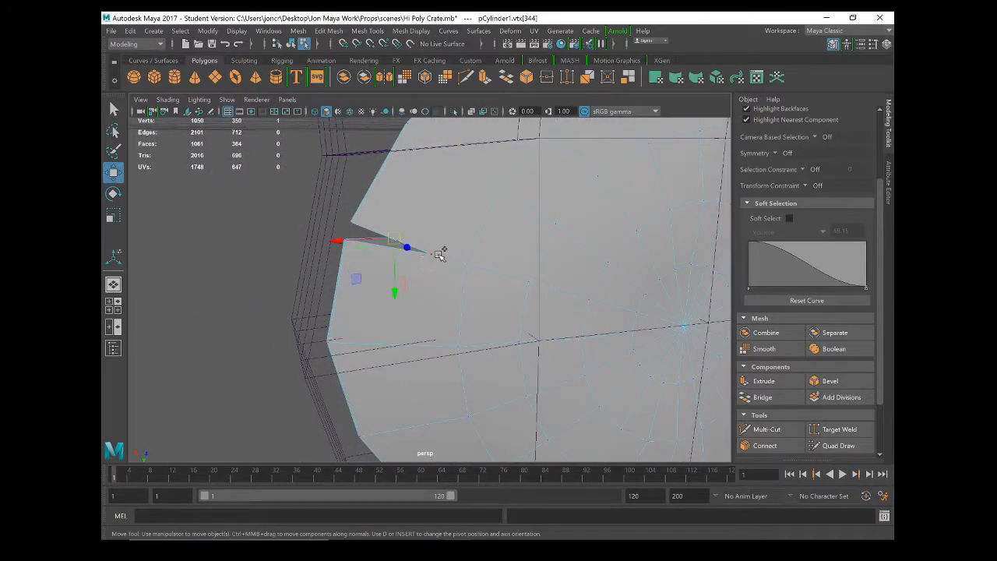
left_click_drag(406, 325, 474, 285, "alt")
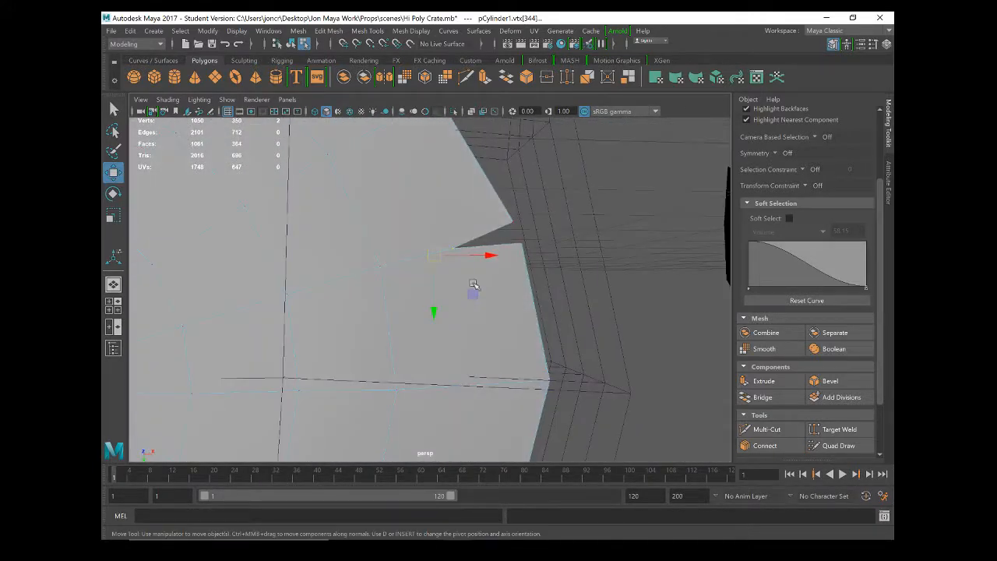
left_click_drag(425, 258, 434, 282, "alt")
key("f")
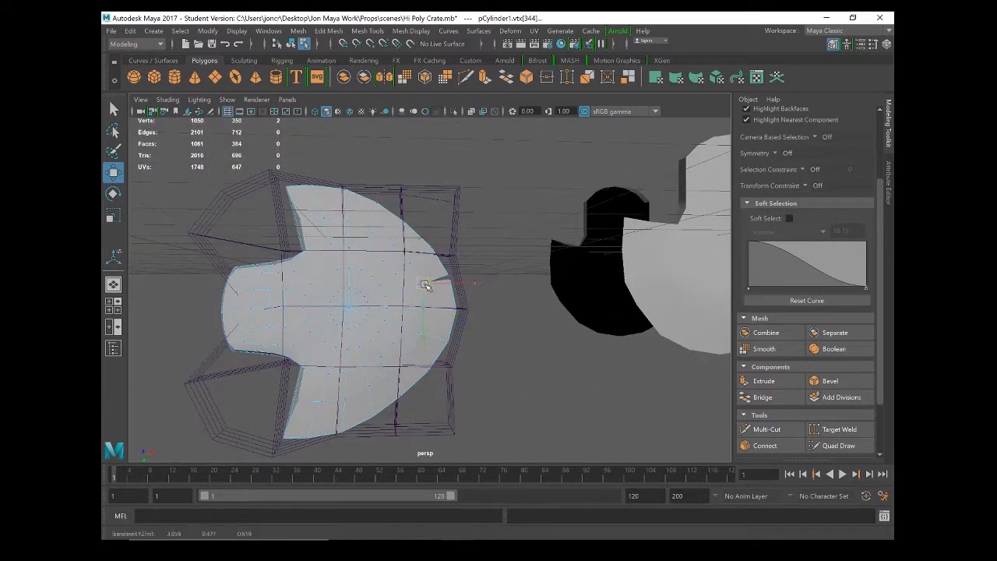
Examine the notch and the surrounding surface vertices of the cylinder piece up close and from several angles.
left_click_drag(506, 333, 393, 305, "alt")
scroll(393, 306, "up", 5)
left_click(635, 365)
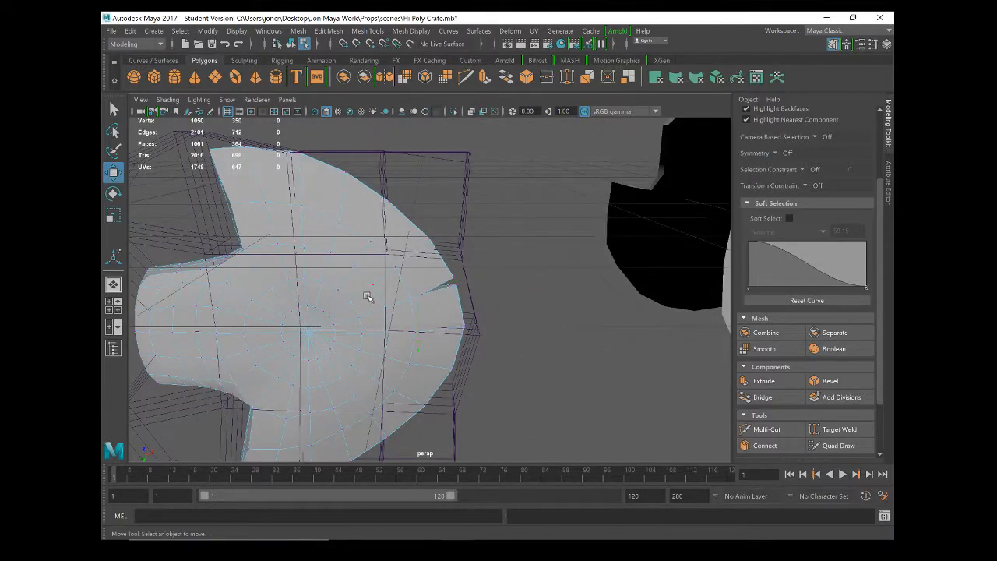
left_click(408, 285)
scroll(440, 323, "up", 5)
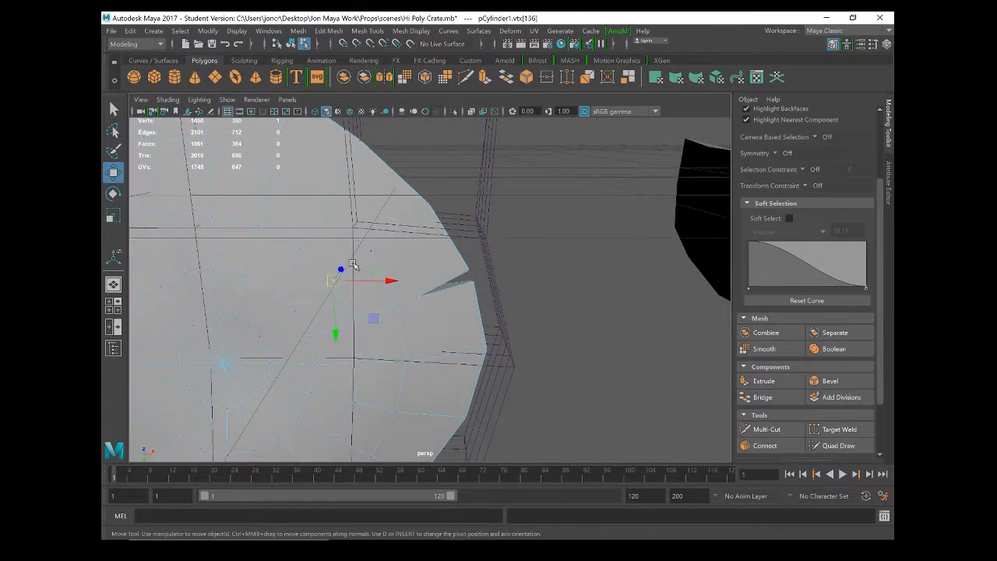
left_click_drag(353, 266, 346, 279, "alt")
scroll(361, 265, "down", 3)
scroll(377, 257, "down", 3)
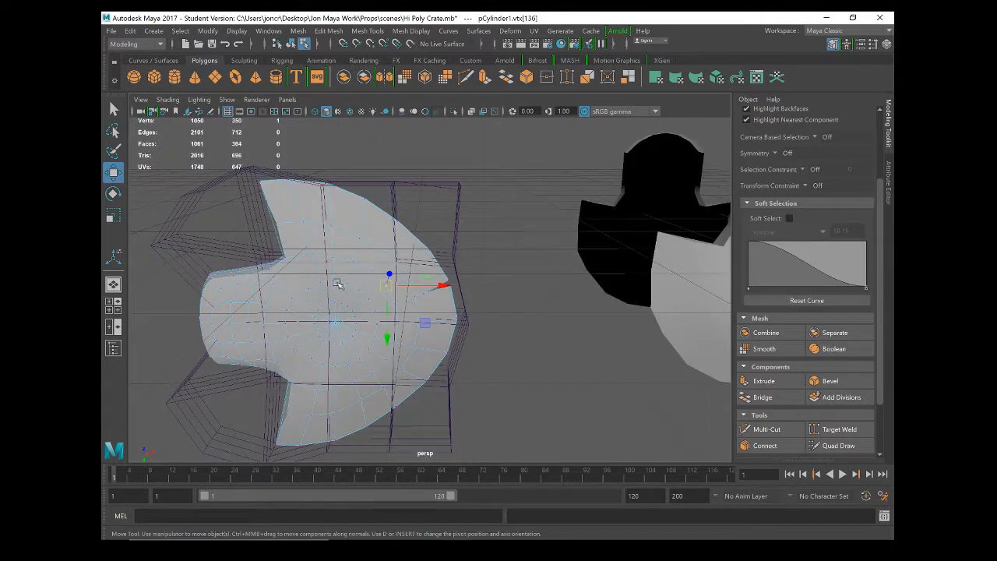
left_click_drag(315, 340, 330, 304, "alt")
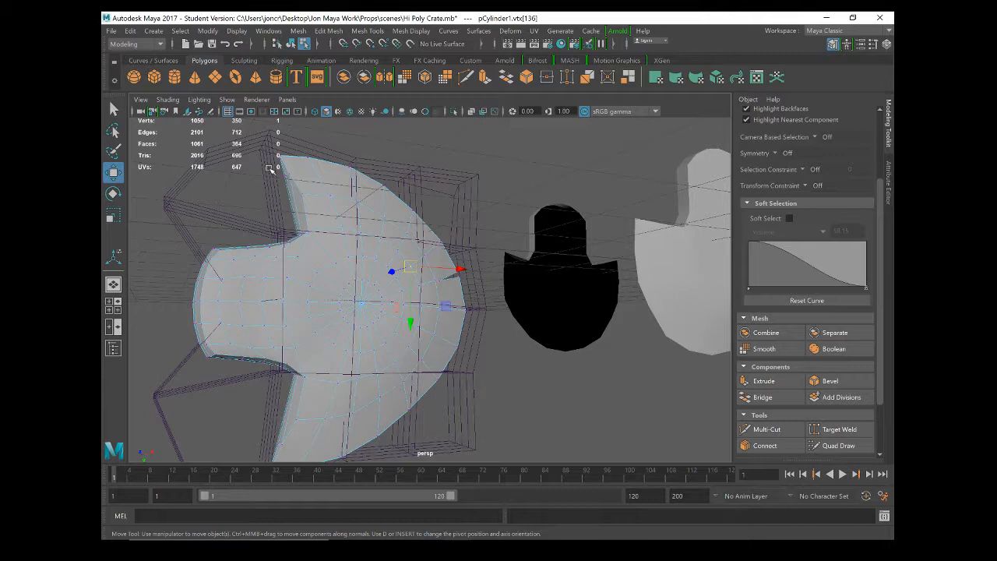
Save the scene under its current name and accept the student version notice.
key("q")
key("ctrl+s")
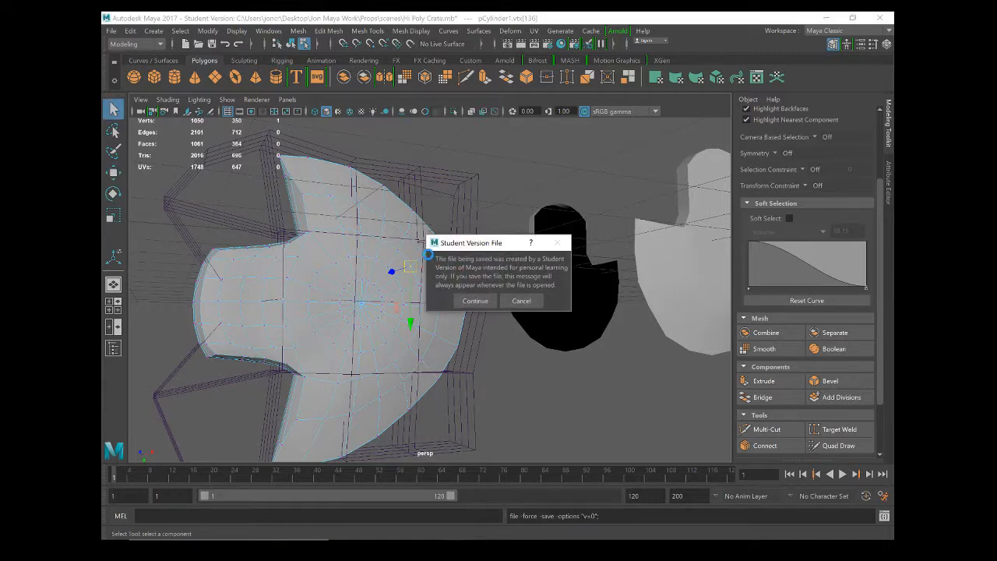
left_click(468, 302)
key("w")
left_click_drag(359, 246, 365, 236, "alt")
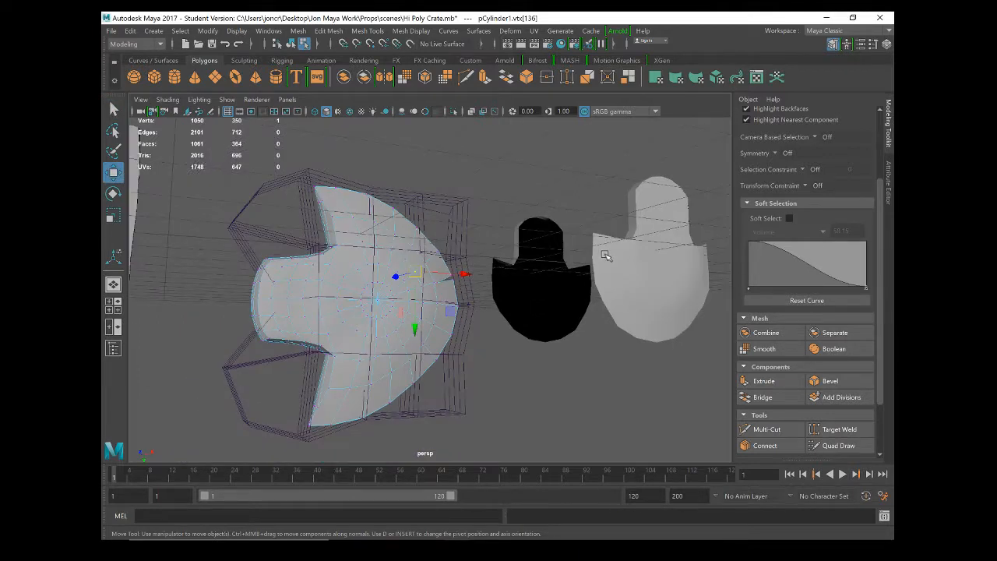
Display the Sculpting tools and return the notched piece from vertex to object selection.
left_click(247, 61)
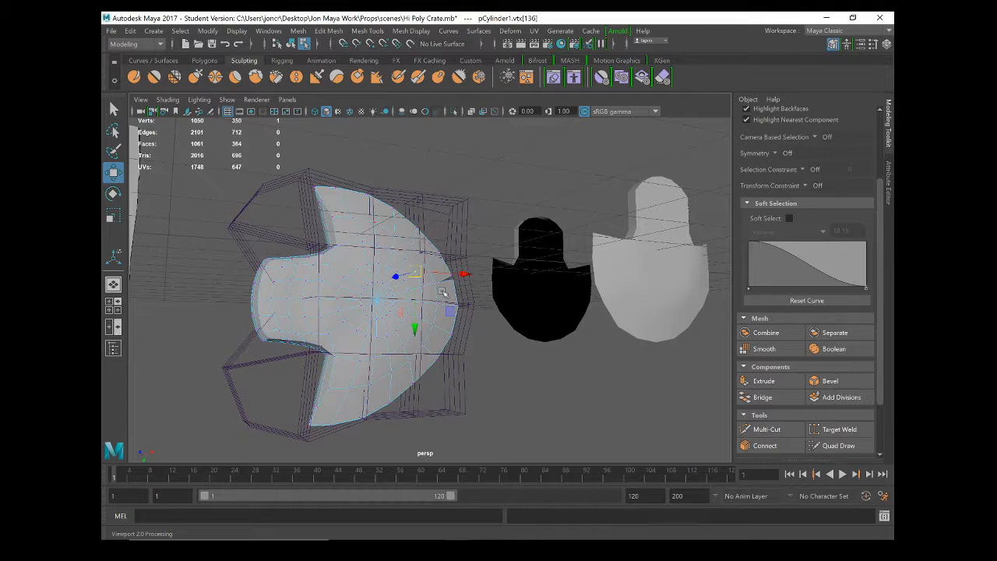
right_click_drag(396, 204, 450, 186)
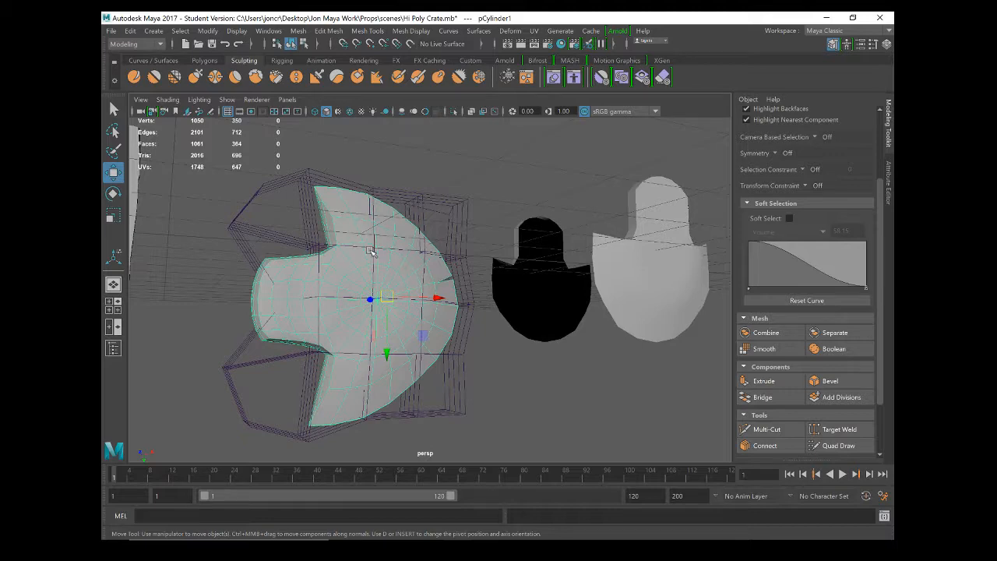
left_click_drag(371, 251, 366, 291, "alt")
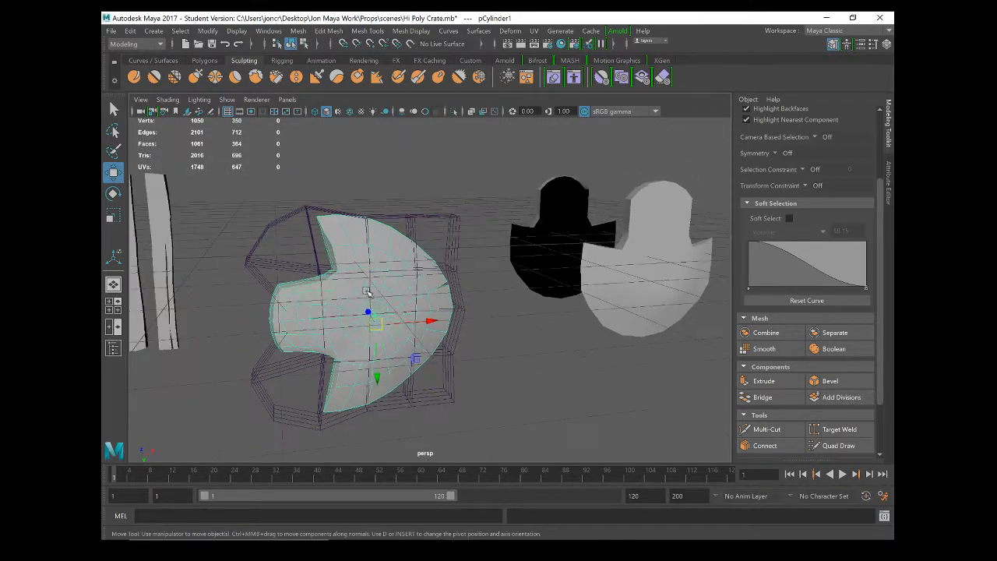
Subdivide the notched piece three times with Add Divisions, one division each, and reselect it as a whole object.
left_click(833, 398)
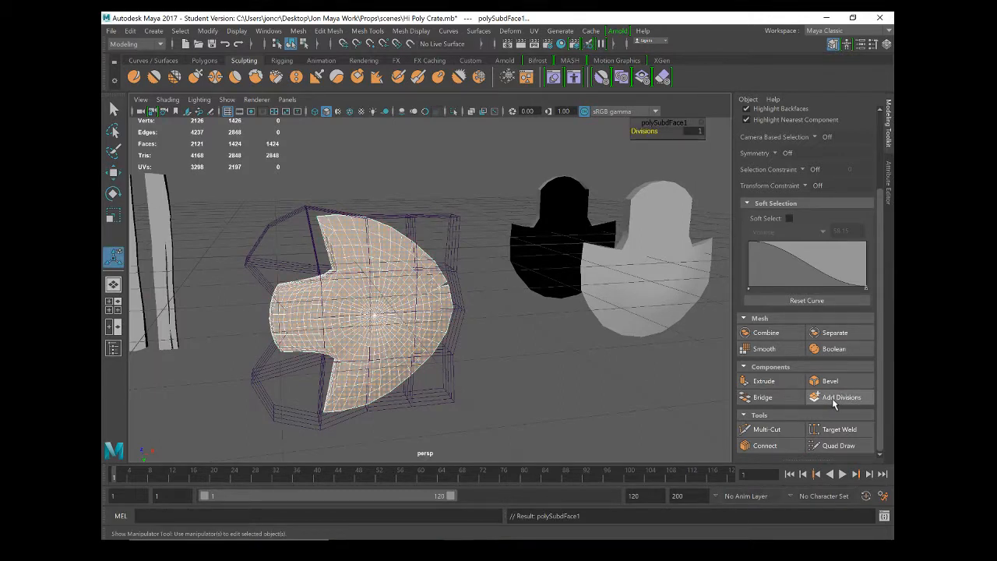
left_click(832, 398)
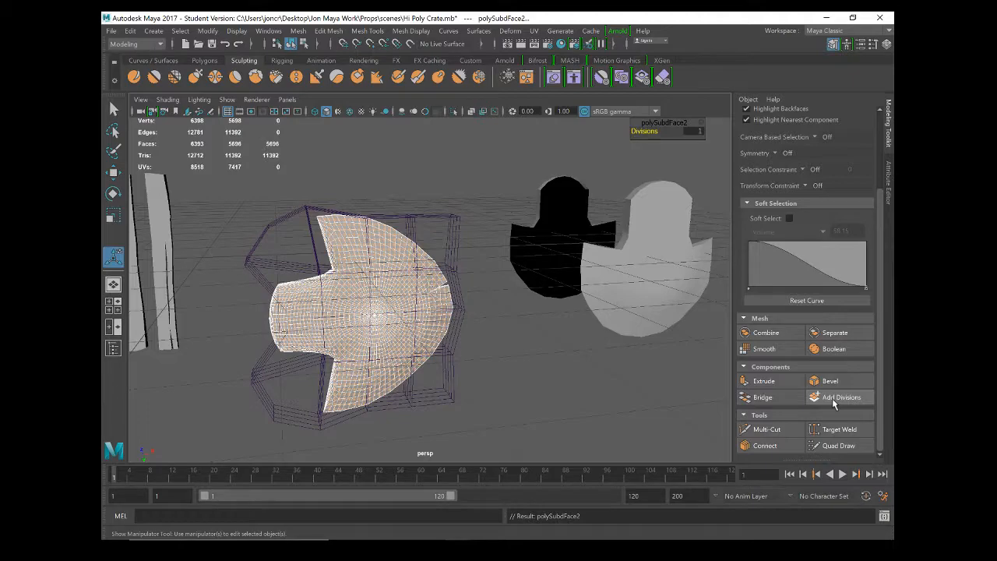
left_click(832, 399)
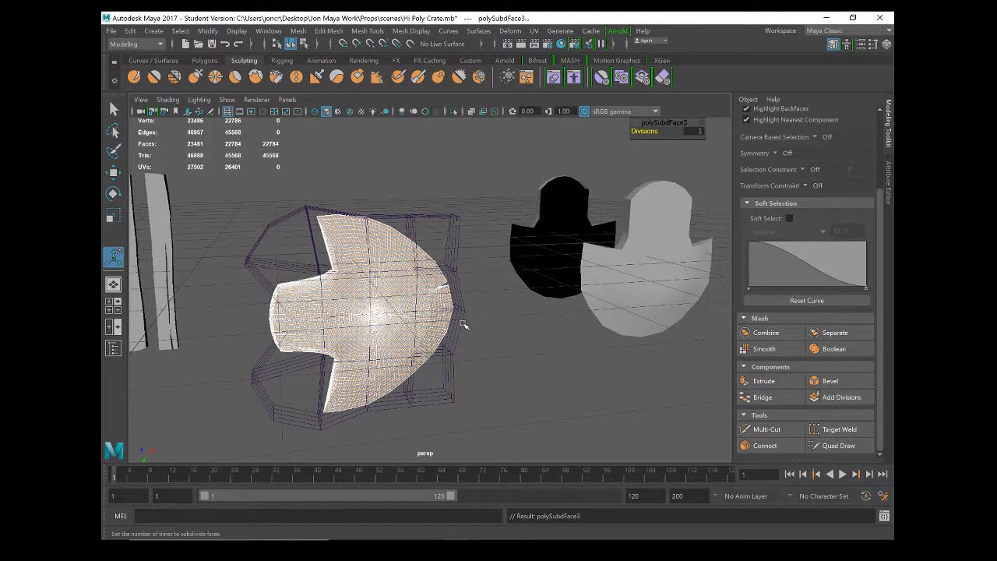
scroll(355, 290, "up", 3)
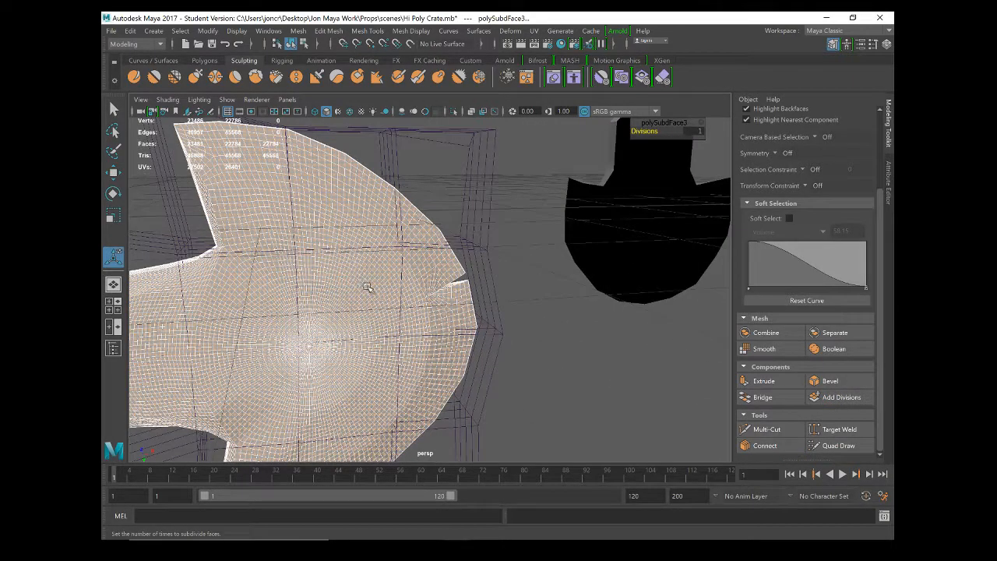
left_click_drag(368, 313, 342, 341, "alt")
scroll(342, 341, "down", 4)
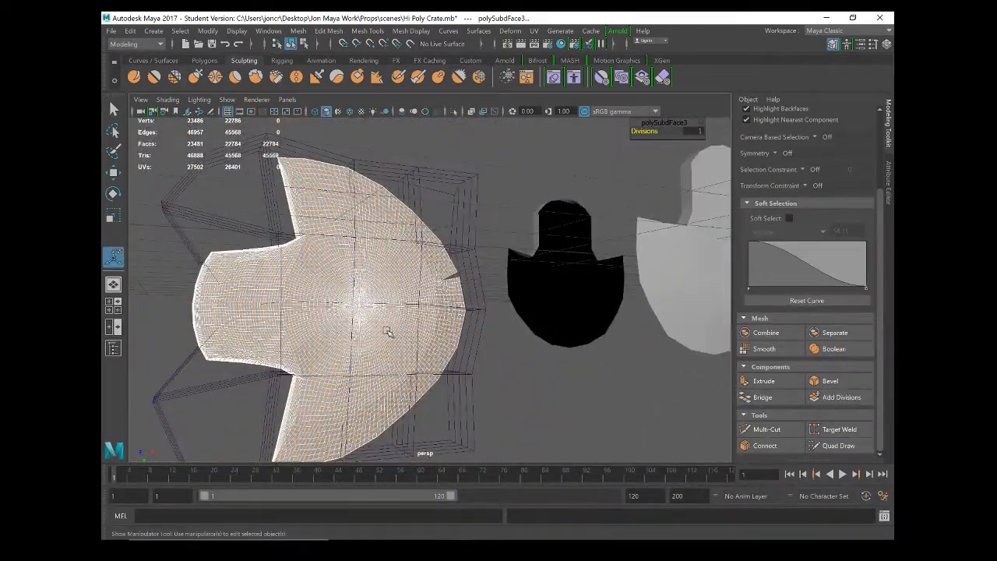
left_click_drag(353, 325, 369, 343, "alt")
left_click(530, 325)
left_click(353, 322)
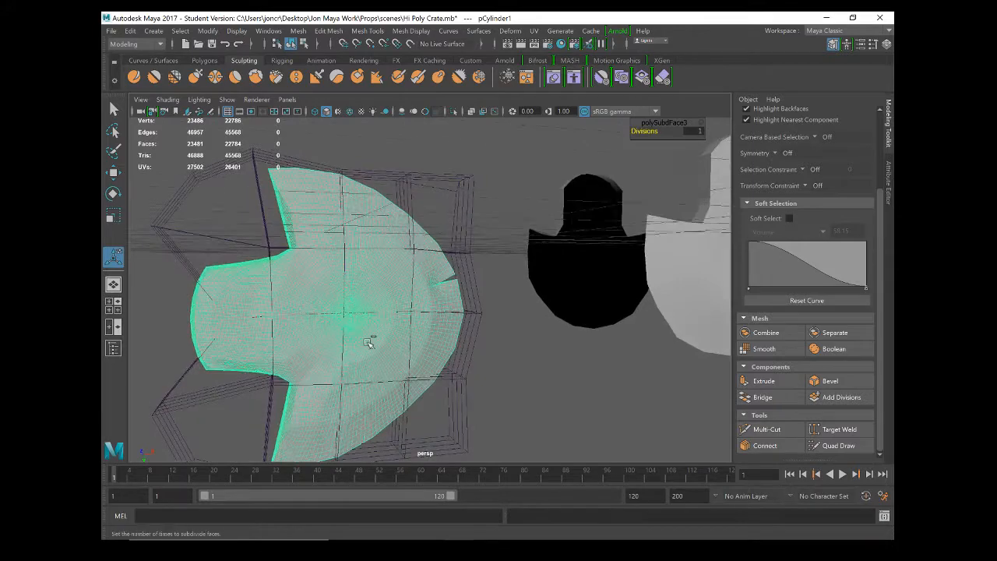
Undo the reselection and all three subdivisions of the notched piece.
key("ctrl+z")
key("ctrl+z")
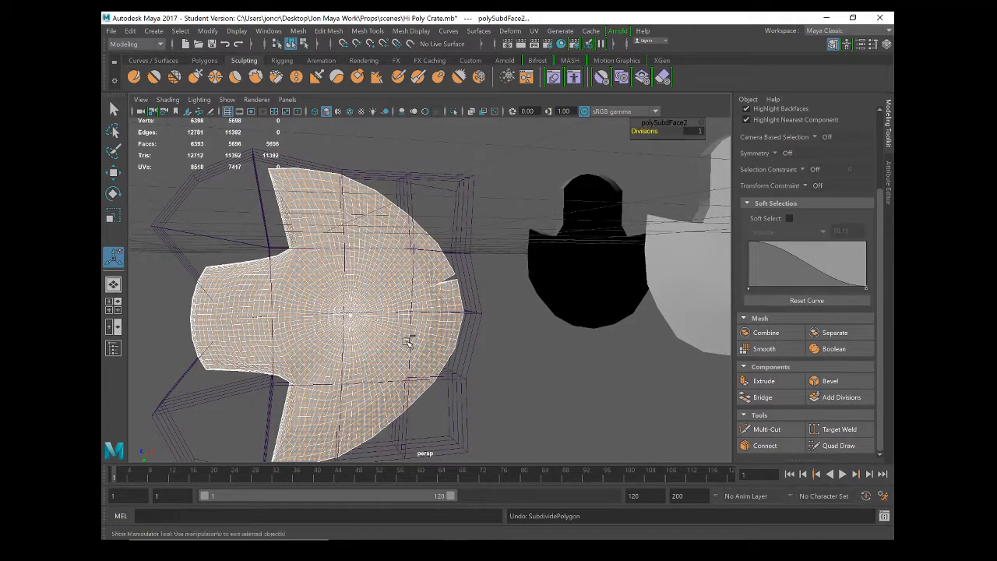
key("ctrl+z")
key("ctrl+z")
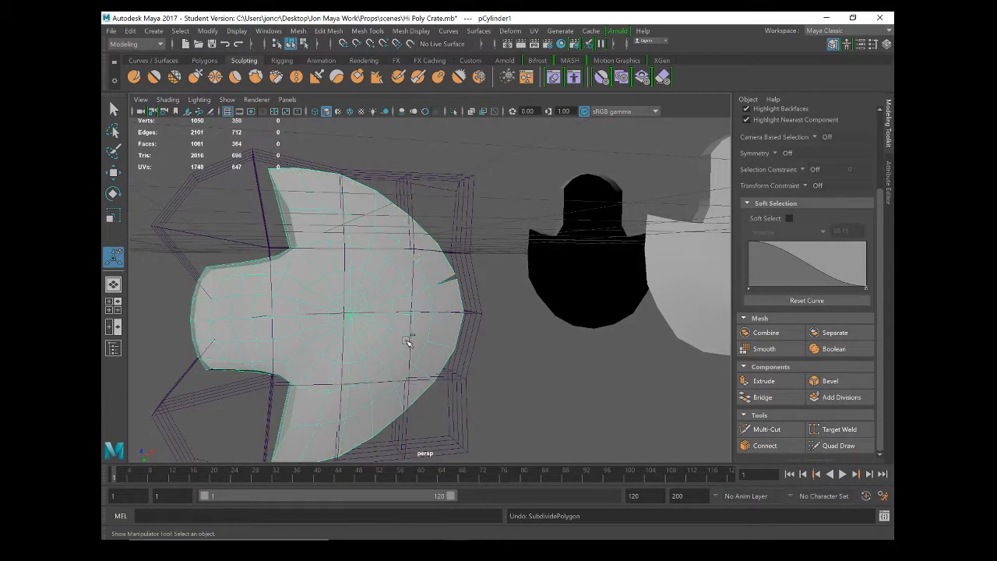
Try smoothing the notched piece with one division, then undo the Smooth operation.
left_click_drag(361, 336, 339, 378, "alt")
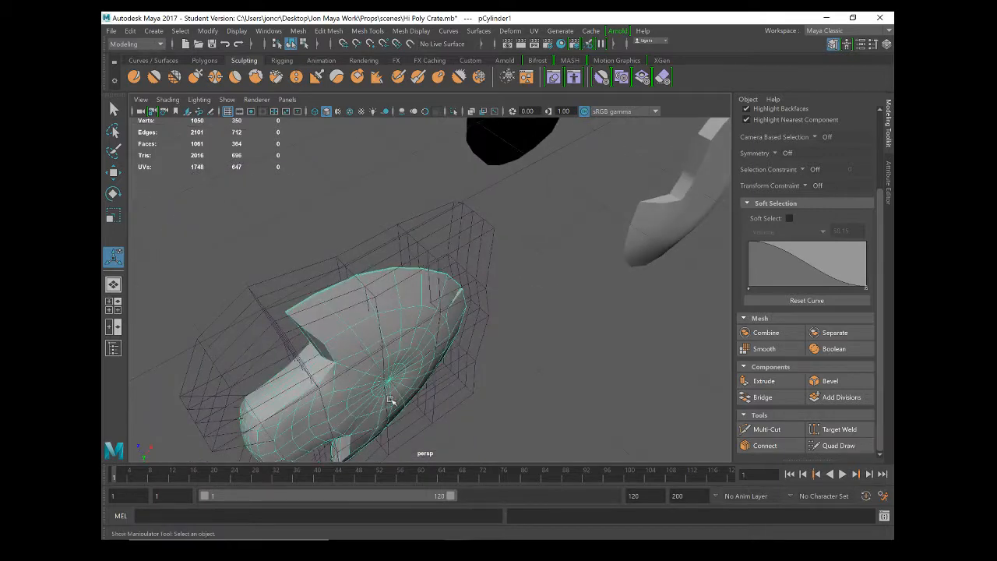
left_click_drag(390, 399, 335, 340, "alt")
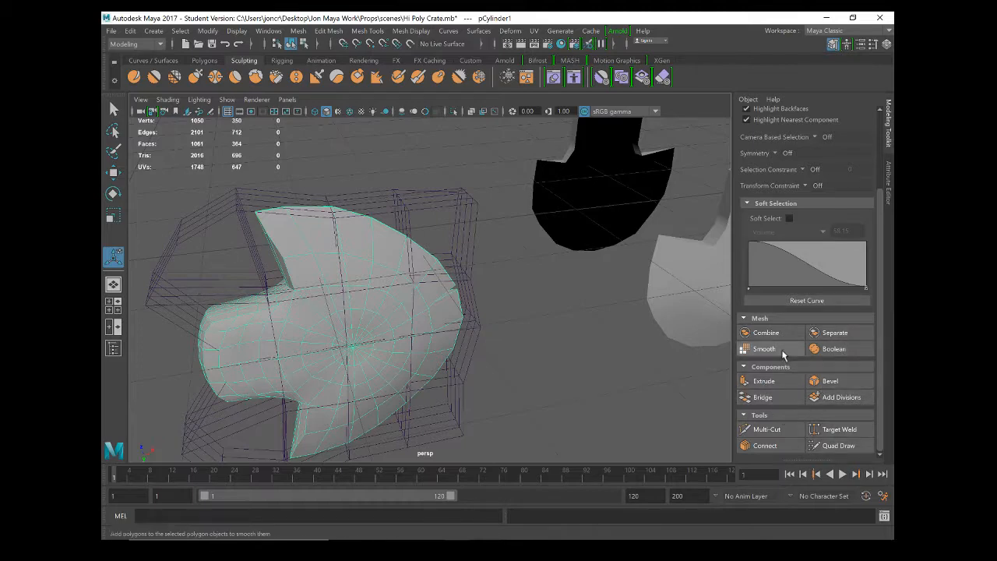
left_click(759, 349)
mouse_move(375, 332)
left_mouse_down("alt")
mouse_move(335, 321)
mouse_move(363, 321)
left_mouse_up("alt")
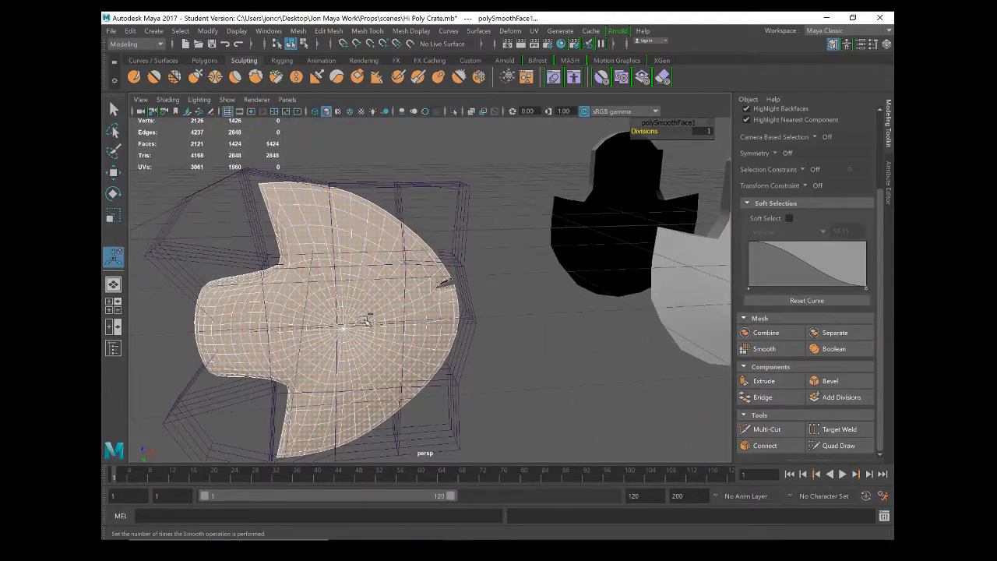
key("ctrl+z")
Switch to edge selection and select the long border edges around the notch's open wedge-shaped gap.
scroll(433, 285, "up", 3)
left_click_drag(429, 299, 389, 291, "alt")
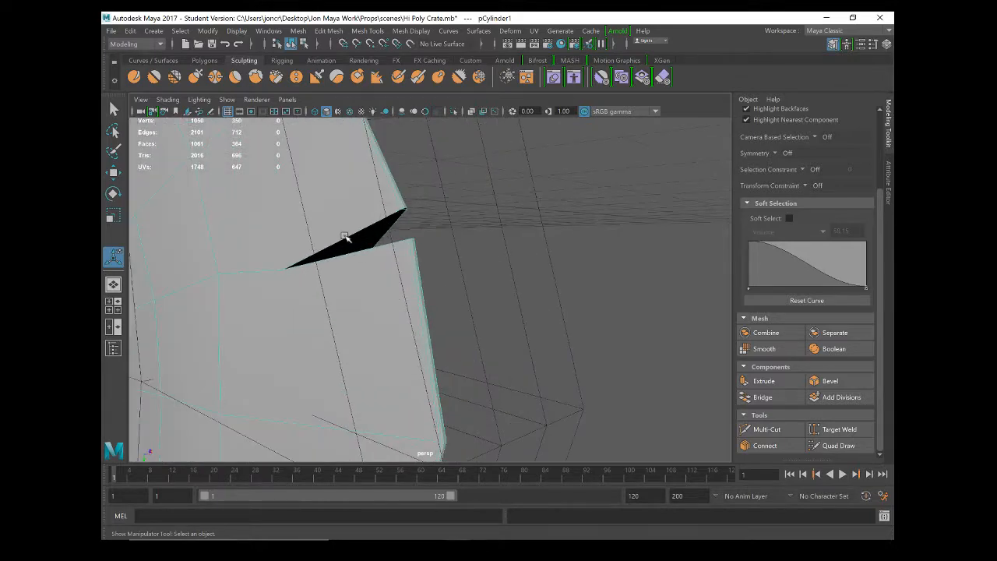
right_click_drag(345, 236, 343, 172)
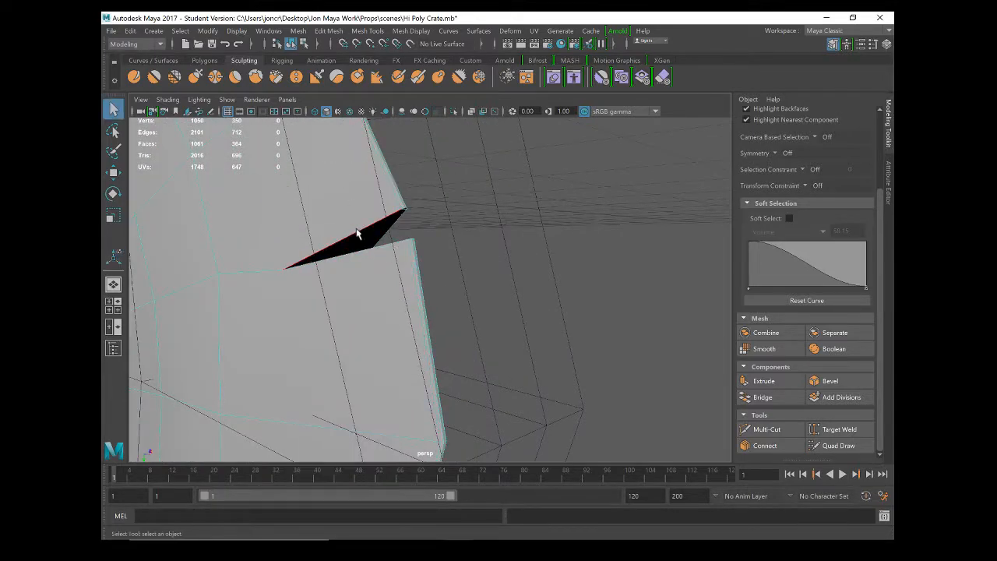
double_click(370, 253)
left_click_drag(342, 296, 264, 256, "alt")
left_click(351, 265, "shift")
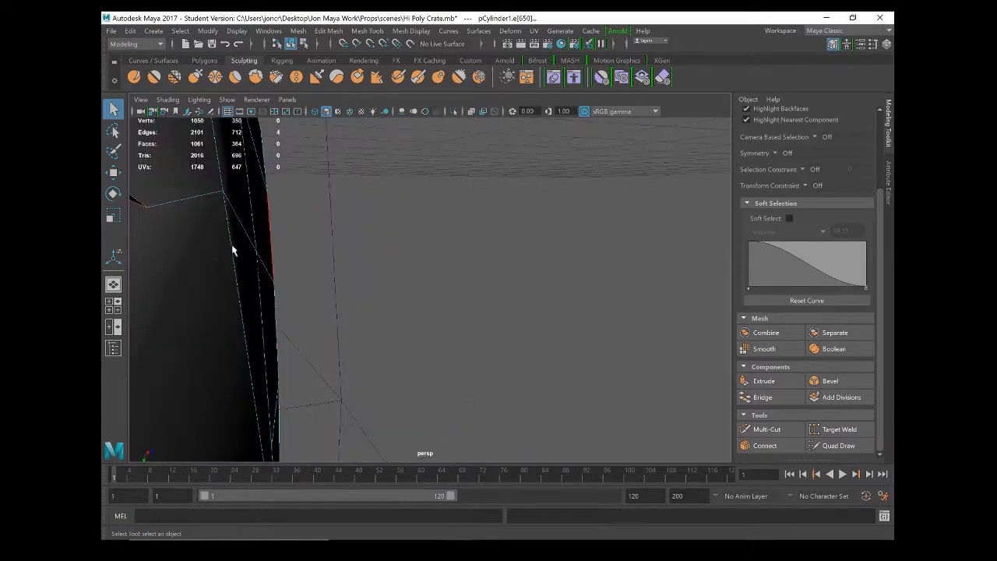
Add the short border edges across the lower rim bevel of the notch to the edge selection.
middle_click_drag(236, 244, 263, 243, "alt")
left_click_drag(263, 242, 282, 255, "alt")
right_click_drag(282, 255, 299, 237, "alt")
left_click_drag(493, 260, 487, 258, "alt")
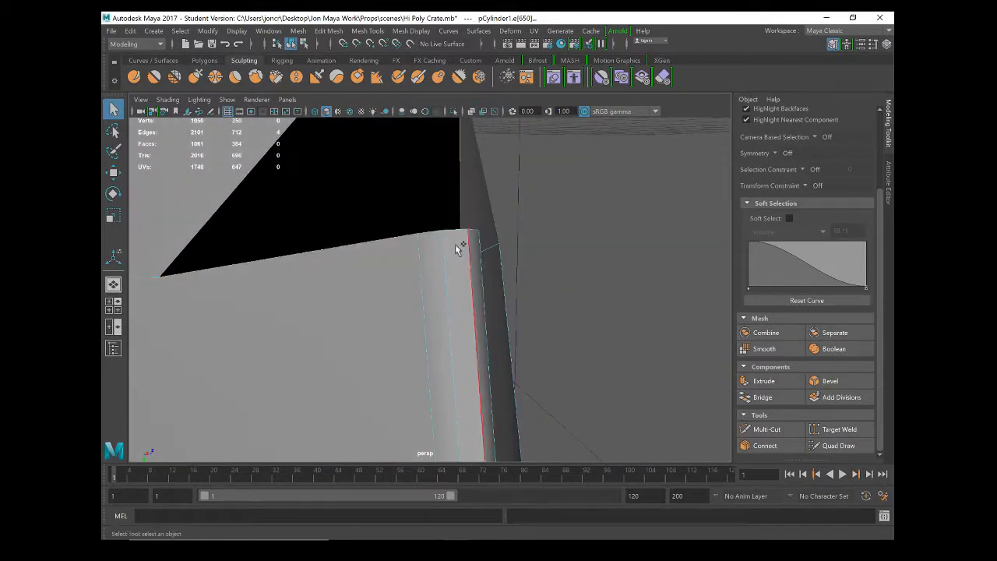
left_click(435, 233, "shift")
left_click(460, 233, "shift")
left_click(473, 232, "shift")
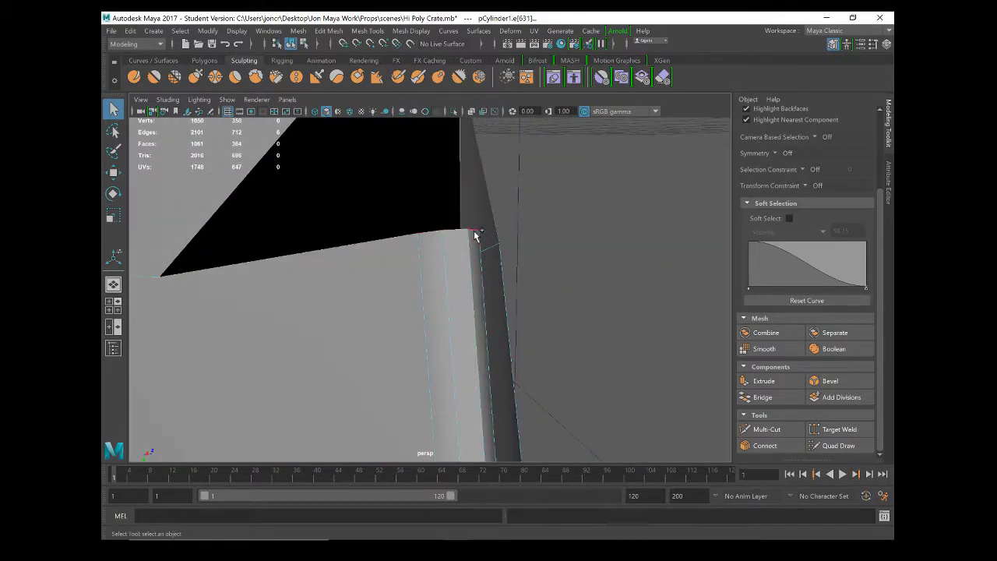
left_click_drag(454, 265, 440, 270, "alt")
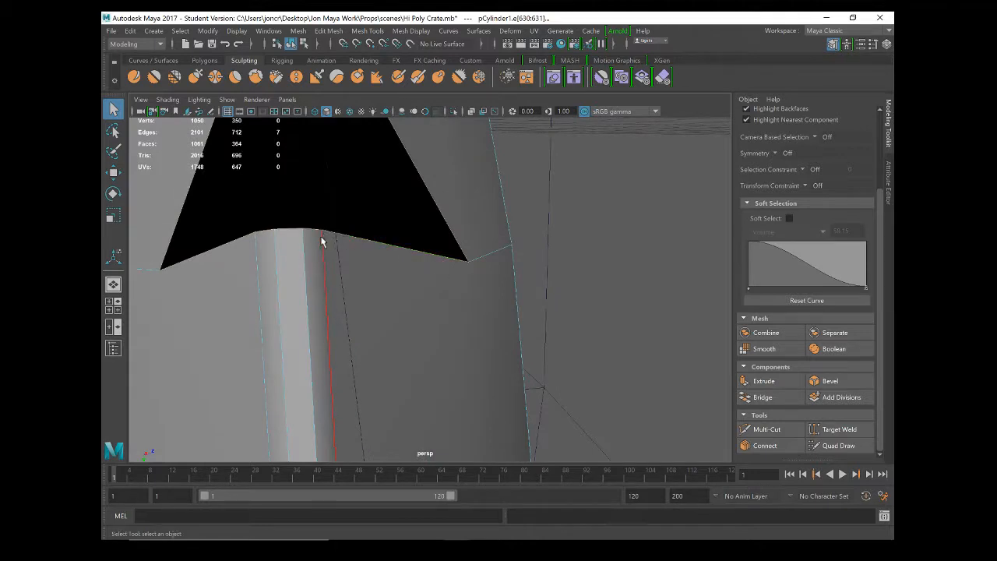
Add the remaining border edges around the notch's rim to the edge selection and bevel them with 4 segments.
middle_click_drag(330, 222, 341, 236, "alt")
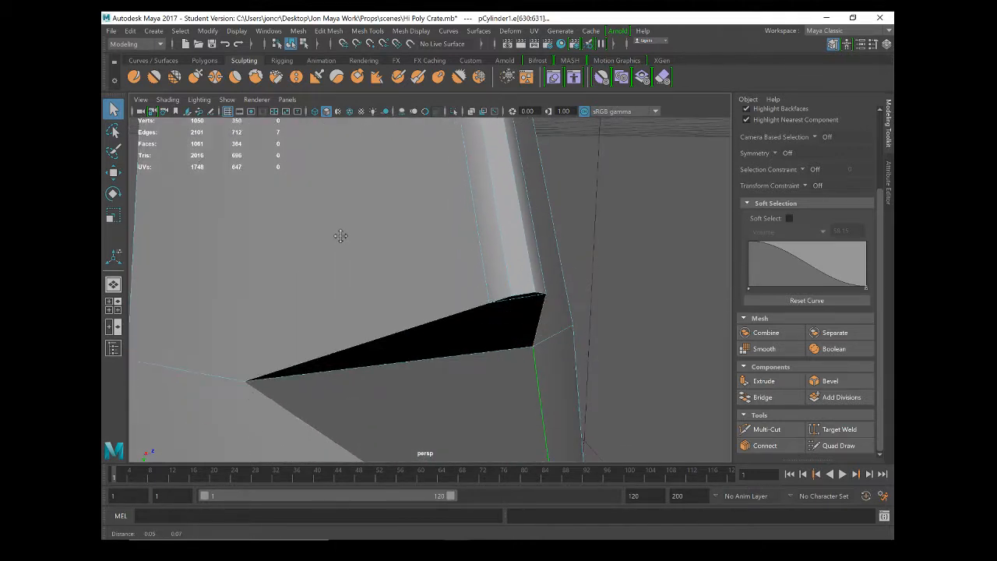
left_click_drag(341, 236, 367, 236, "alt")
left_click(596, 296, "shift")
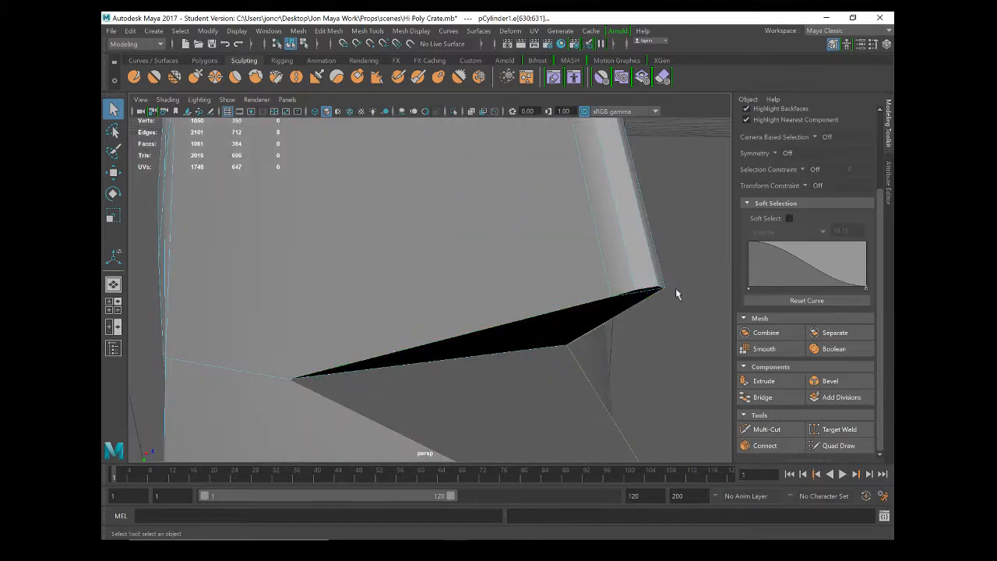
left_click(628, 309, "shift")
left_click_drag(629, 309, 608, 302, "alt")
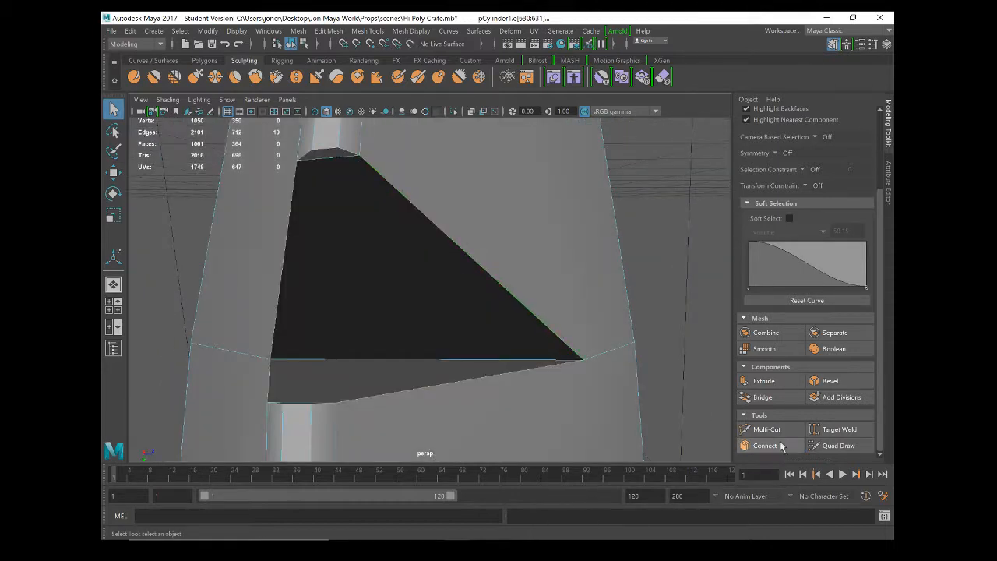
left_click(830, 381)
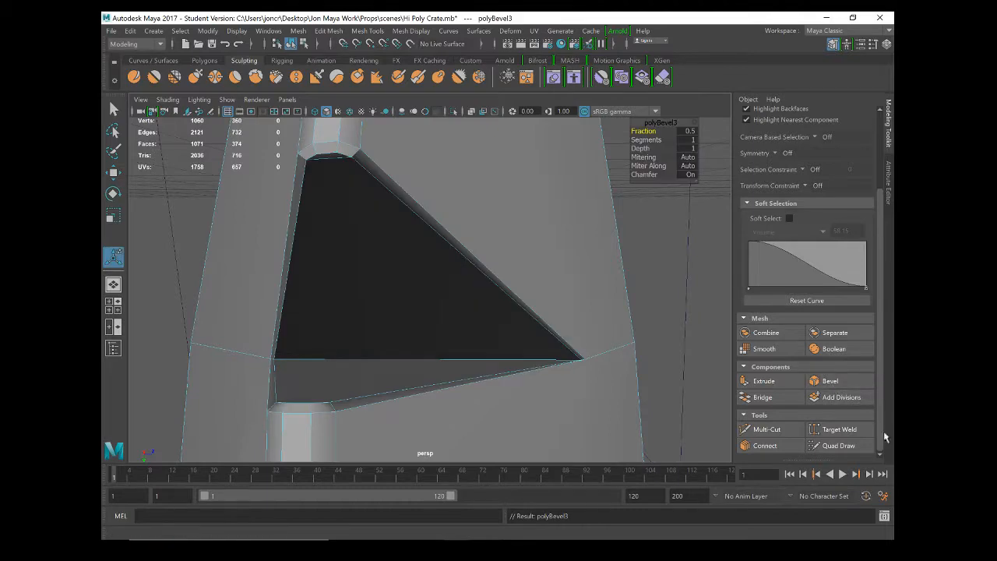
left_click_drag(289, 189, 657, 201, "alt")
left_click_drag(660, 140, 659, 140)
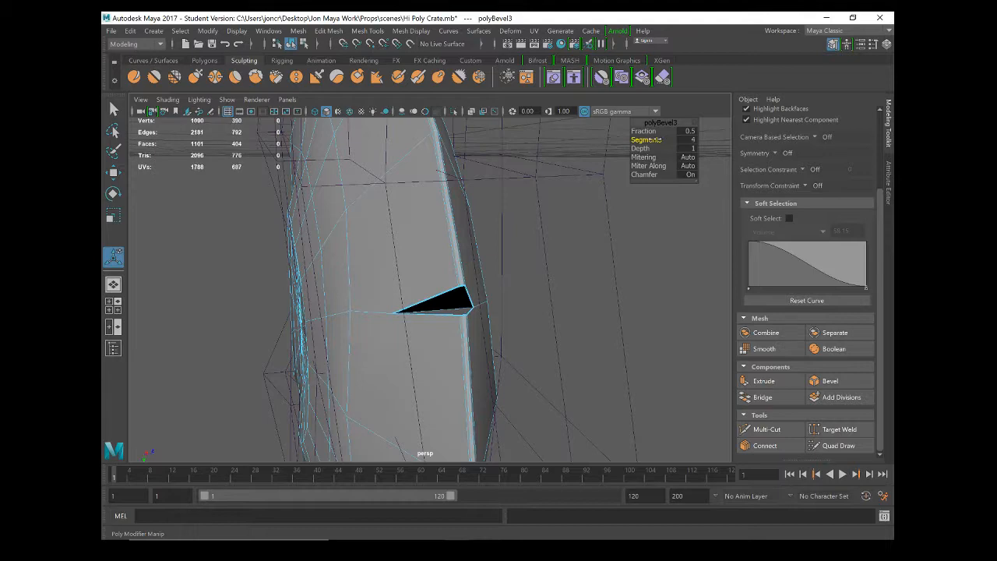
Select the inner edge running along the depth of the notch and bevel it with 4 segments.
scroll(466, 304, "up", 8)
scroll(466, 303, "down", 4)
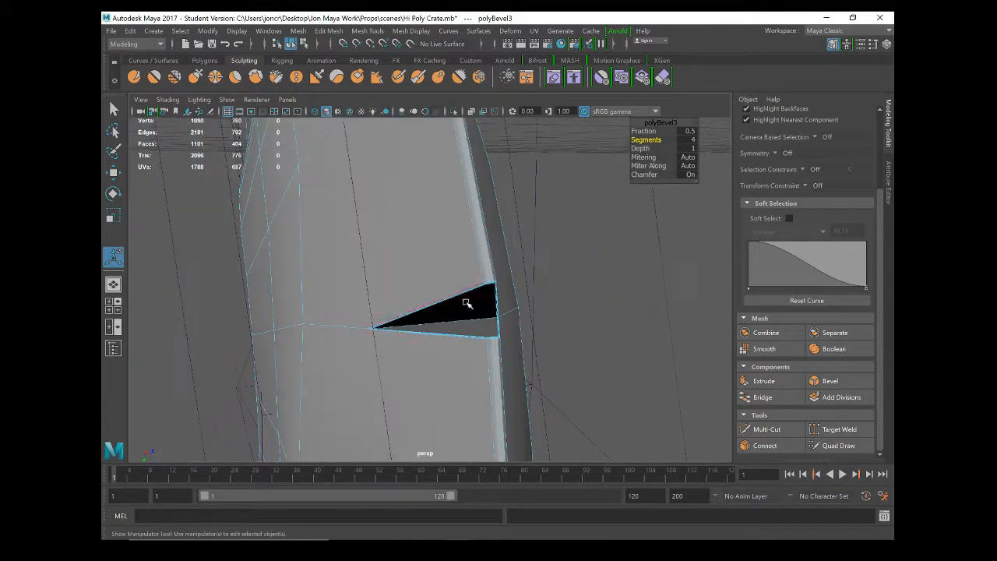
left_click_drag(371, 388, 436, 341, "alt")
left_click(473, 326)
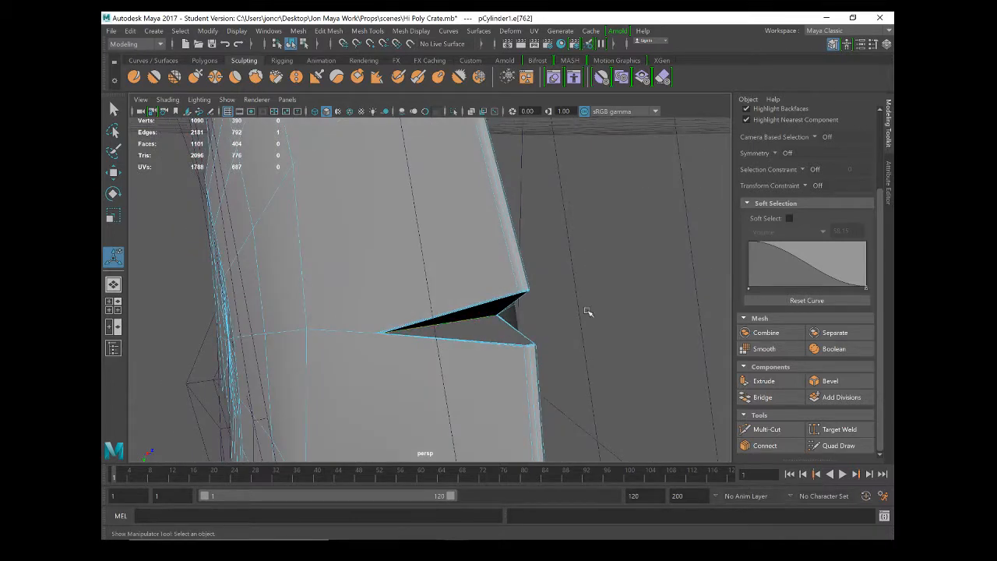
left_click(829, 381)
left_click_drag(658, 141, 661, 140)
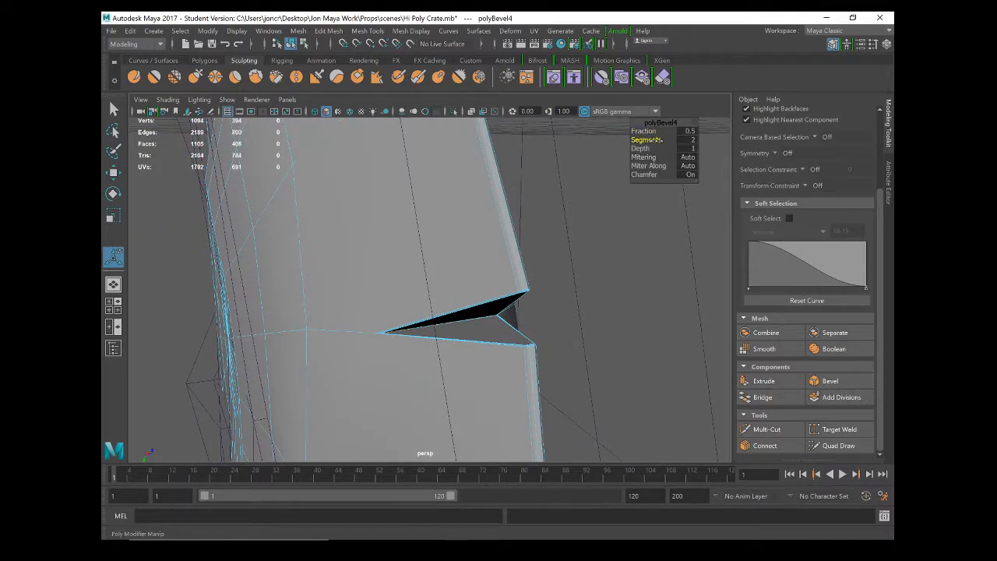
Try adding one division to the faces of the whole notched piece, and undo the subdivision.
left_click_drag(592, 234, 347, 346, "alt")
right_click_drag(343, 341, 413, 185)
left_click(822, 400)
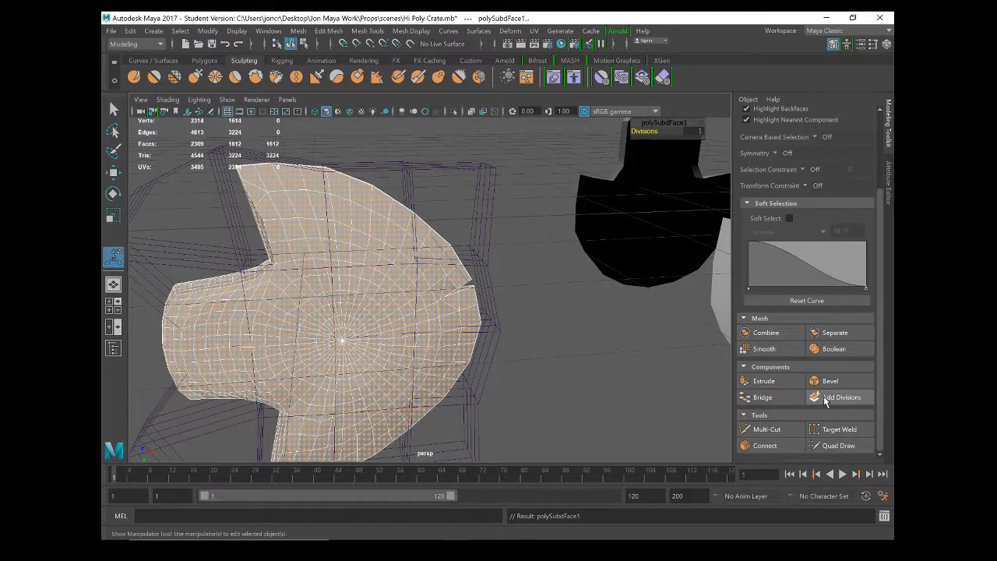
key("ctrl+z")
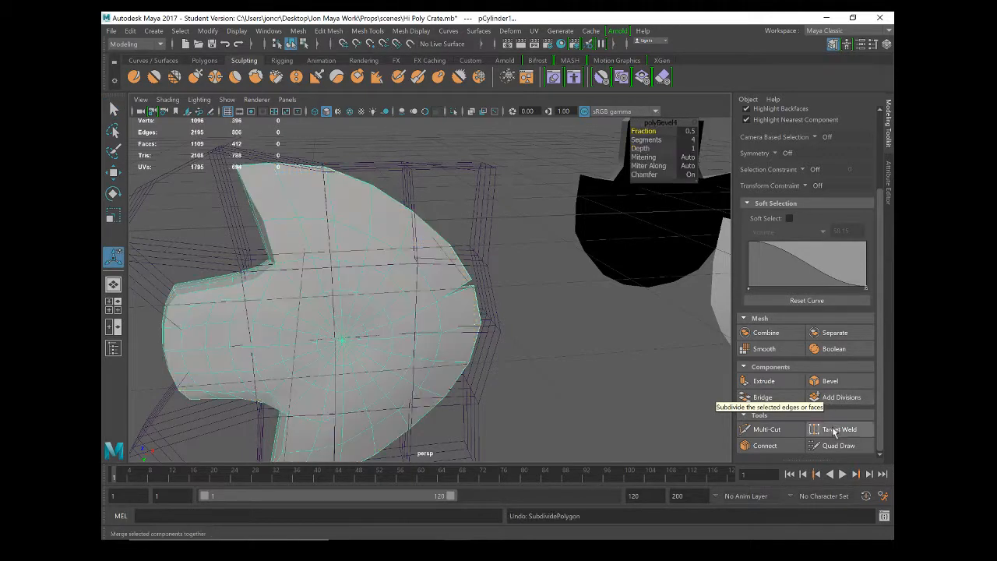
Smooth the notched piece and subdivide all its faces by adding one division twice.
left_click(767, 349)
left_click_drag(352, 349, 403, 333, "alt")
left_click(822, 397)
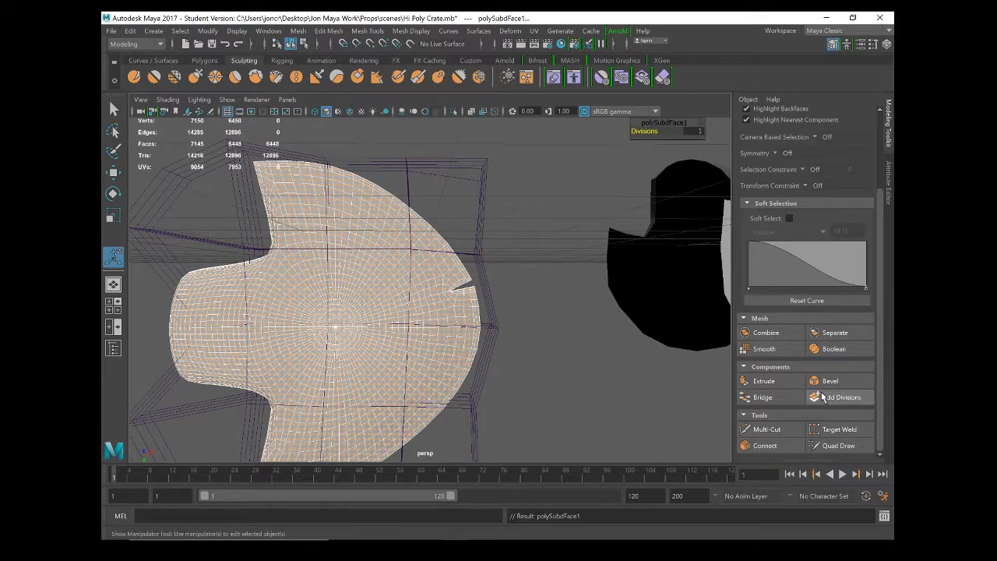
left_click(823, 398)
left_click_drag(276, 306, 443, 325, "alt")
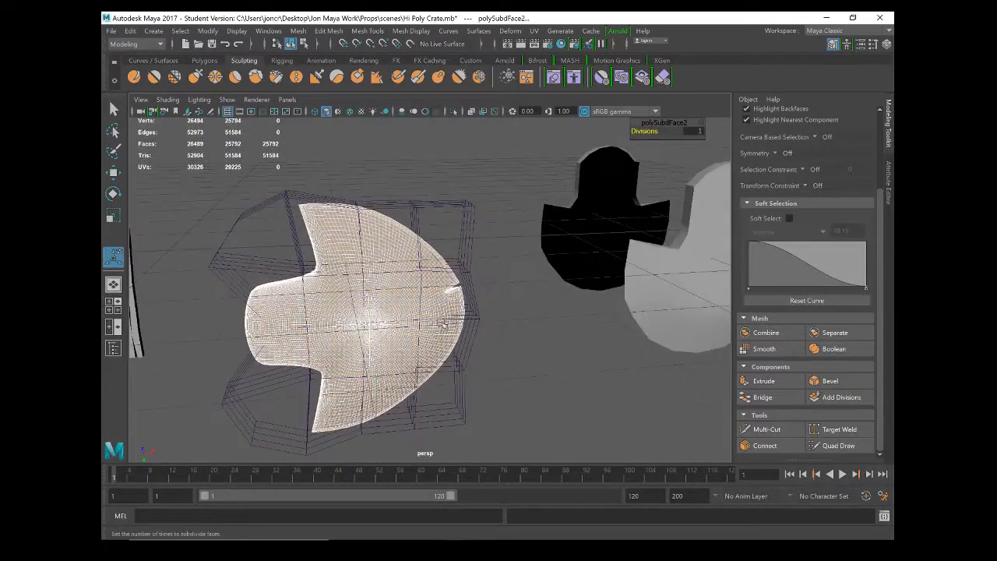
scroll(451, 264, "down", 4)
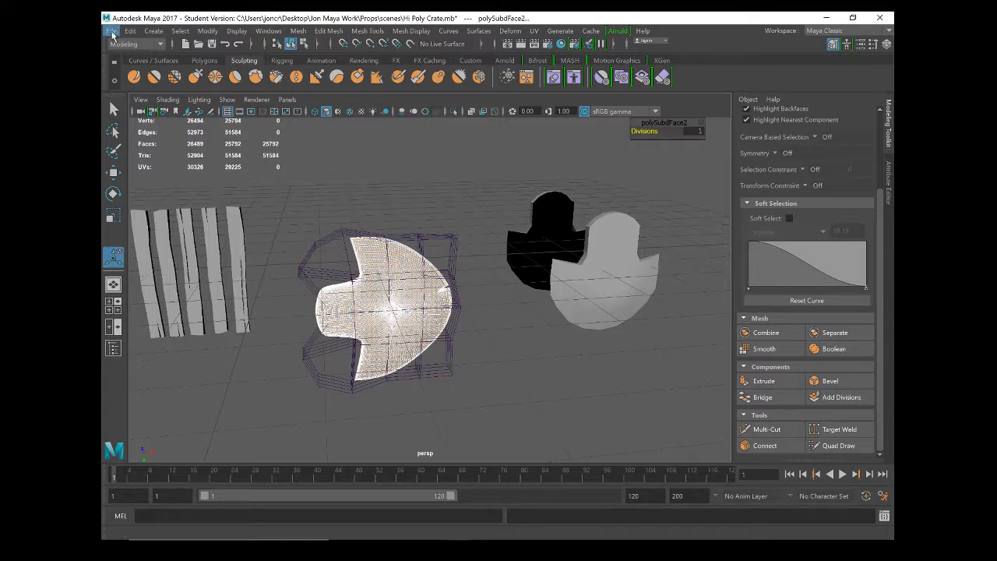
Look through the mesh commands and check the general application settings in the preferences, closing them without saving.
left_click(333, 32)
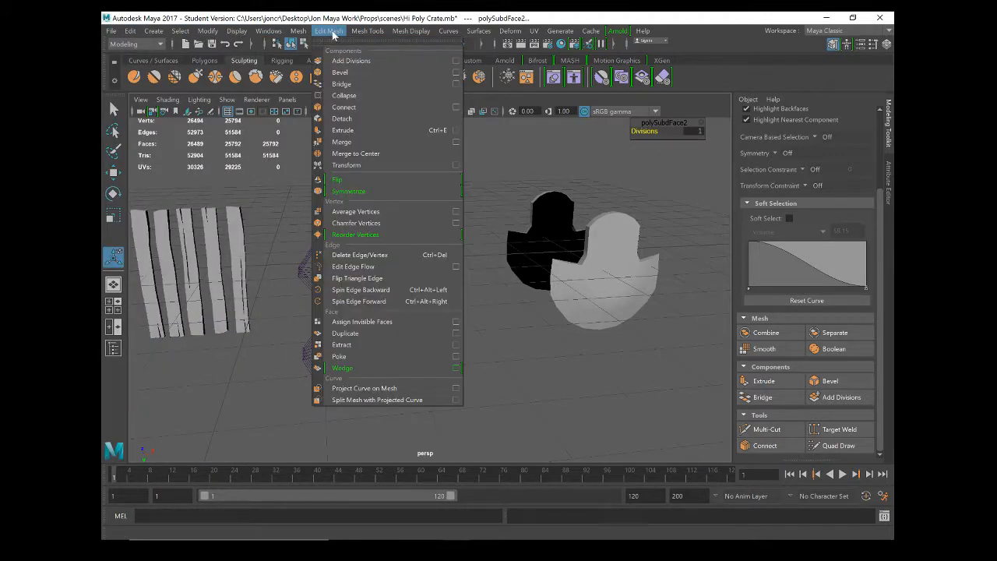
mouse_move(296, 35)
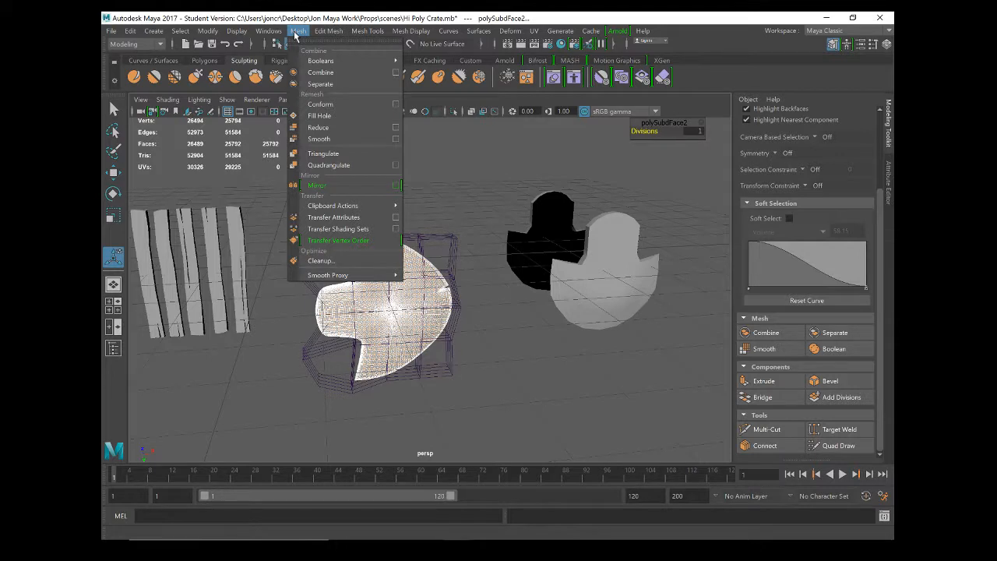
mouse_move(342, 35)
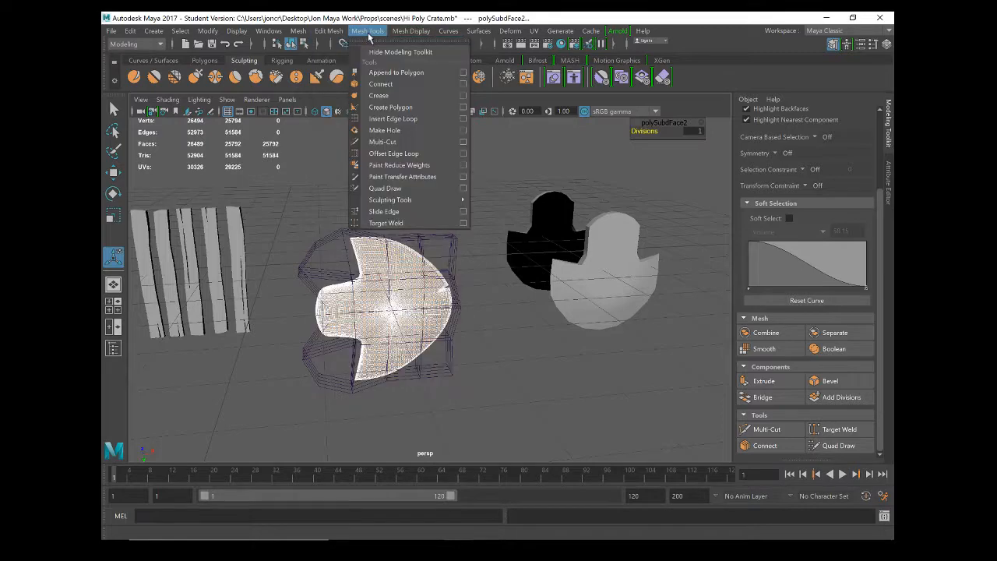
left_click(369, 33)
left_click(268, 31)
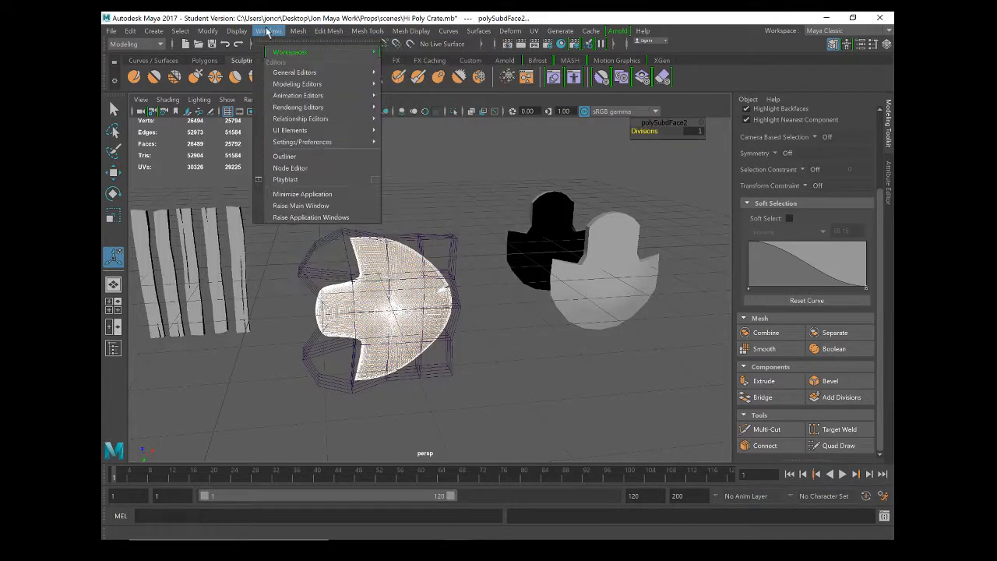
mouse_move(320, 142)
left_click(425, 153)
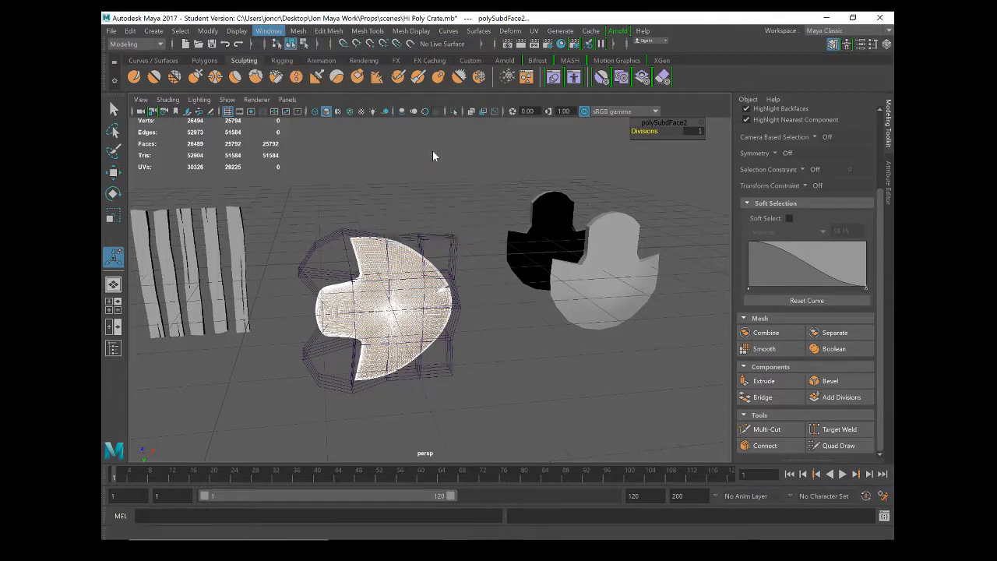
left_click(403, 303)
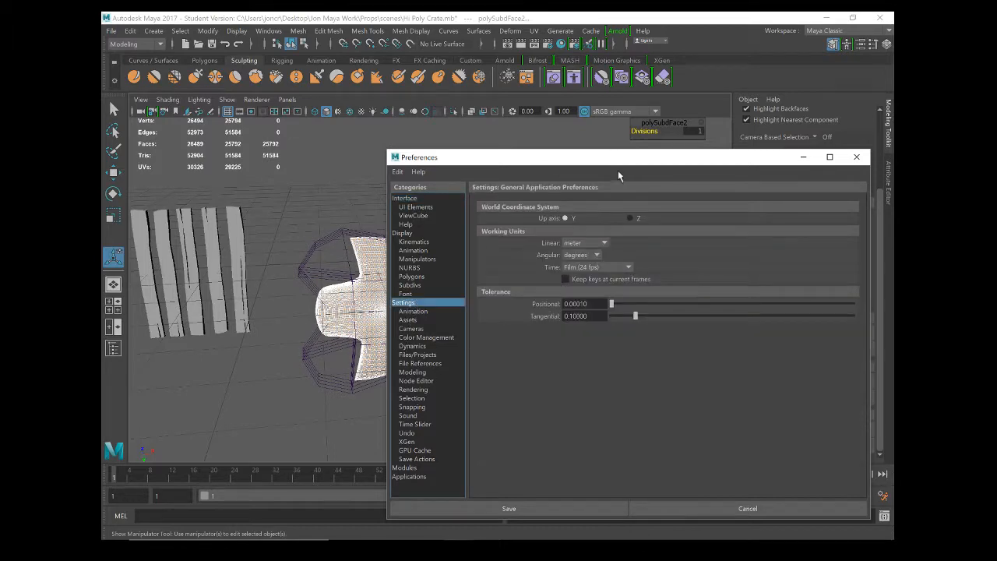
left_click(678, 514)
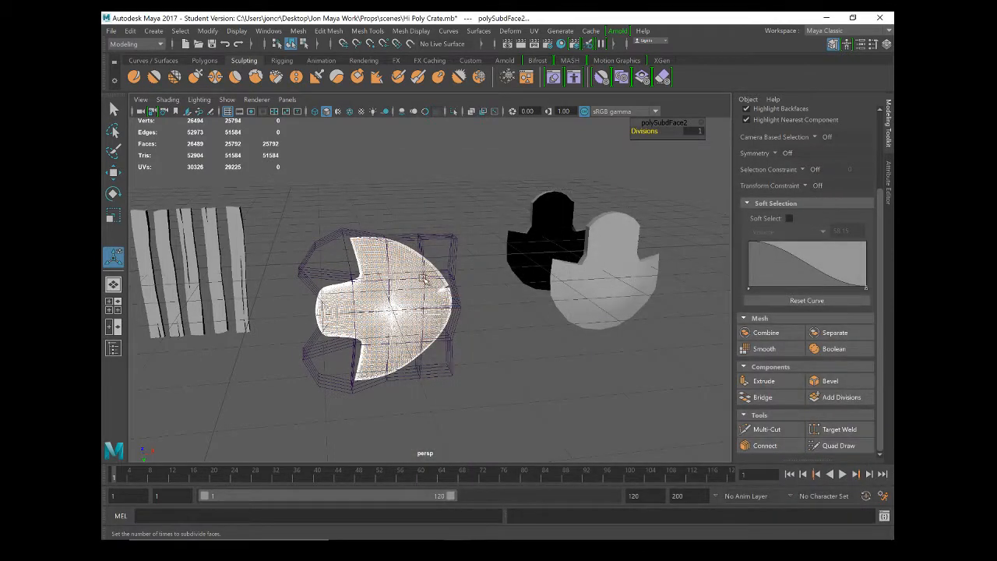
scroll(424, 279, "down", 8)
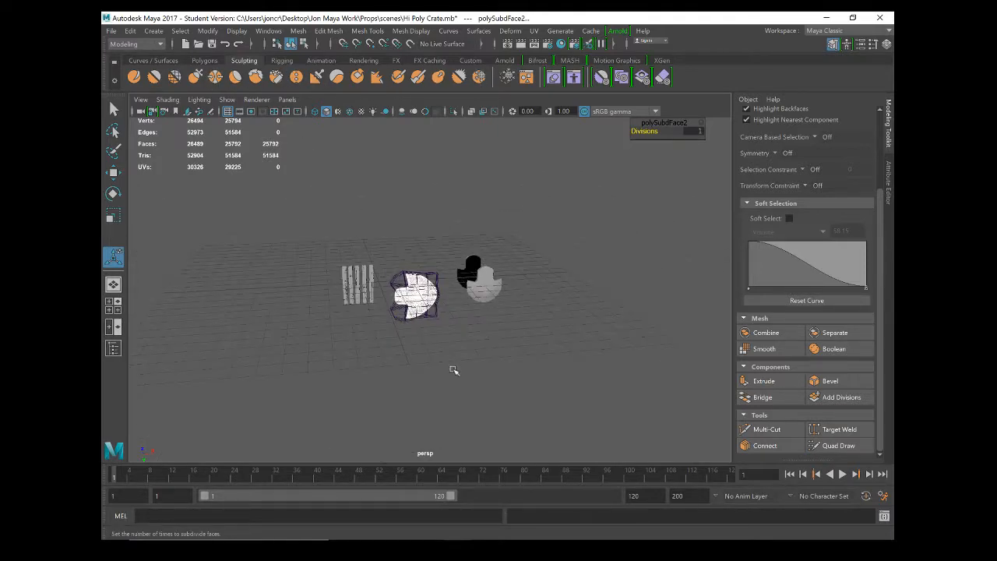
scroll(437, 332, "up", 10)
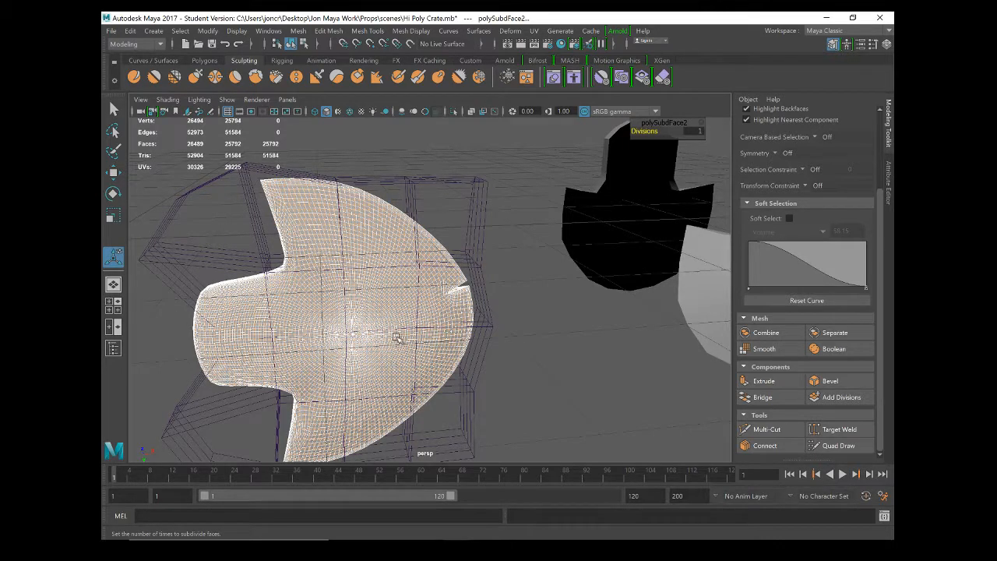
scroll(396, 338, "down", 8)
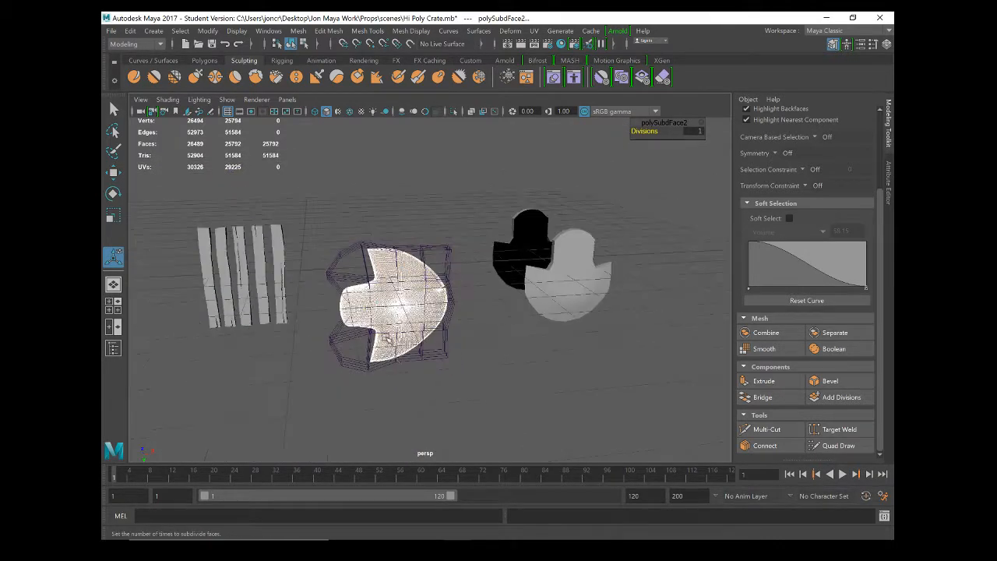
mouse_move(382, 352)
left_mouse_down("alt")
mouse_move(307, 332)
mouse_move(369, 369)
mouse_move(366, 359)
mouse_move(382, 356)
left_mouse_up("alt")
scroll(382, 356, "up", 6)
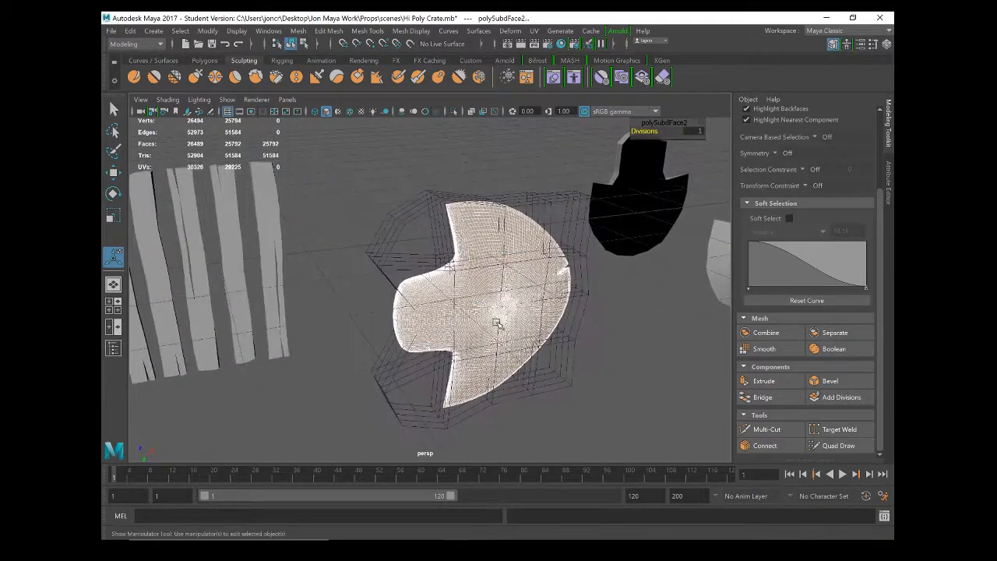
scroll(497, 323, "up", 6)
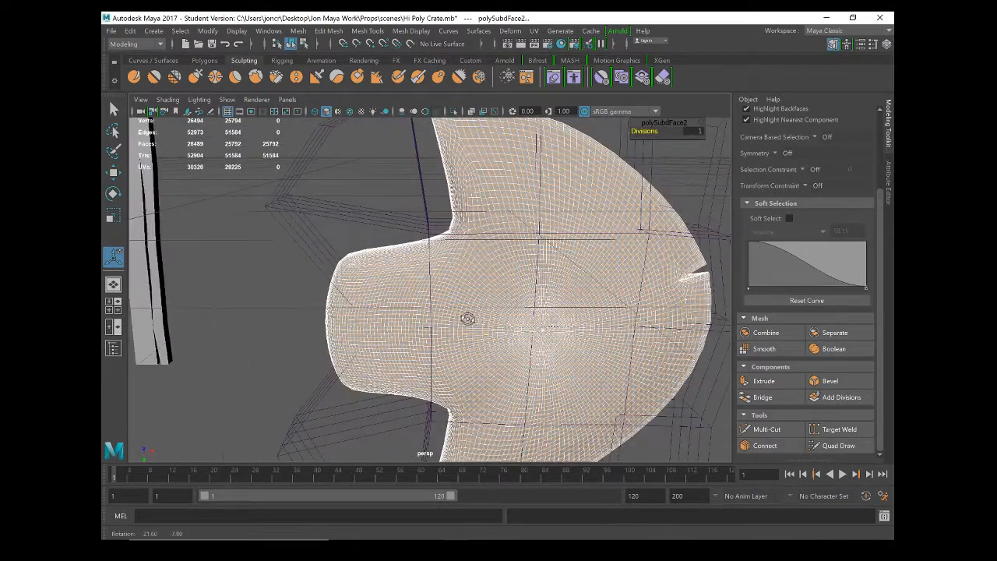
scroll(572, 252, "down", 4)
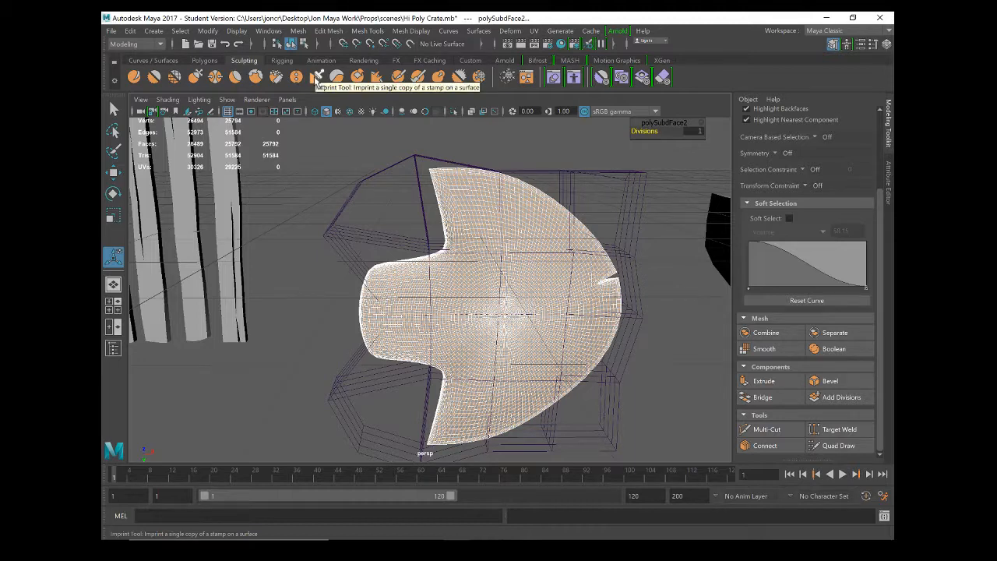
Activate the Imprint sculpting tool on the notched piece, open its tool settings and reset them to the defaults.
left_click(317, 77)
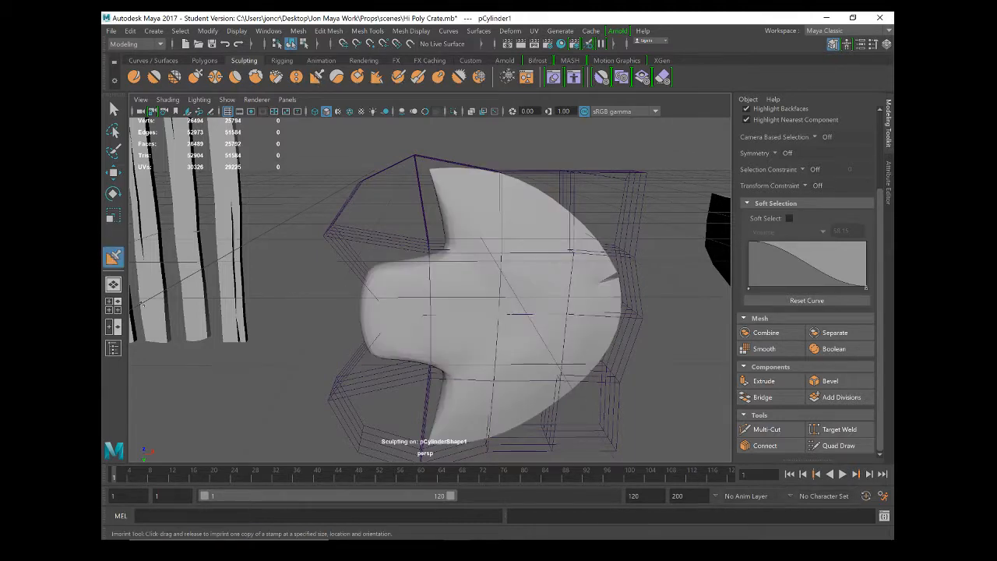
double_click(113, 257)
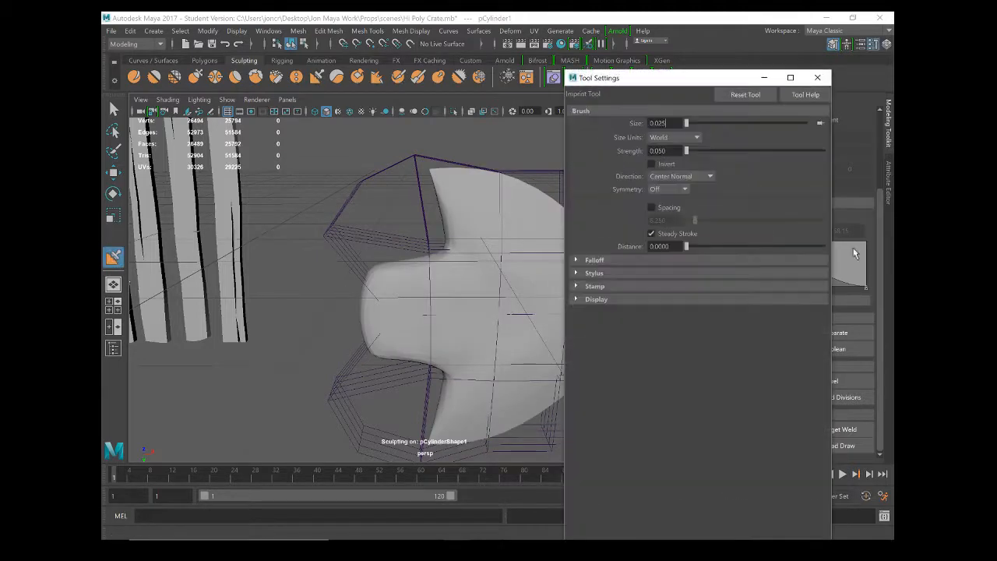
left_click(736, 97)
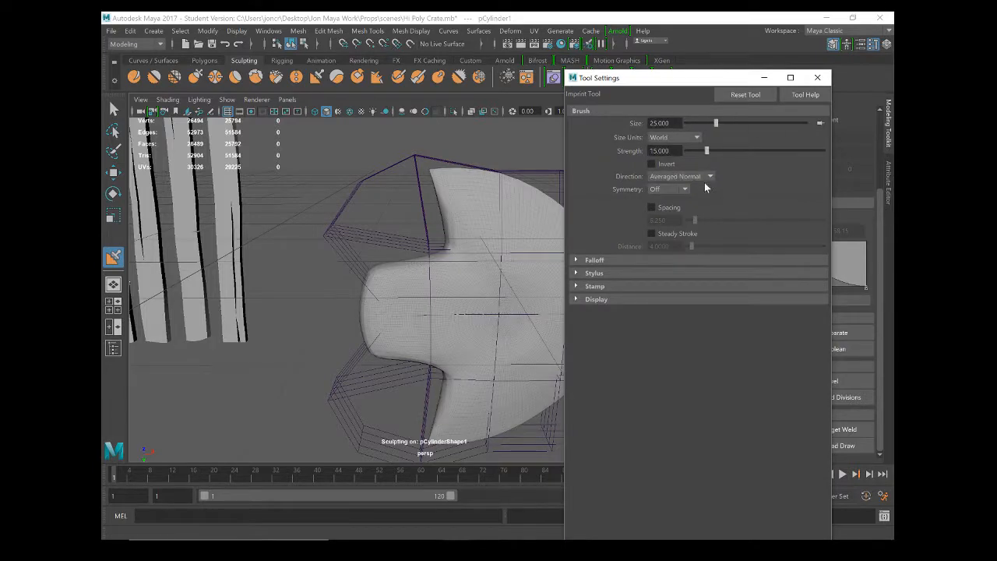
left_click_drag(667, 83, 663, 67)
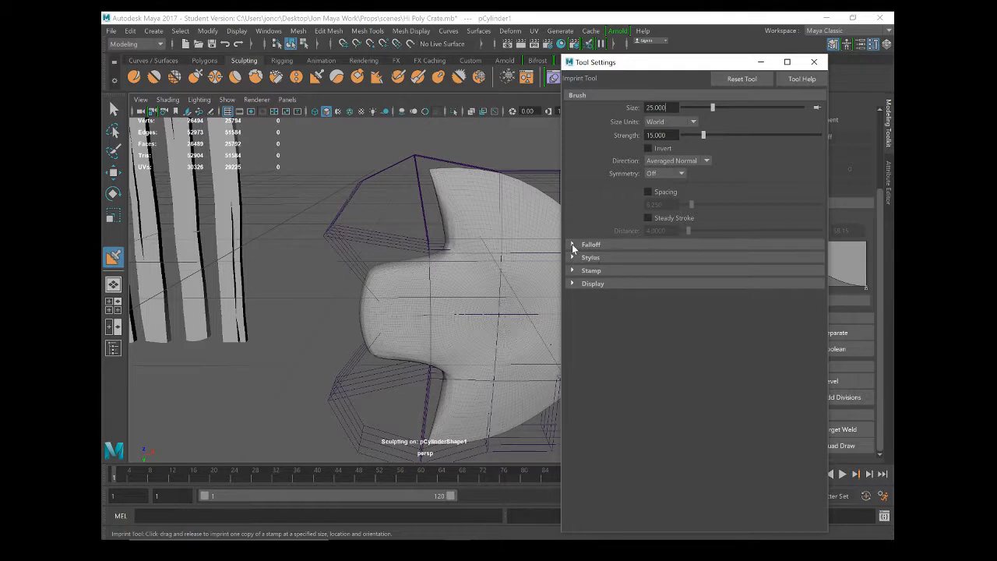
Open the Imprint tool's stamp library, shrink the thumbnails and select the bw_dirt2.tif stamp image.
left_click(572, 271)
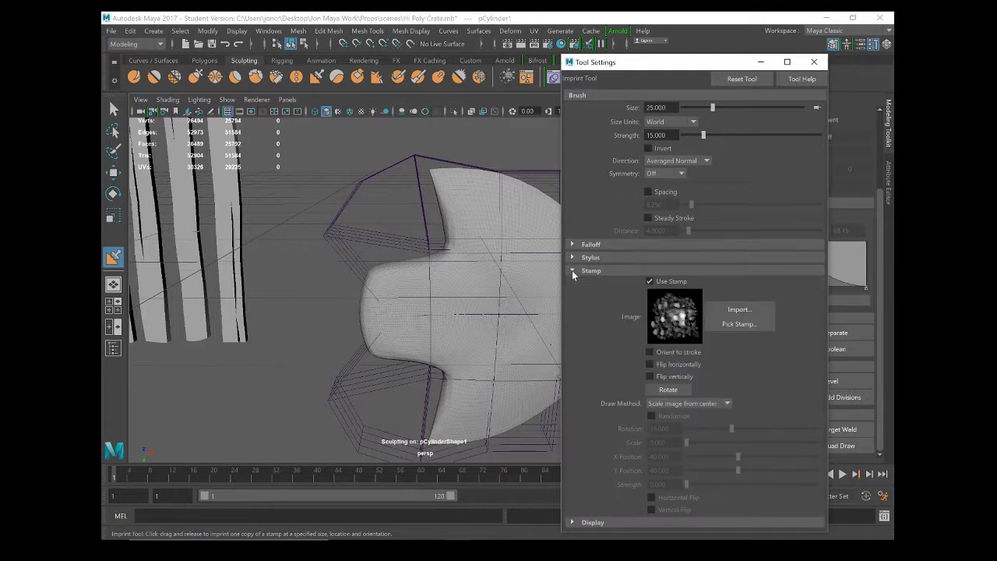
left_click(740, 325)
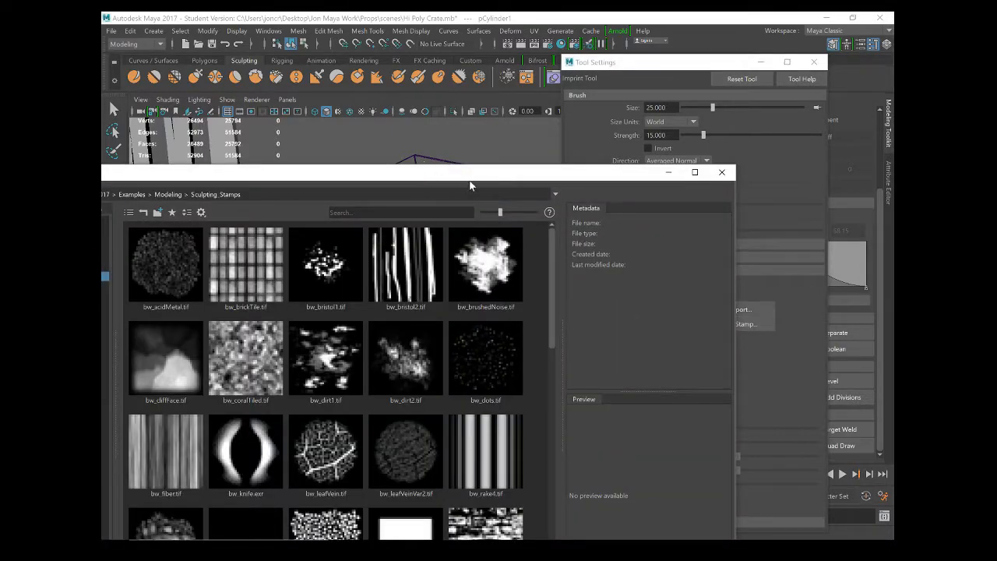
left_click_drag(498, 210, 483, 214)
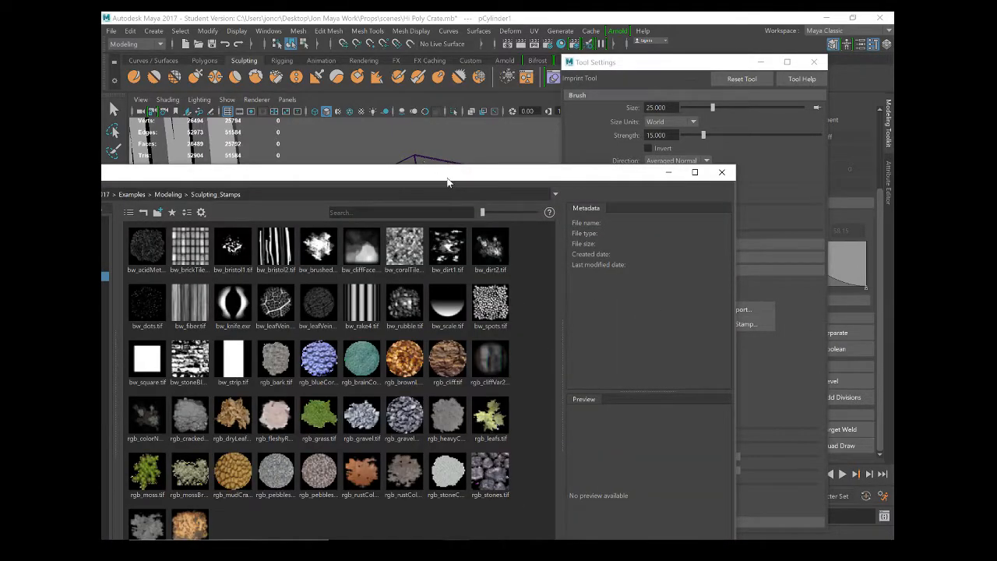
left_click_drag(448, 181, 588, 91)
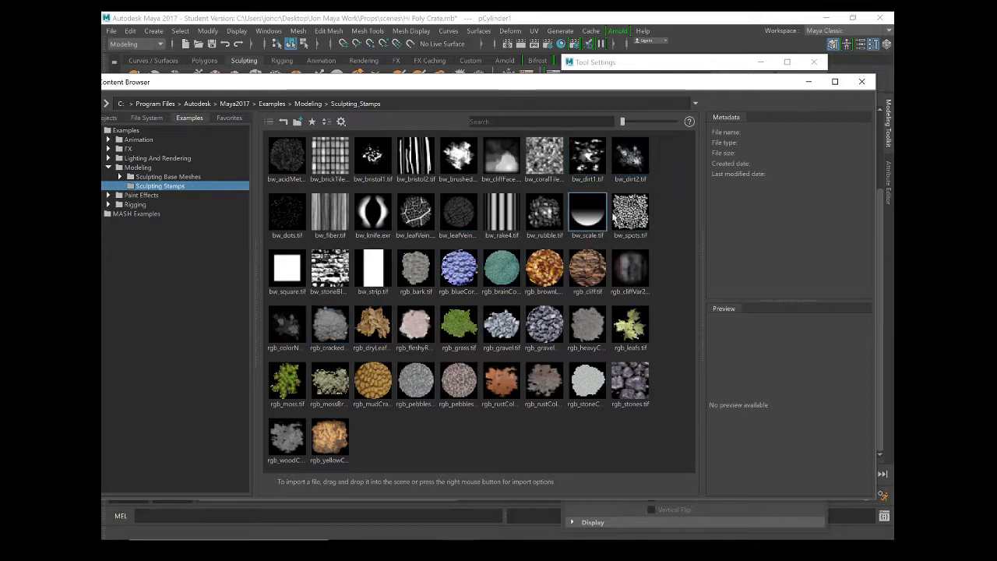
left_click(629, 160)
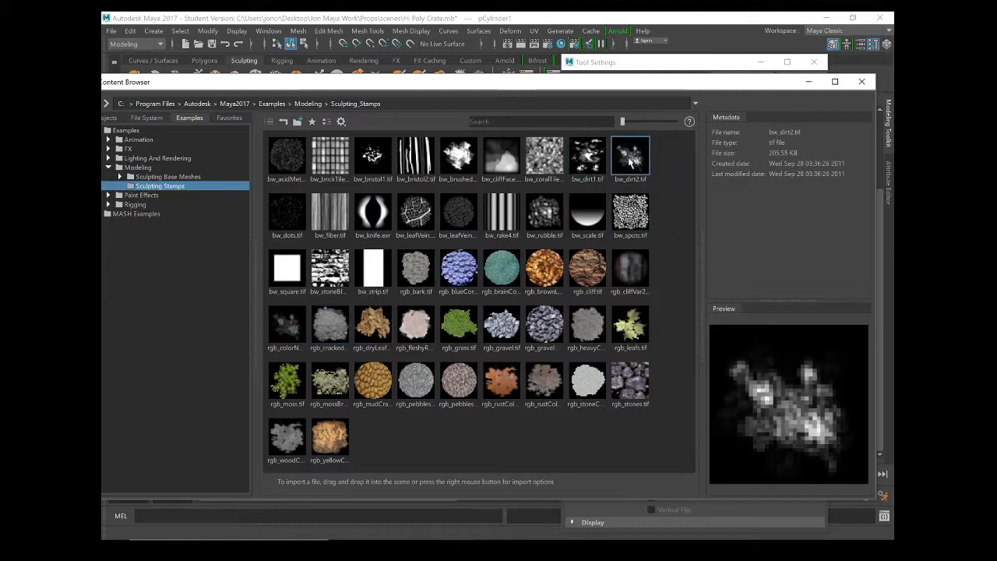
Close the stamp library and set the Imprint brush size to 0.488 and its strength to 1.064.
left_click(862, 81)
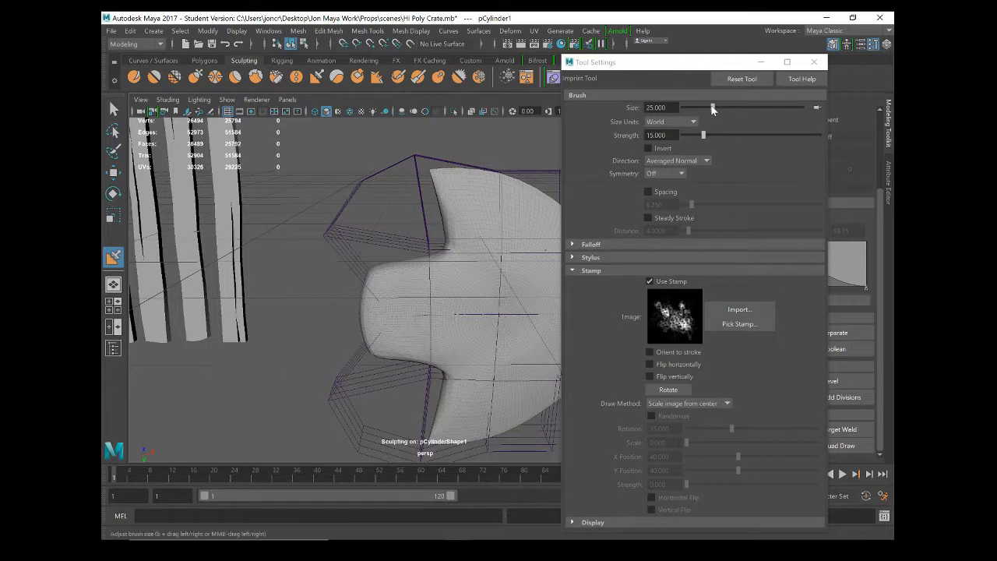
left_click_drag(712, 110, 683, 110)
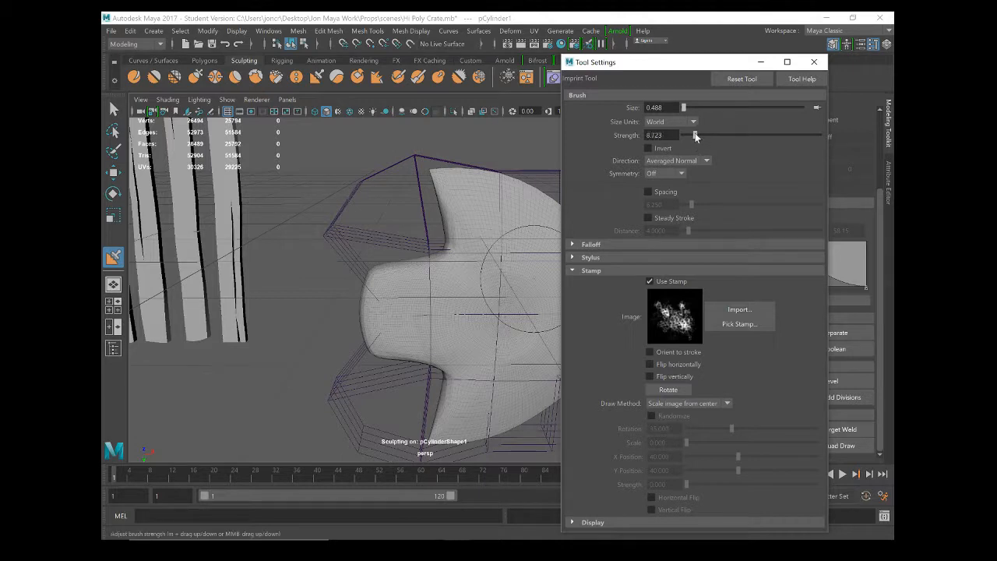
left_click_drag(685, 137, 683, 137)
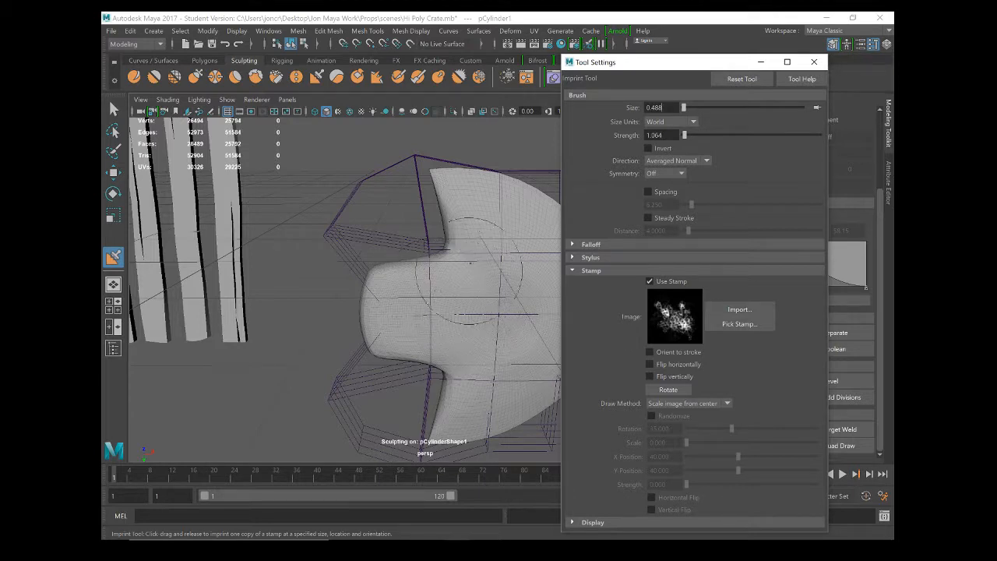
left_click(650, 281)
left_click(580, 271)
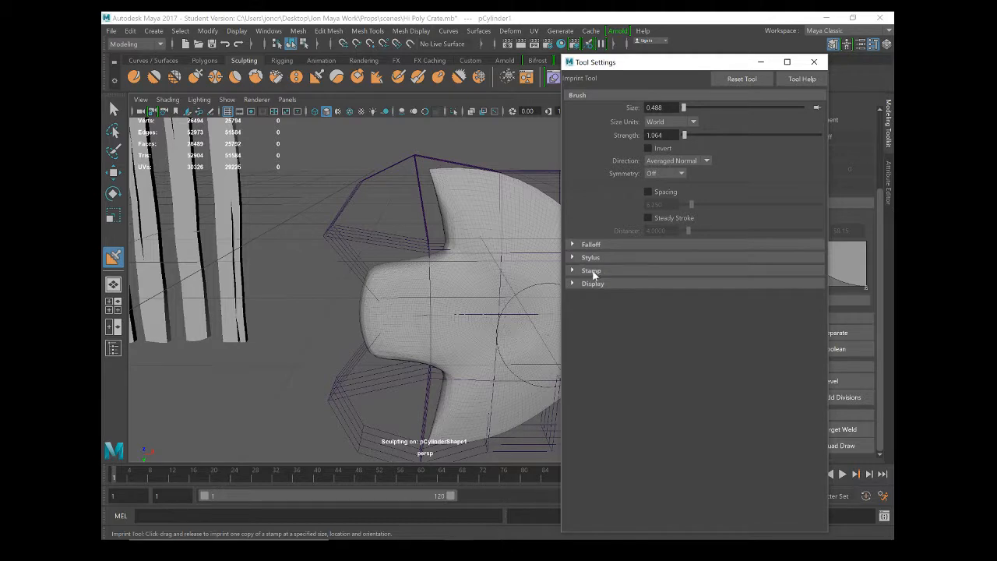
left_click(577, 270)
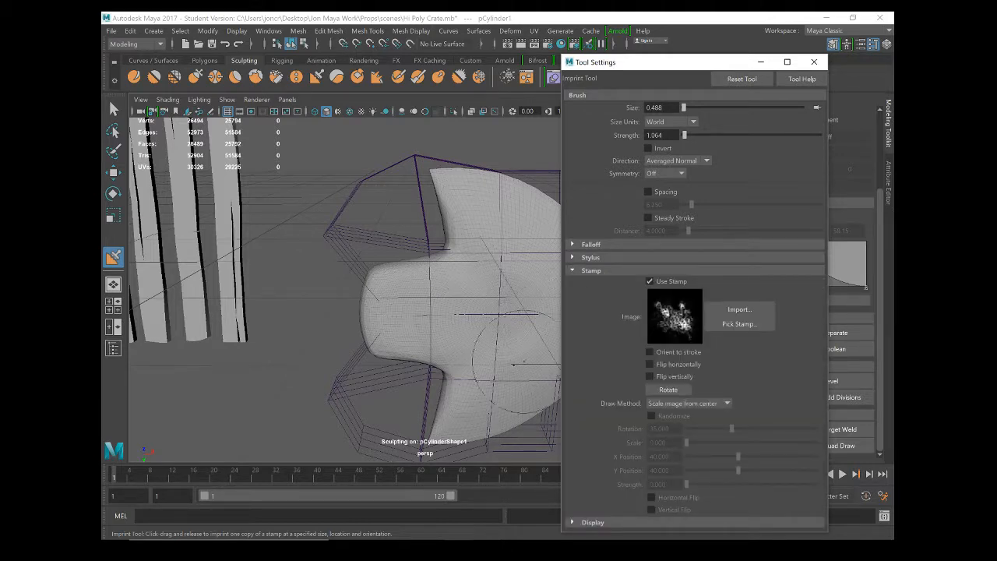
left_click(577, 270)
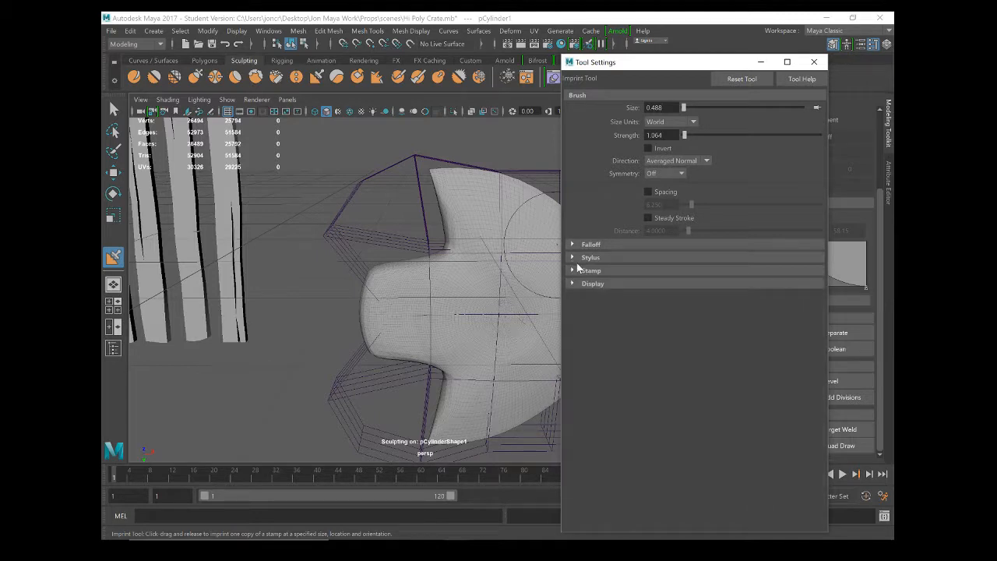
left_click(572, 258)
left_click(572, 258)
Enable Steady Stroke for the Imprint brush and keep the stamp's draw method at Scale image from center.
left_click(648, 217)
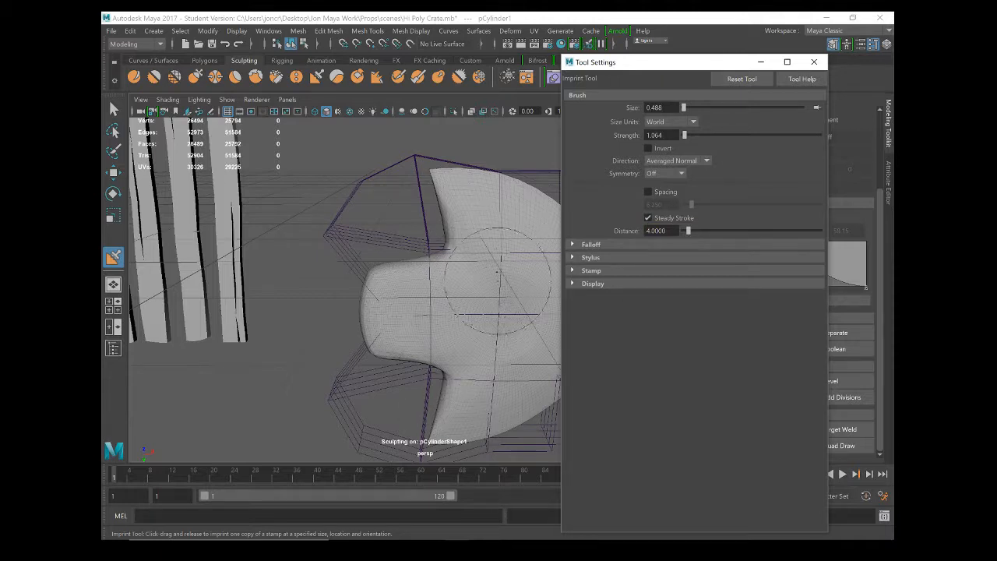
left_click(573, 271)
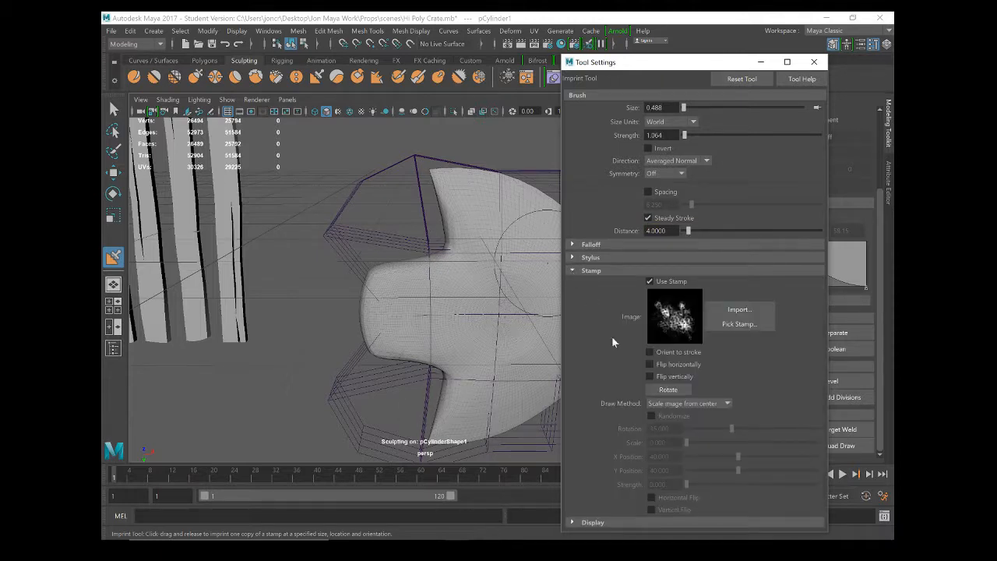
left_click(728, 402)
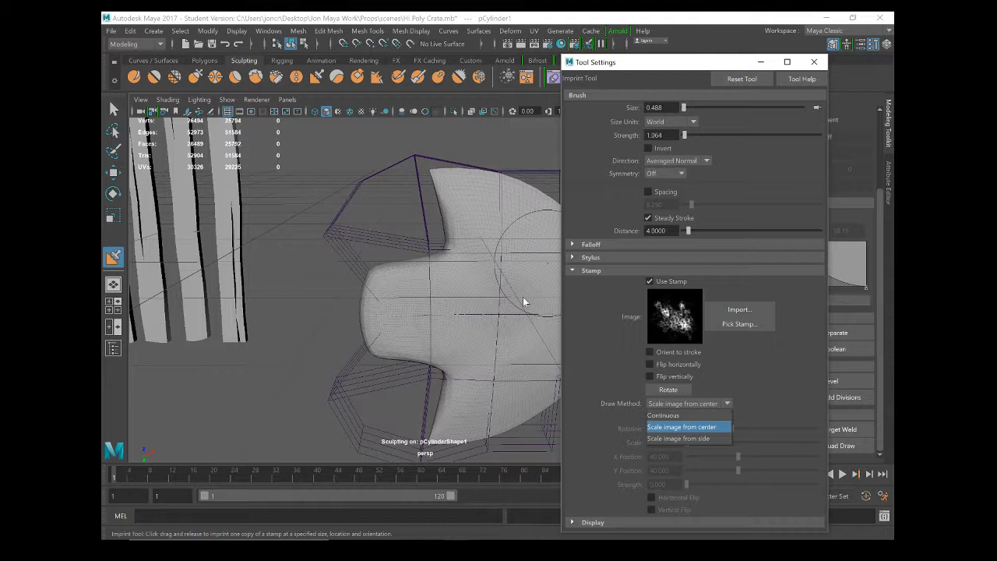
left_click(692, 430)
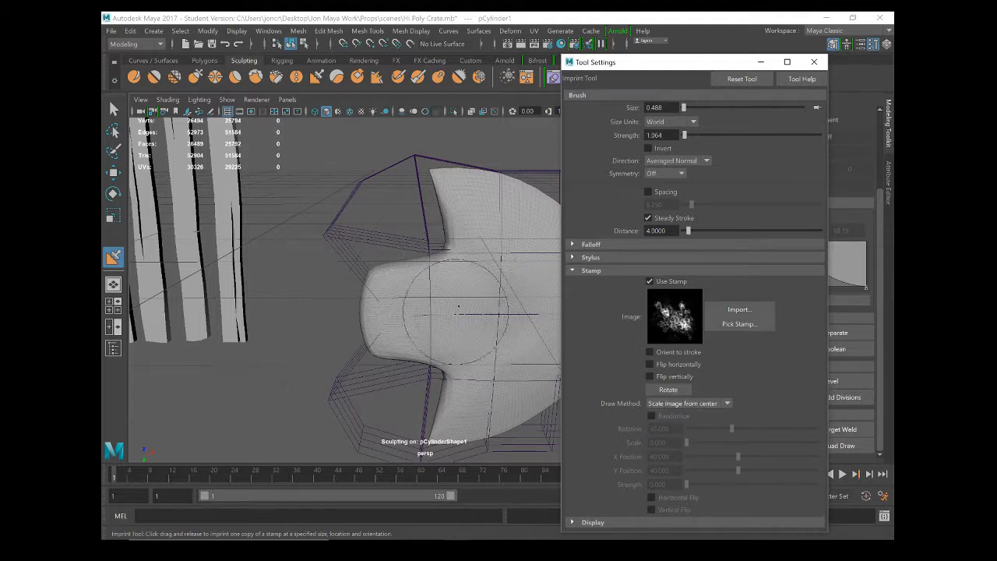
Imprint the dirt stamp over the narrow projecting tab and the central area of the notched piece's face.
mouse_move(476, 290)
left_mouse_down()
mouse_move(551, 315)
mouse_move(530, 313)
left_mouse_up()
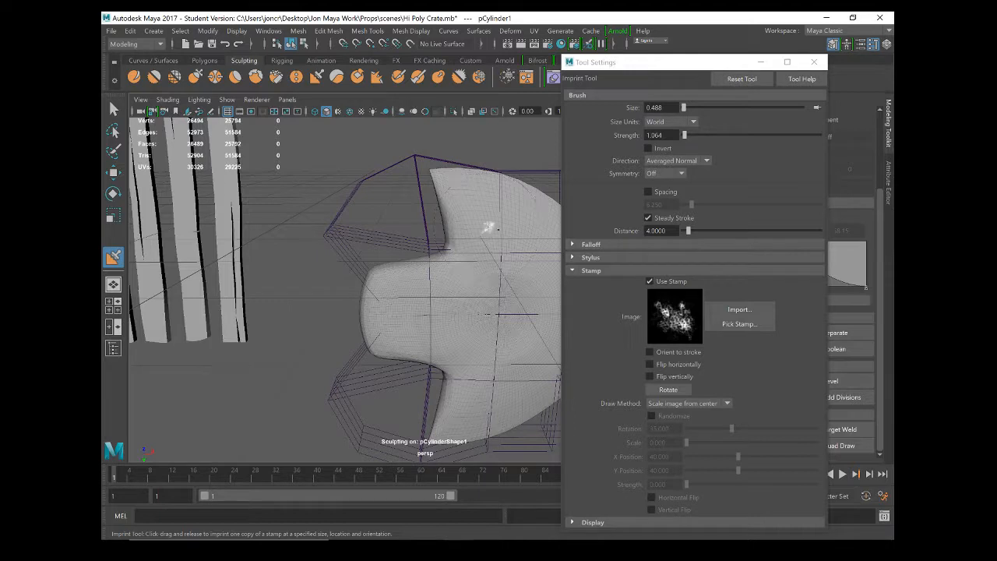
mouse_move(488, 223)
left_mouse_down()
mouse_move(506, 193)
mouse_move(499, 204)
mouse_move(549, 205)
left_mouse_up()
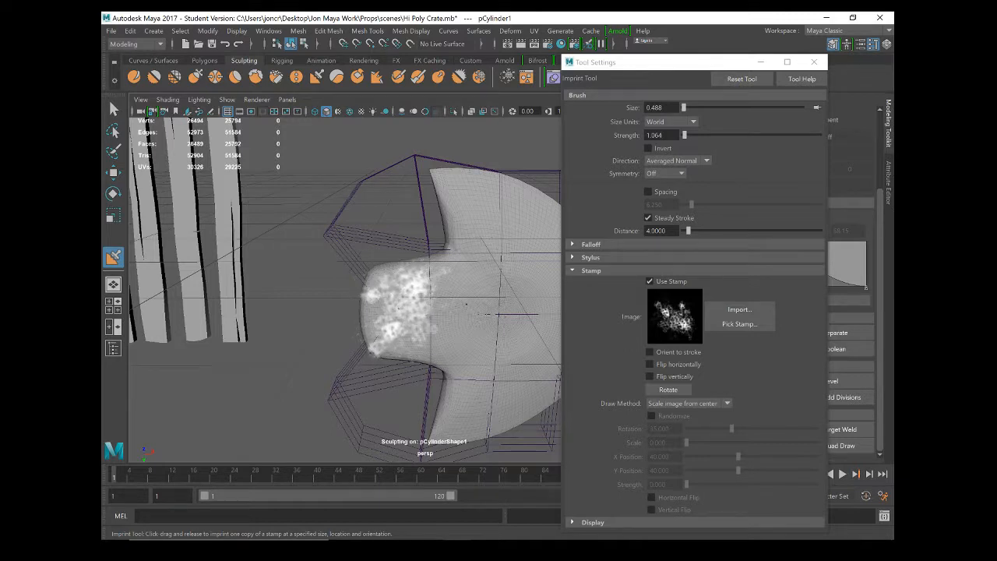
mouse_move(466, 304)
left_mouse_down()
mouse_move(477, 318)
mouse_move(459, 318)
mouse_move(441, 337)
mouse_move(474, 349)
mouse_move(499, 334)
mouse_move(468, 329)
mouse_move(439, 345)
mouse_move(450, 348)
mouse_move(448, 329)
mouse_move(407, 318)
left_mouse_up()
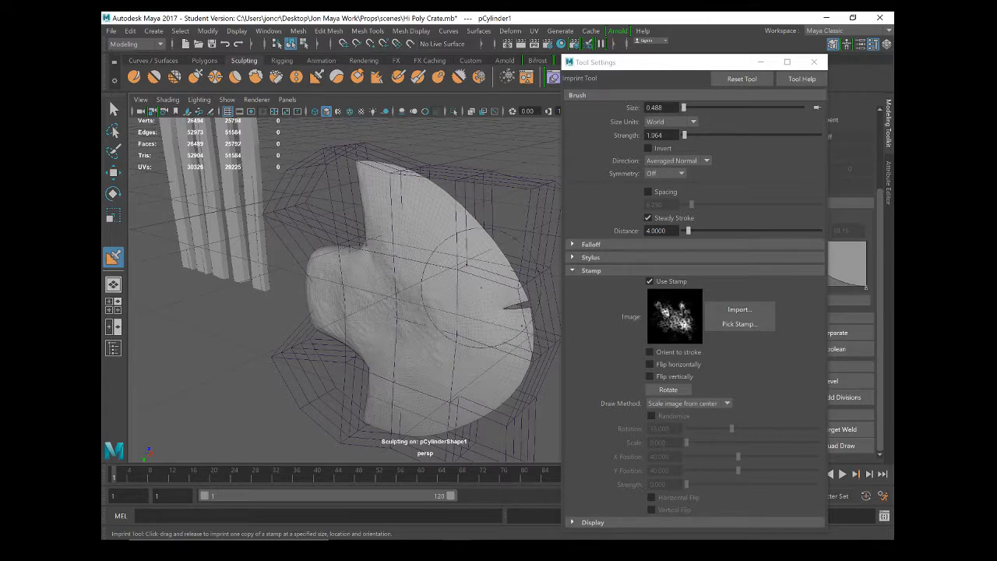
mouse_move(472, 368)
left_mouse_down("alt")
mouse_move(490, 334)
mouse_move(389, 386)
left_mouse_up("alt")
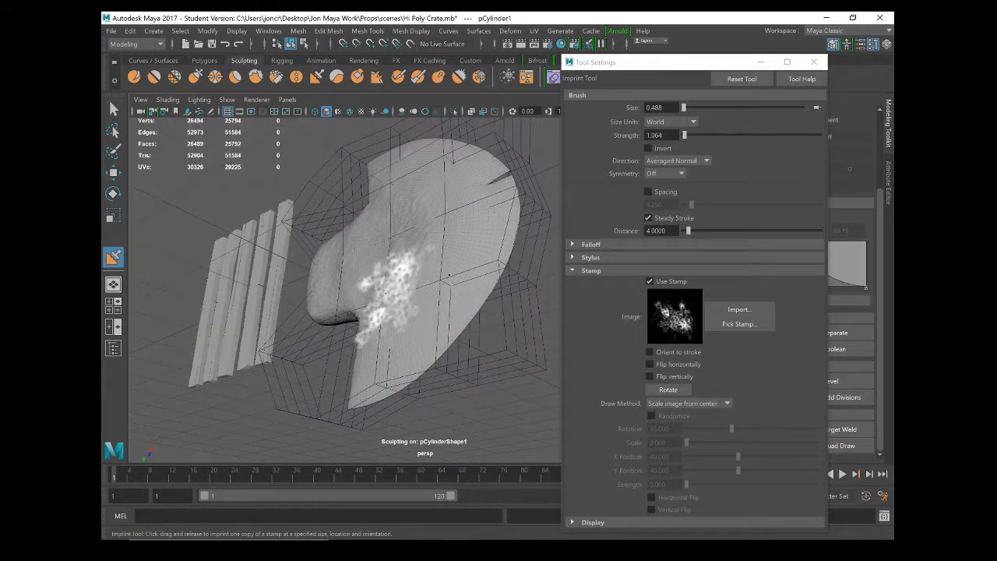
mouse_move(441, 338)
left_mouse_down("alt")
mouse_move(445, 346)
mouse_move(413, 365)
left_mouse_up("alt")
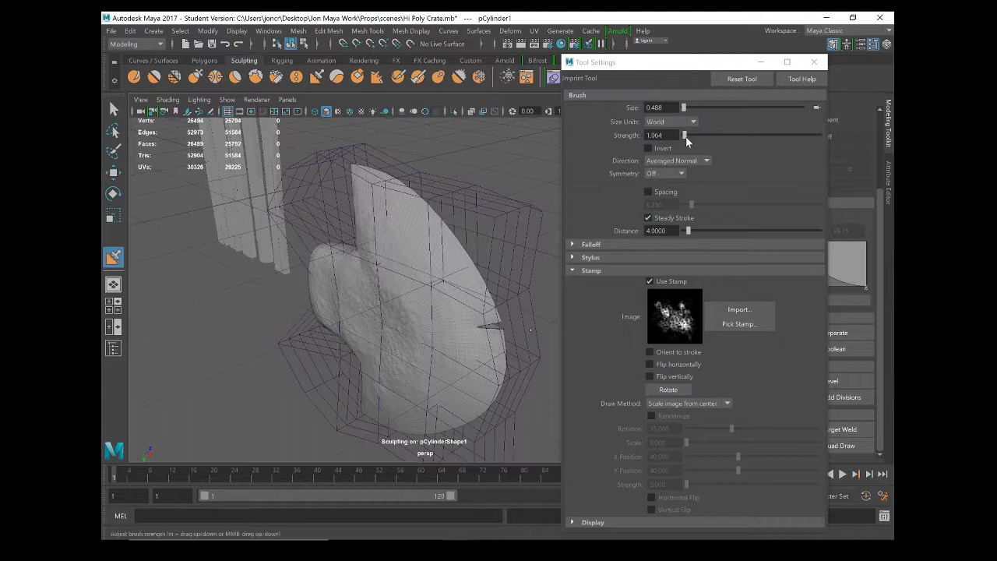
Set the Imprint strength to 0.638 and stamp dirt detail on the face towards the piece's curved outer edge.
left_click_drag(686, 136, 684, 136)
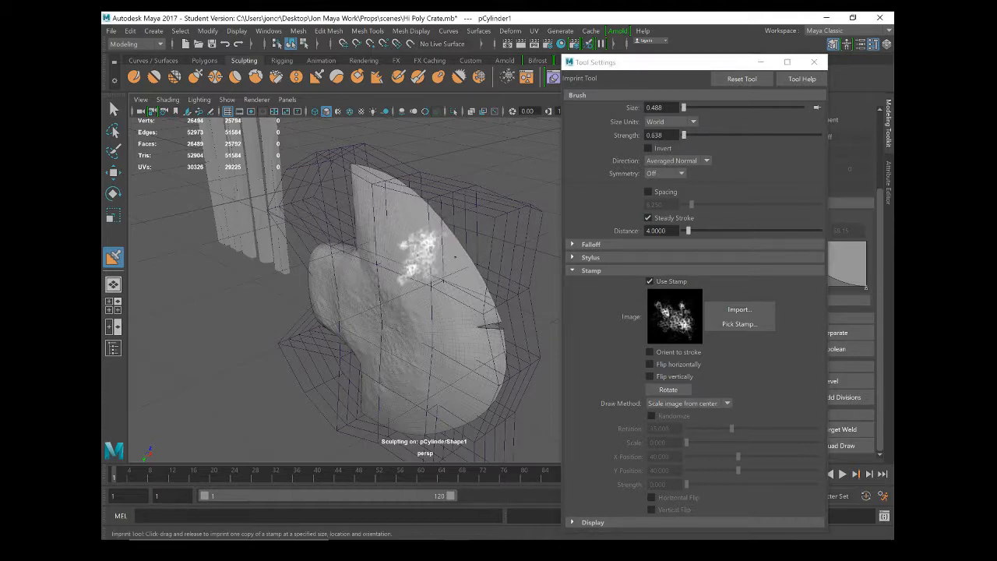
left_click_drag(445, 278, 508, 381)
left_click_drag(454, 304, 478, 327)
left_click_drag(434, 272, 472, 316)
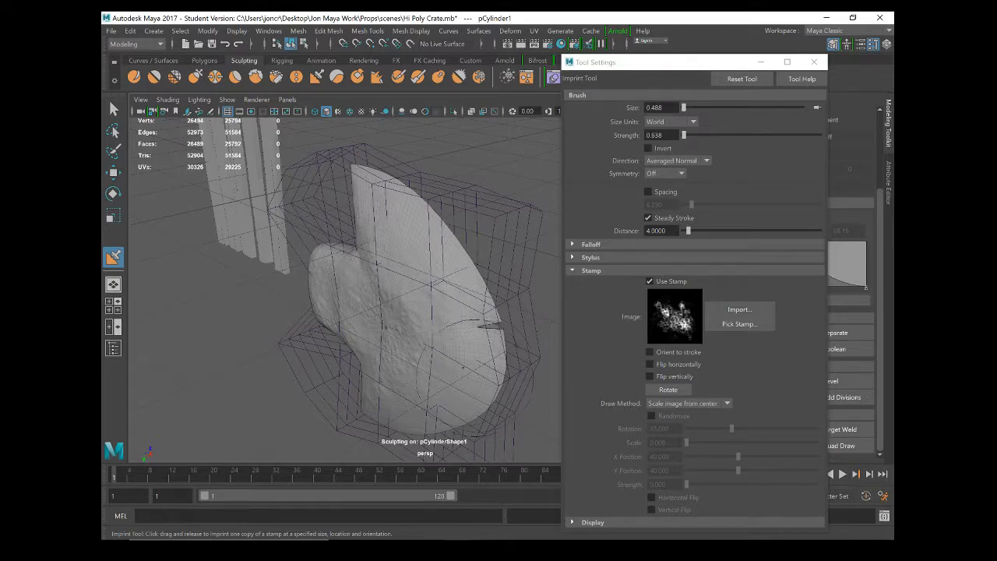
Imprint the dirt stamp on the reverse side of the piece and on the lower part of its front face.
mouse_move(462, 368)
left_mouse_down("alt")
mouse_move(370, 347)
mouse_move(344, 290)
mouse_move(334, 293)
mouse_move(368, 308)
left_mouse_up("alt")
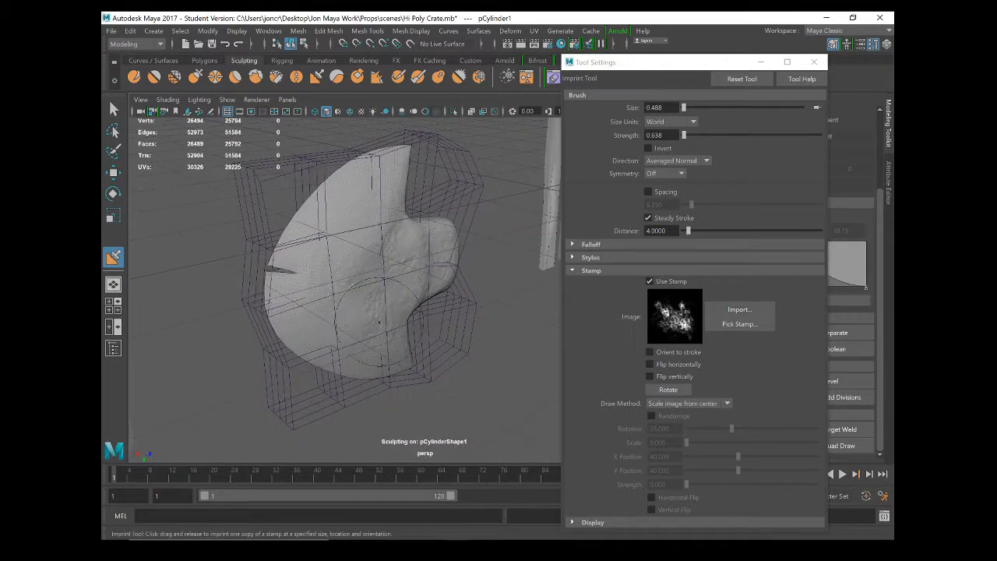
left_click_drag(304, 310, 310, 309, "alt")
mouse_move(404, 259)
left_mouse_down()
mouse_move(415, 269)
mouse_move(402, 270)
left_mouse_up()
left_click_drag(437, 360, 483, 280, "alt")
left_click_drag(403, 392, 418, 407)
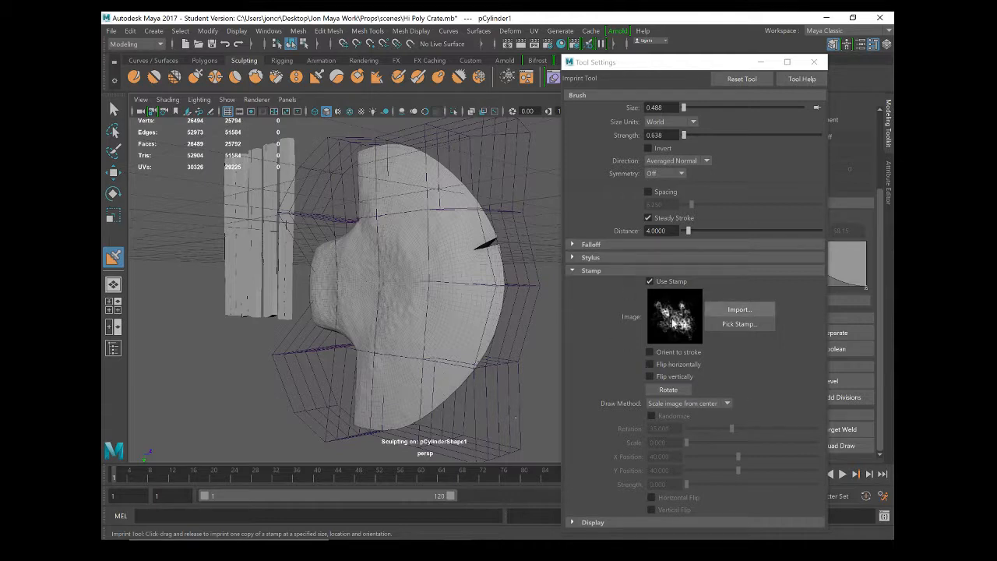
Switch the stamp's draw method to Continuous and paint dirt detail over the piece's front, reverse and edge surfaces.
left_click(728, 404)
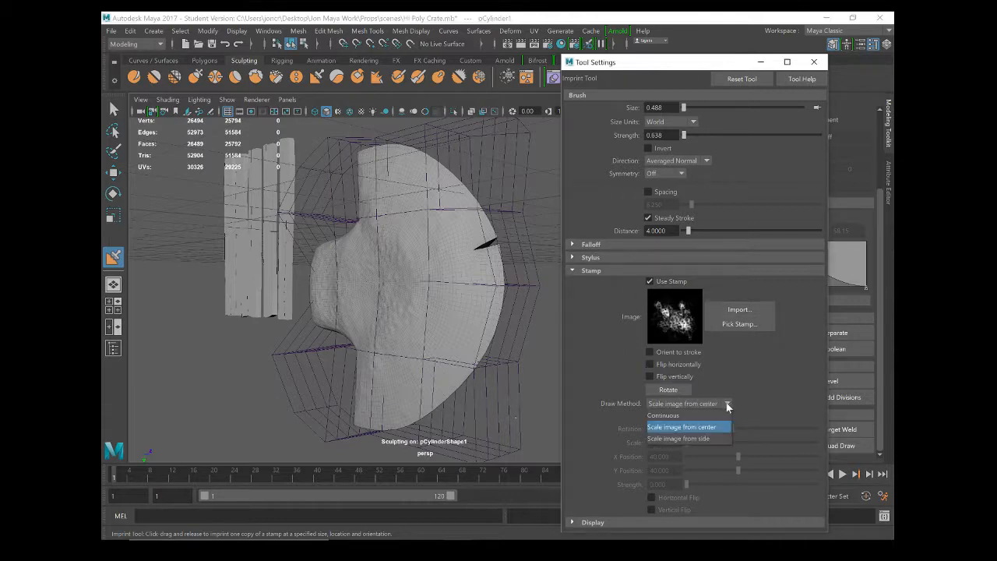
left_click(693, 413)
left_click_drag(477, 280, 478, 282)
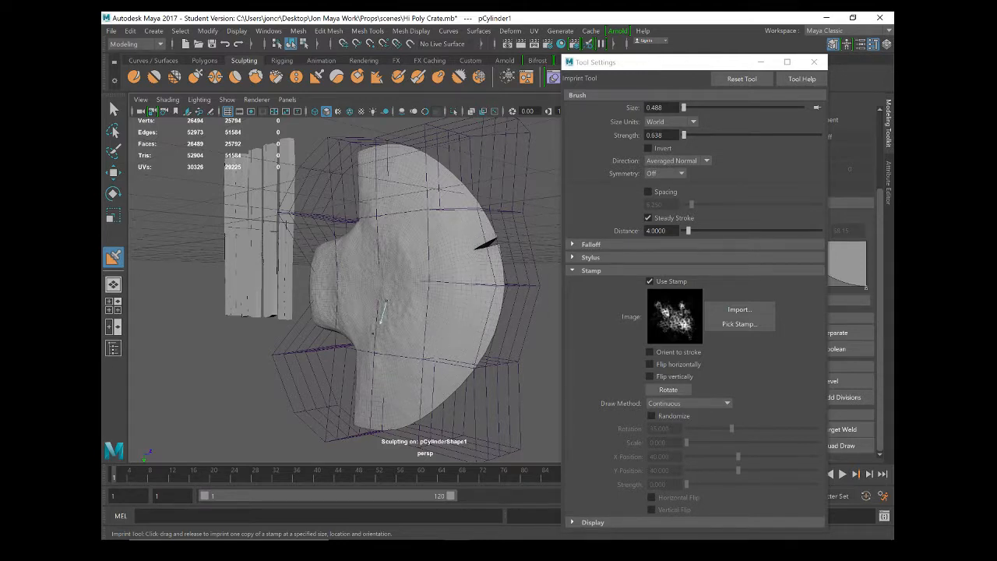
mouse_move(386, 301)
left_mouse_down("alt")
mouse_move(314, 322)
mouse_move(363, 289)
mouse_move(393, 249)
mouse_move(368, 265)
mouse_move(390, 214)
left_mouse_up("alt")
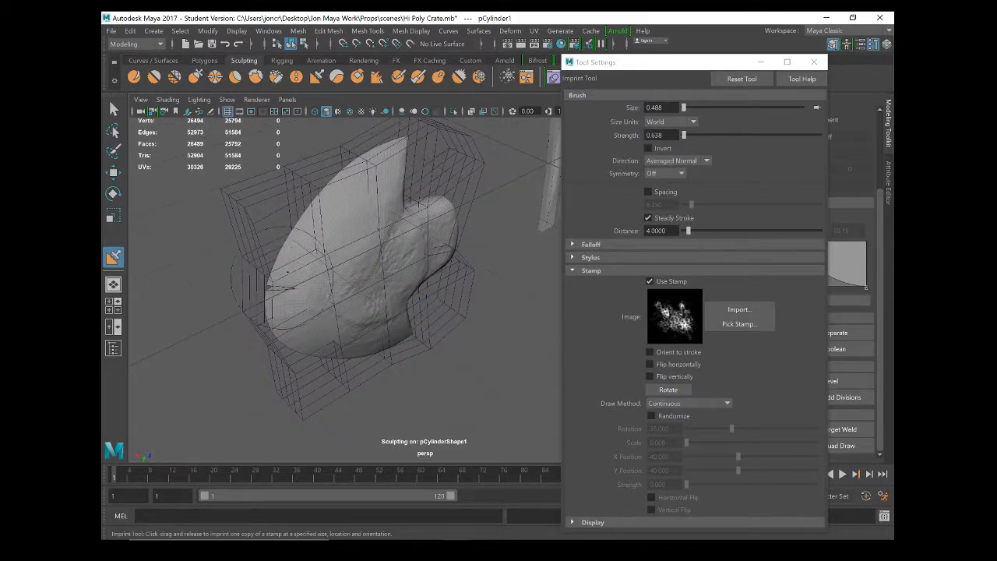
mouse_move(319, 234)
left_mouse_down("alt")
mouse_move(296, 238)
mouse_move(330, 221)
left_mouse_up("alt")
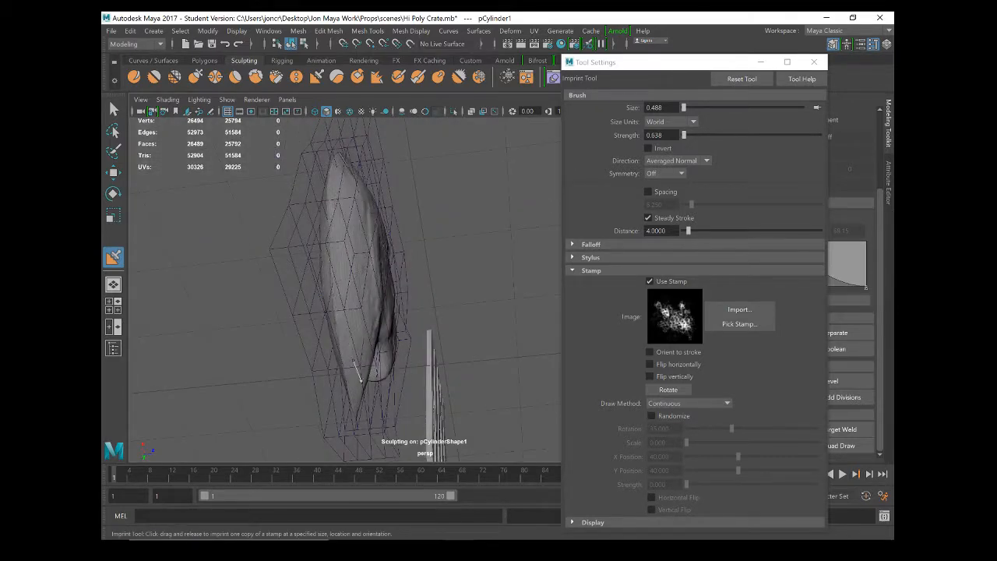
mouse_move(355, 360)
left_mouse_down("alt")
mouse_move(345, 251)
mouse_move(409, 276)
left_mouse_up("alt")
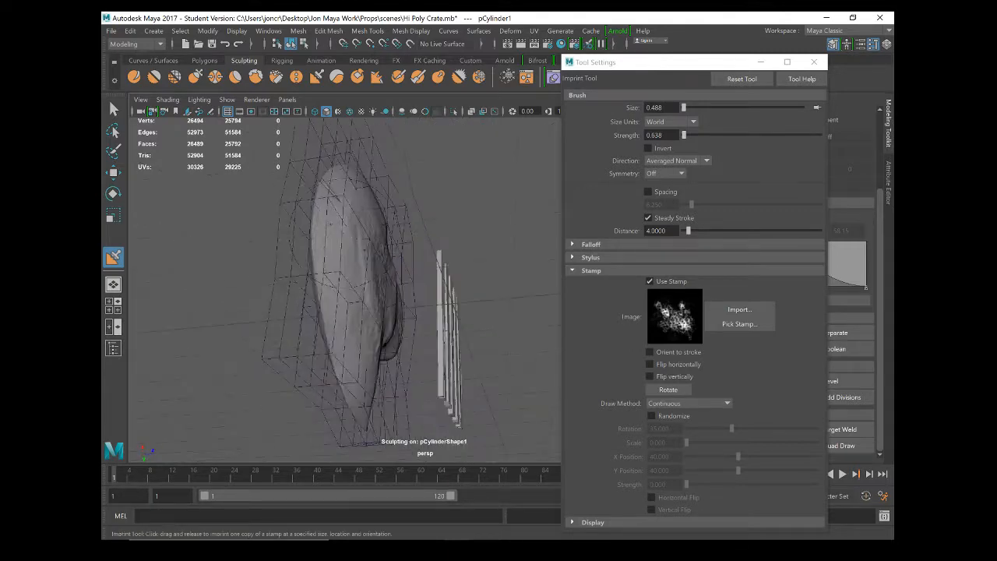
left_click_drag(336, 239, 495, 239, "alt")
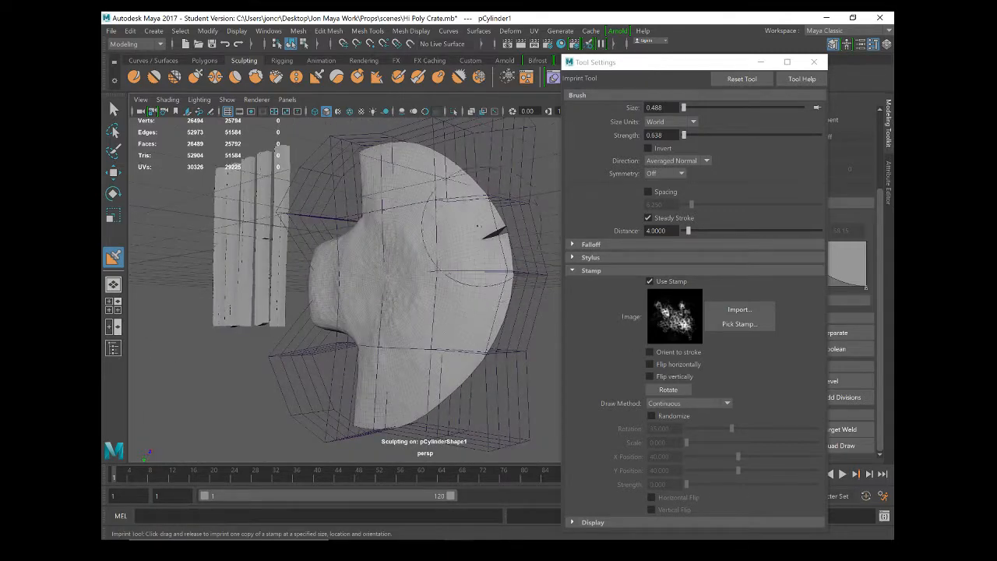
Reduce the Imprint brush size to 0.089 for painting fine detail beside the narrow crack in the curved edge.
right_click_drag(477, 226, 546, 239, "alt")
middle_click_drag(545, 240, 434, 242, "alt")
left_click_drag(434, 242, 416, 269, "alt")
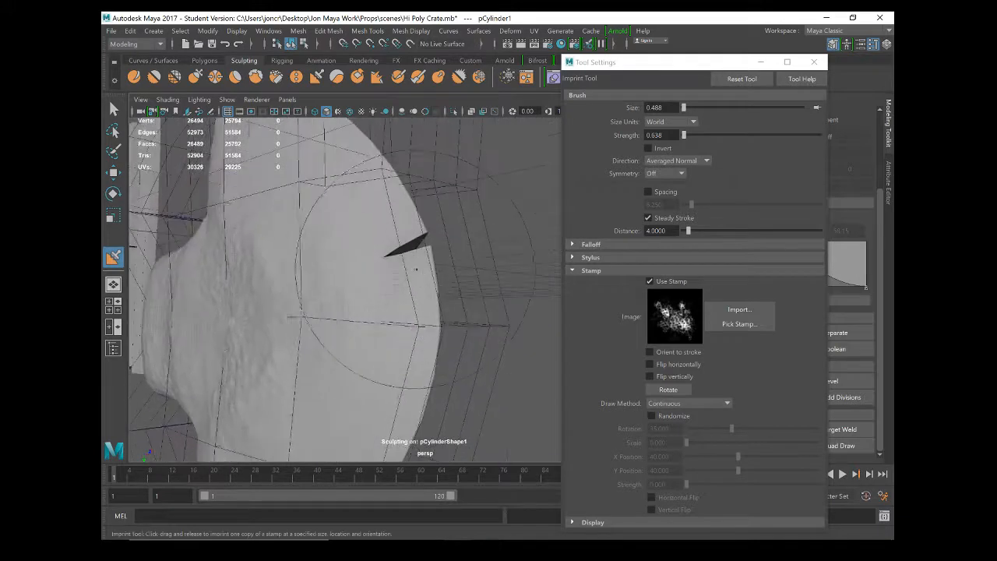
right_click_drag(416, 269, 458, 276, "alt")
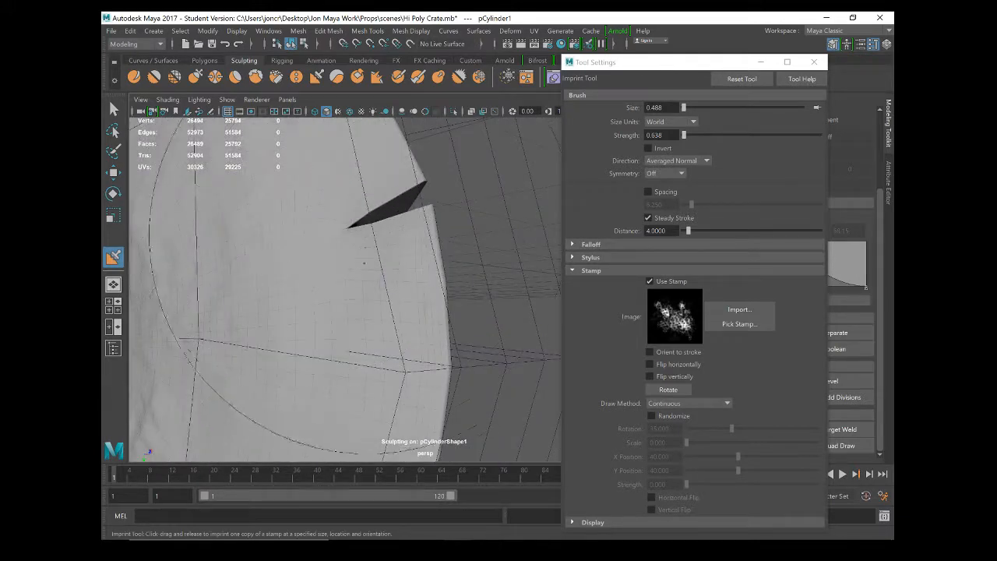
key("b")
left_click_drag(351, 263, 171, 291)
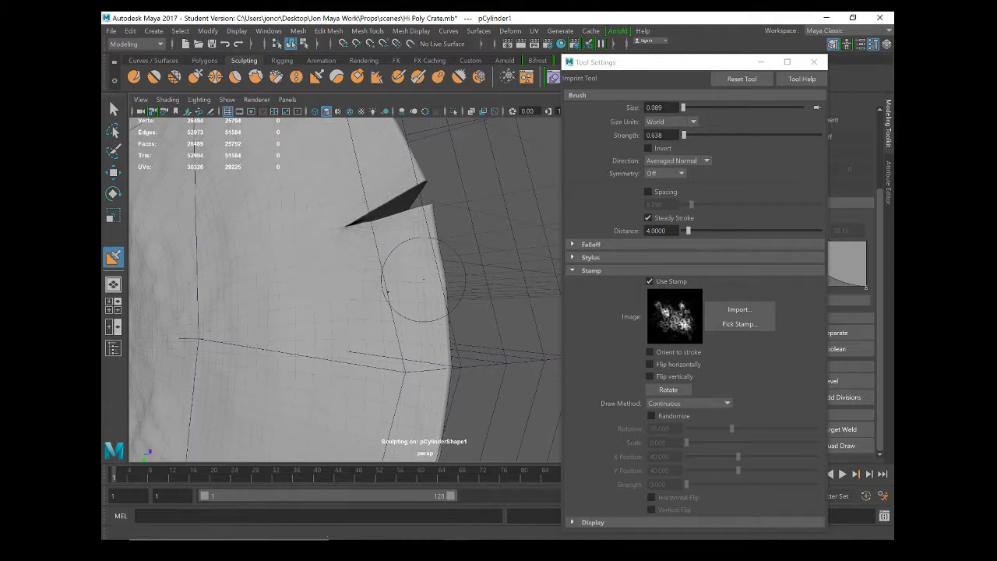
mouse_move(397, 274)
left_mouse_down("alt")
mouse_move(370, 293)
mouse_move(342, 285)
mouse_move(427, 295)
left_mouse_up("alt")
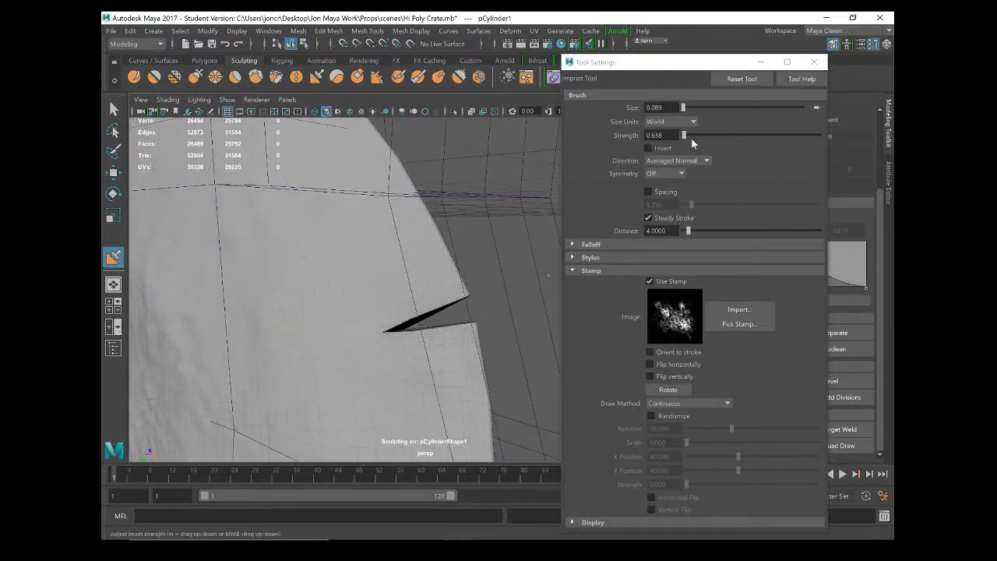
Replace the stamp image with rgb_gravel.tif from the sculpting stamp library and close the library.
left_click(737, 324)
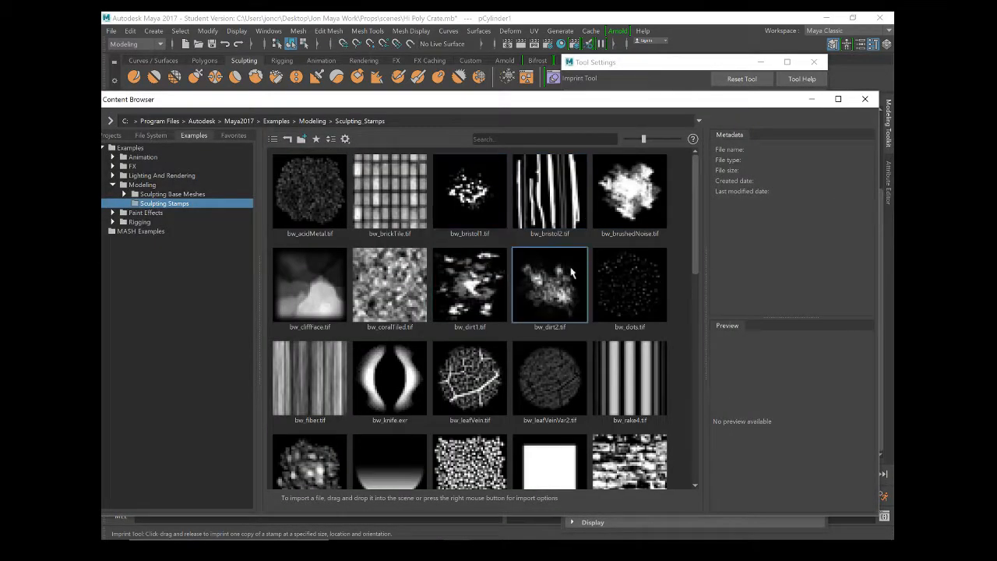
left_click_drag(644, 141, 625, 140)
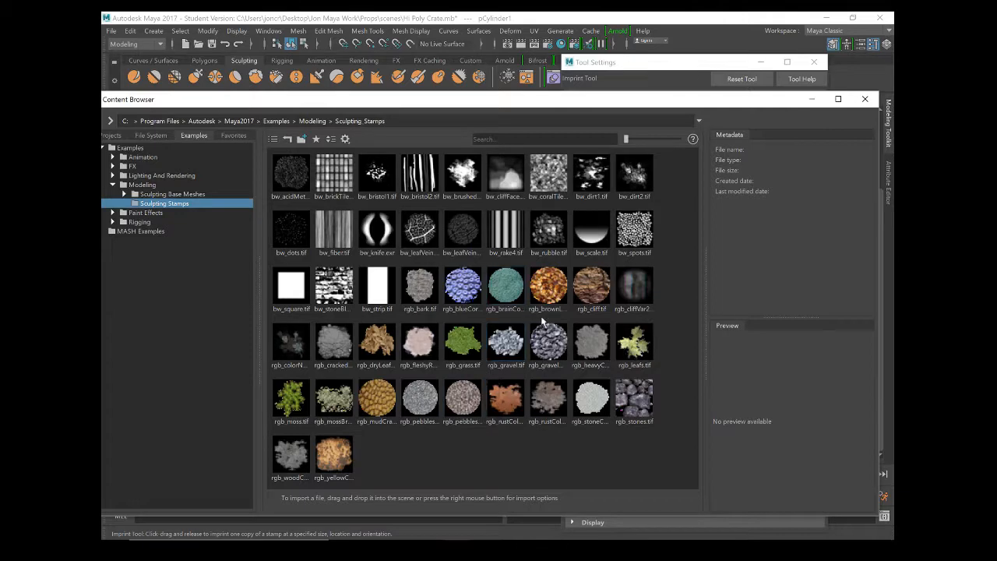
left_click(514, 349)
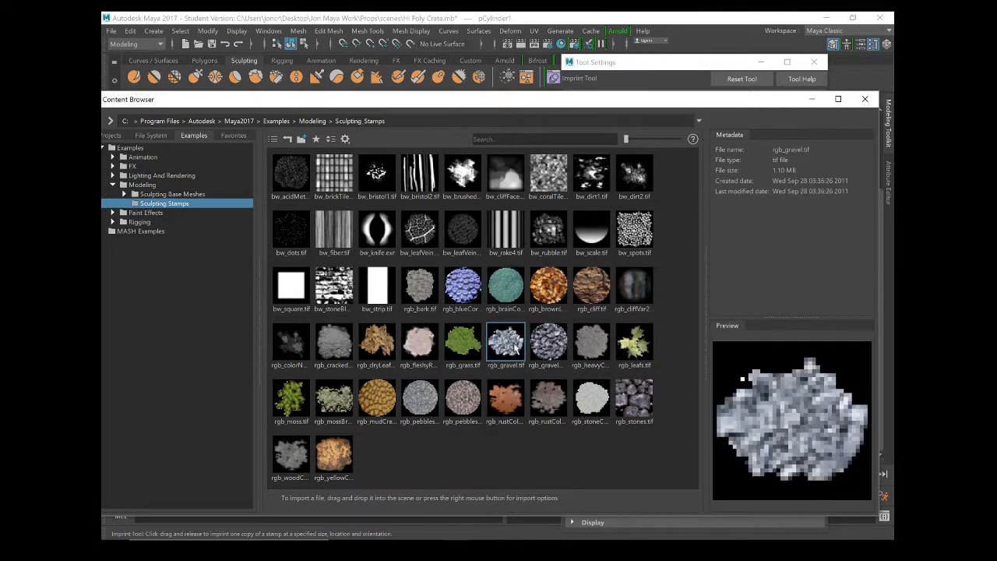
left_click(866, 101)
Paint the gravel stamp on the face beside the crack, and set the draw method to Scale image from center.
left_click(346, 290)
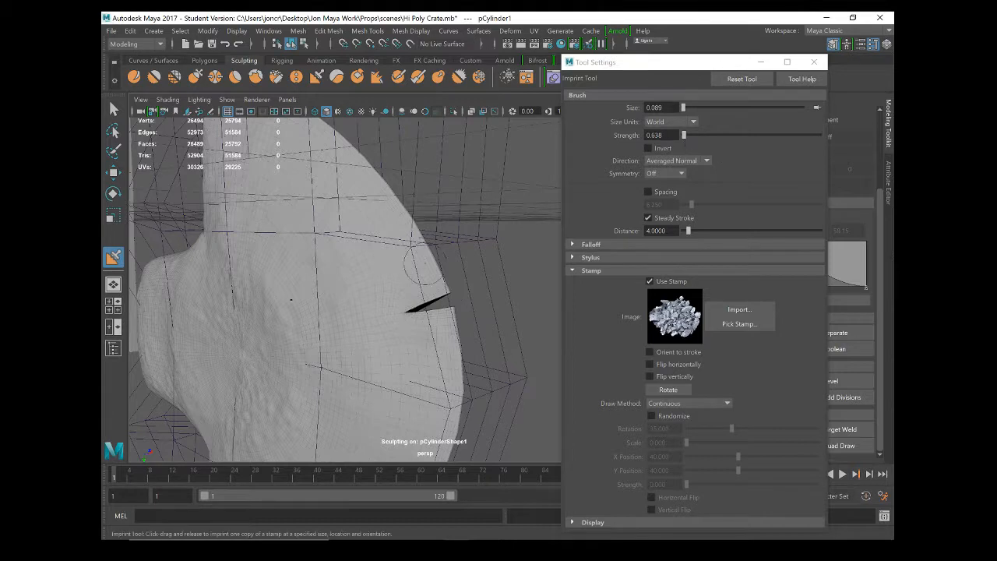
left_click_drag(344, 274, 380, 278)
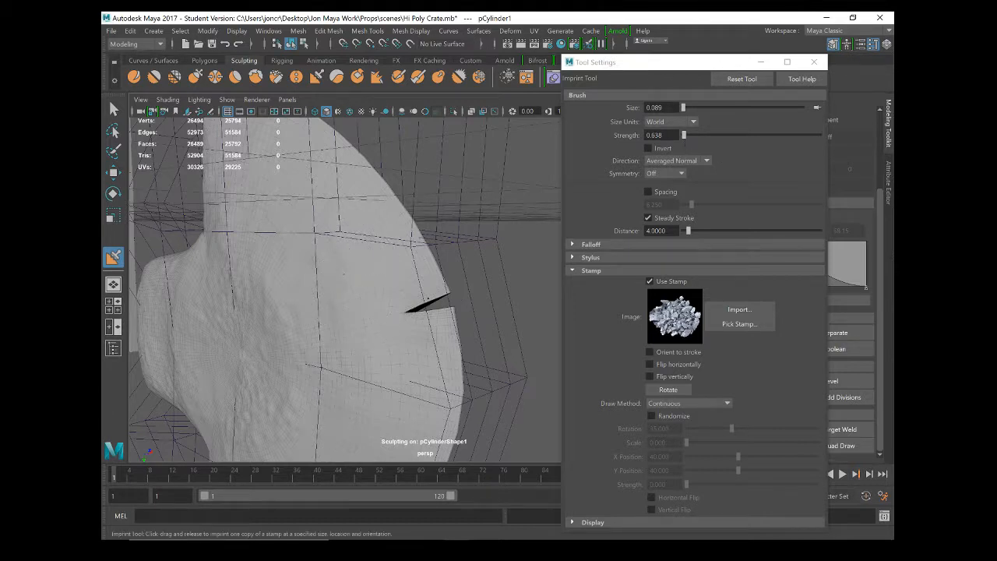
left_click(728, 404)
left_click(697, 425)
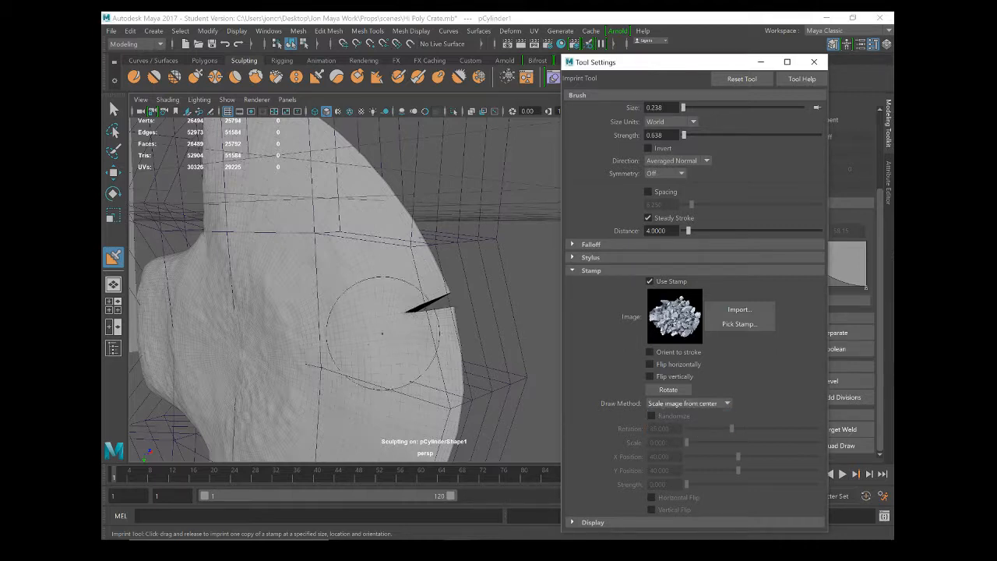
Stamp gravel detail onto the face just below the narrow crack and farther down toward the curved edge.
left_click_drag(369, 347, 496, 361)
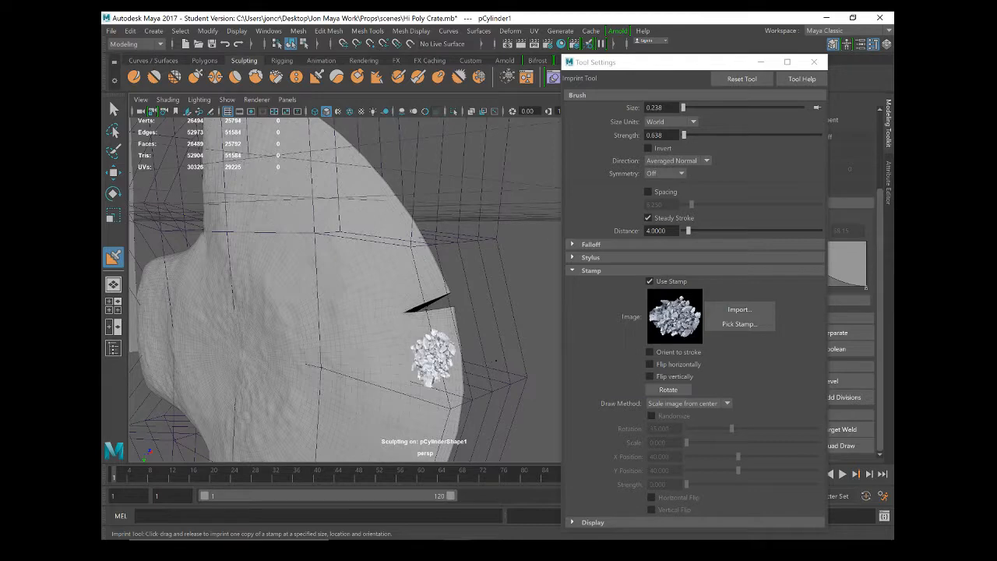
left_click_drag(550, 381, 529, 383)
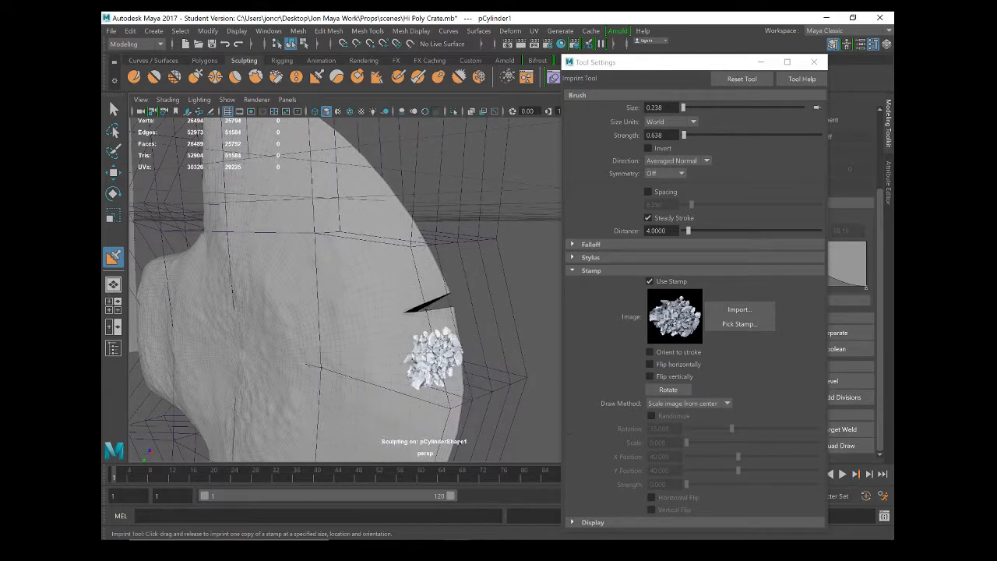
left_click_drag(466, 369, 517, 369)
mouse_move(430, 290)
left_mouse_down("alt")
mouse_move(351, 270)
mouse_move(379, 252)
mouse_move(419, 334)
left_mouse_up("alt")
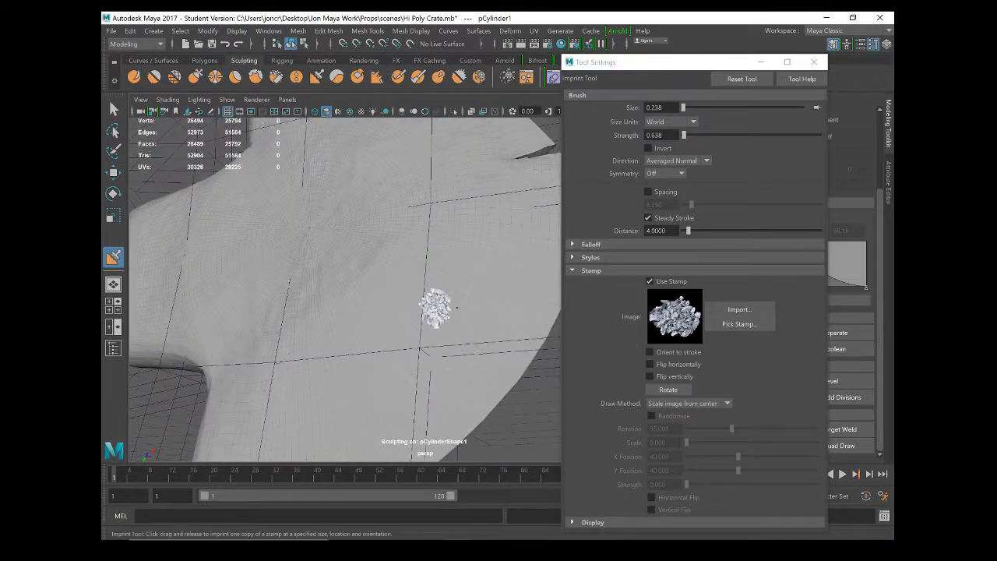
mouse_move(457, 307)
left_mouse_down()
mouse_move(500, 314)
mouse_move(468, 355)
mouse_move(496, 331)
left_mouse_up()
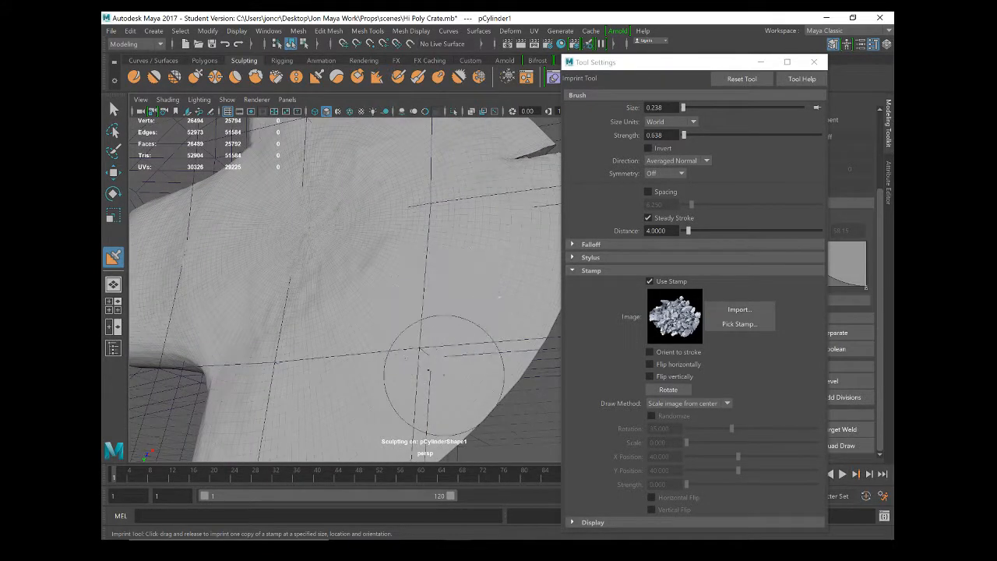
right_click_drag(386, 359, 351, 310, "alt")
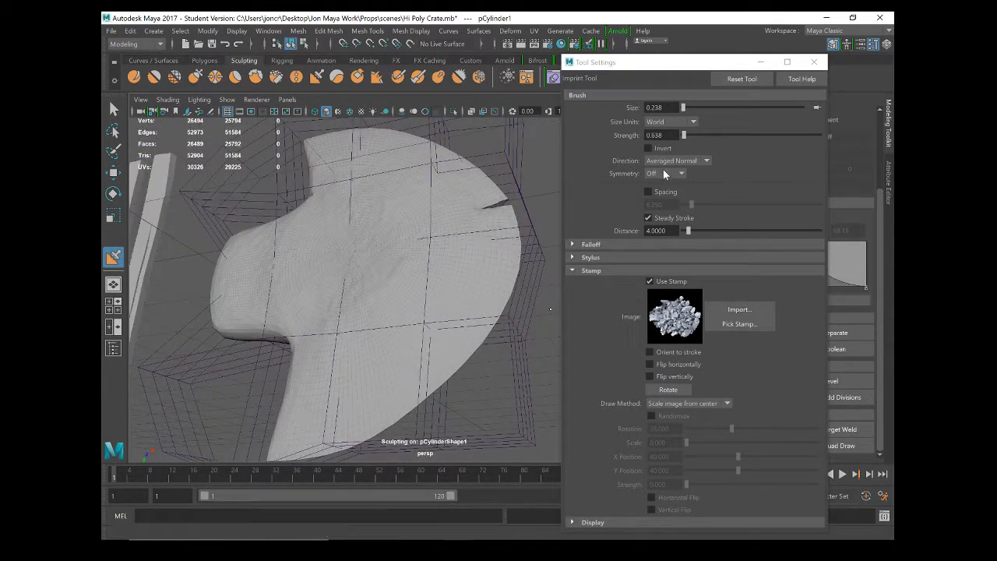
Try a gravel stamp in the middle of the face at Imprint strength 13.191, and undo it.
left_click_drag(683, 135, 701, 135)
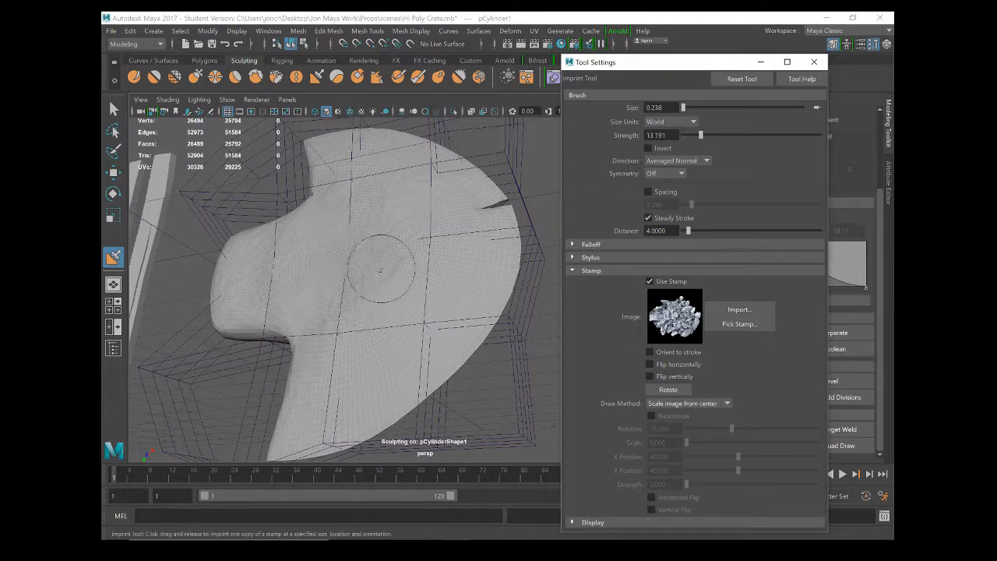
left_click_drag(377, 275, 399, 282)
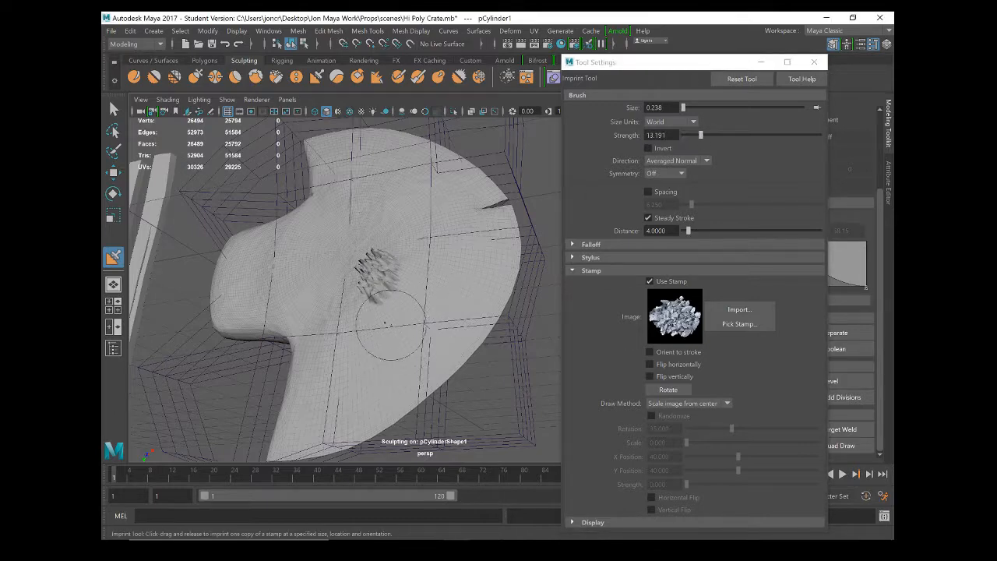
mouse_move(389, 322)
left_mouse_down("alt")
mouse_move(391, 291)
mouse_move(370, 290)
left_mouse_up("alt")
key("ctrl+z")
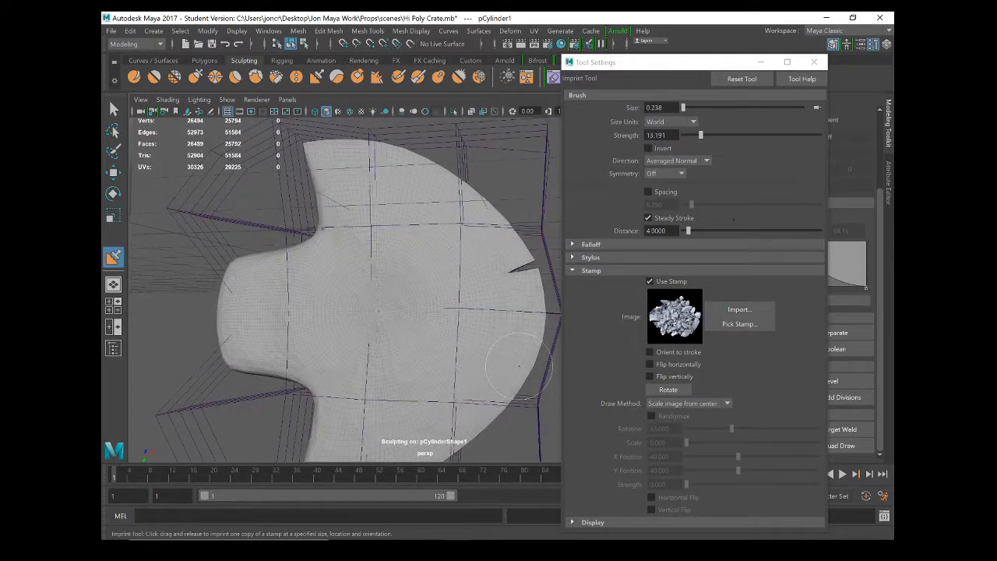
Set the Imprint strength to 4.468 and try a gravel stamp on the face near the crack.
left_click(701, 137)
left_click_drag(692, 136, 689, 136)
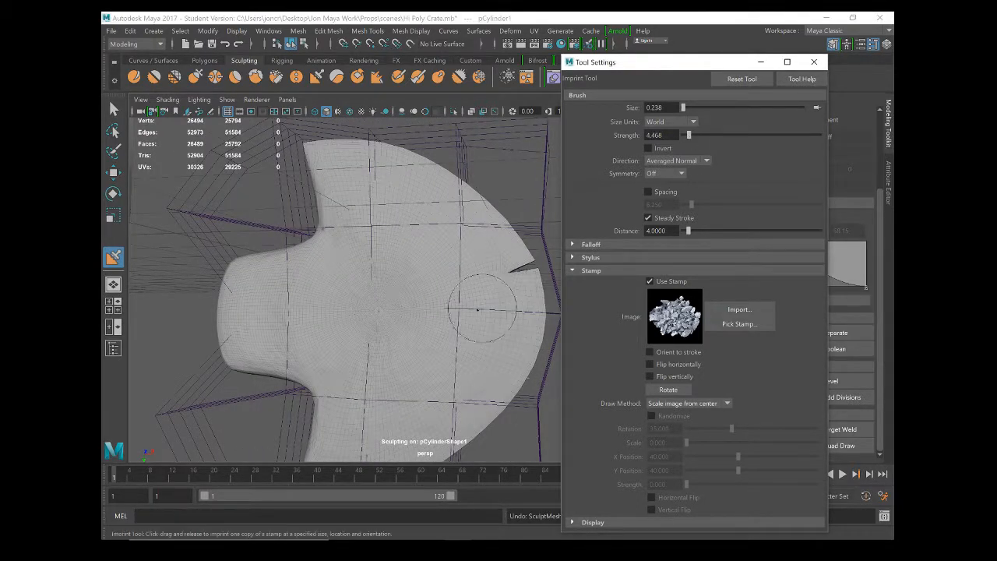
left_click_drag(455, 296, 488, 234)
left_click_drag(382, 332, 401, 321, "alt")
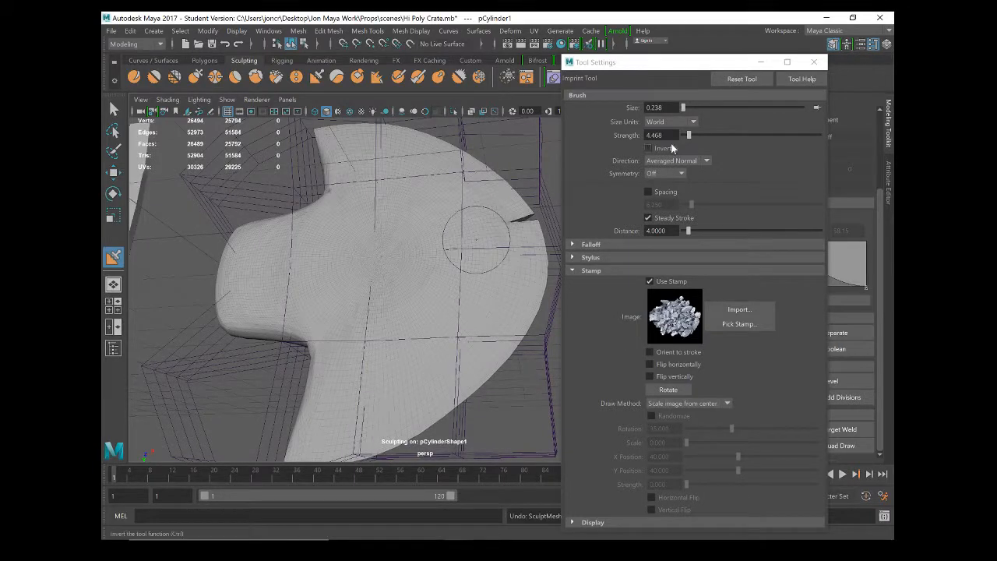
Set the Imprint strength to 1.489 and stamp gravel across the middle of the face.
left_click_drag(689, 136, 684, 136)
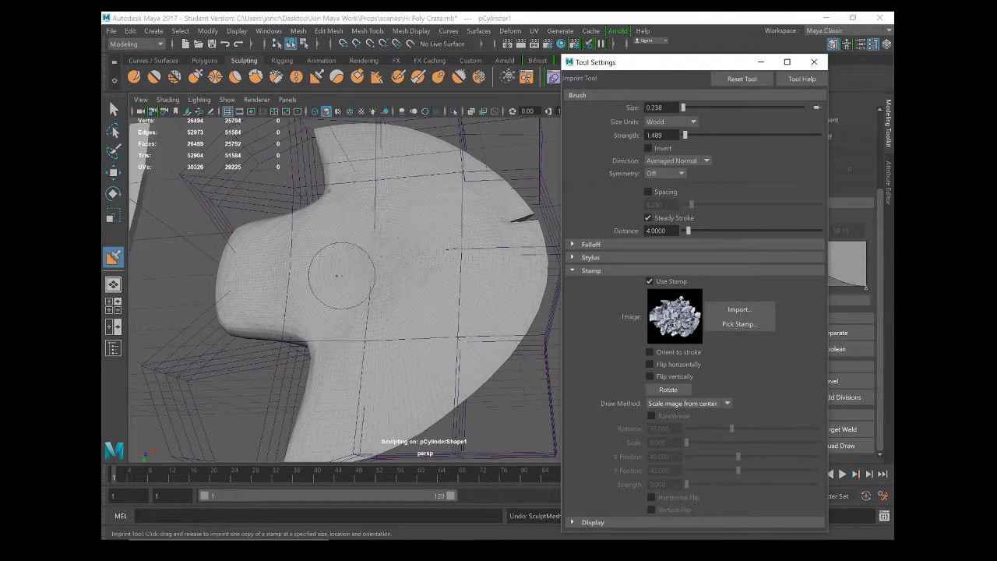
left_click_drag(338, 275, 458, 286)
mouse_move(338, 276)
left_mouse_down("alt")
mouse_move(315, 286)
mouse_move(263, 272)
mouse_move(258, 292)
mouse_move(232, 291)
mouse_move(225, 269)
mouse_move(260, 290)
mouse_move(350, 203)
left_mouse_up("alt")
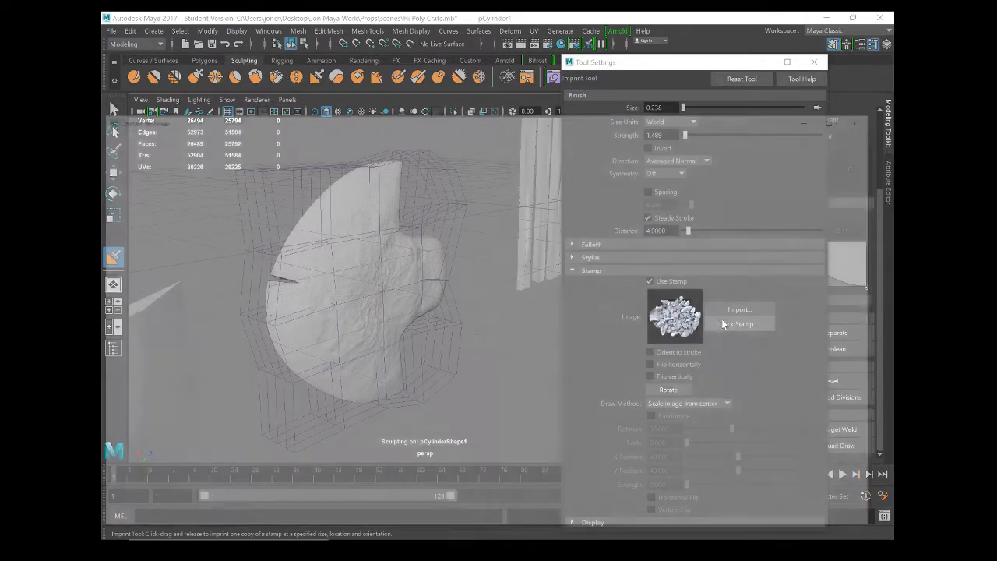
Replace the stamp image with bw_dirt1.tif from the sculpting stamp library and close the library.
left_click(729, 323)
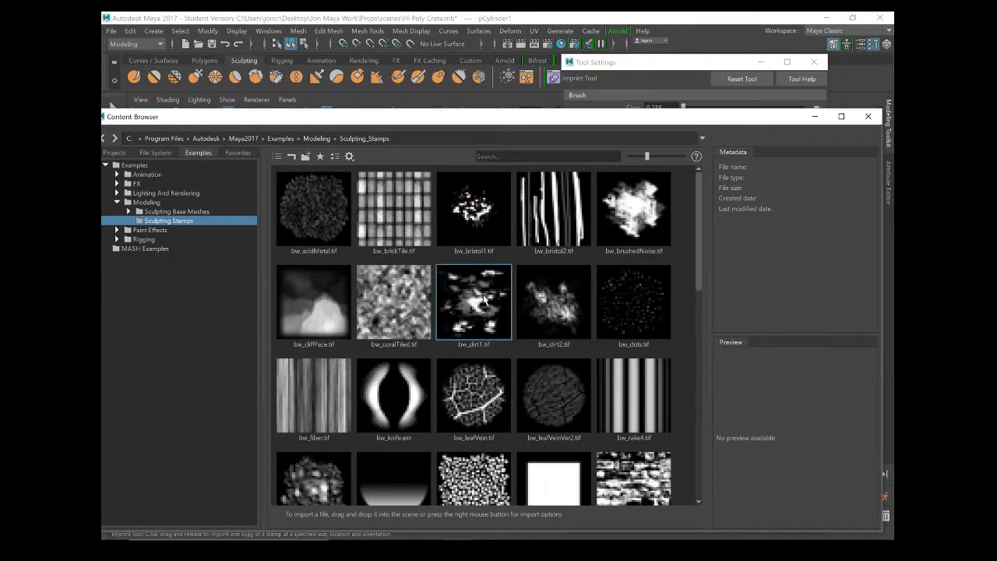
left_click_drag(646, 156, 630, 157)
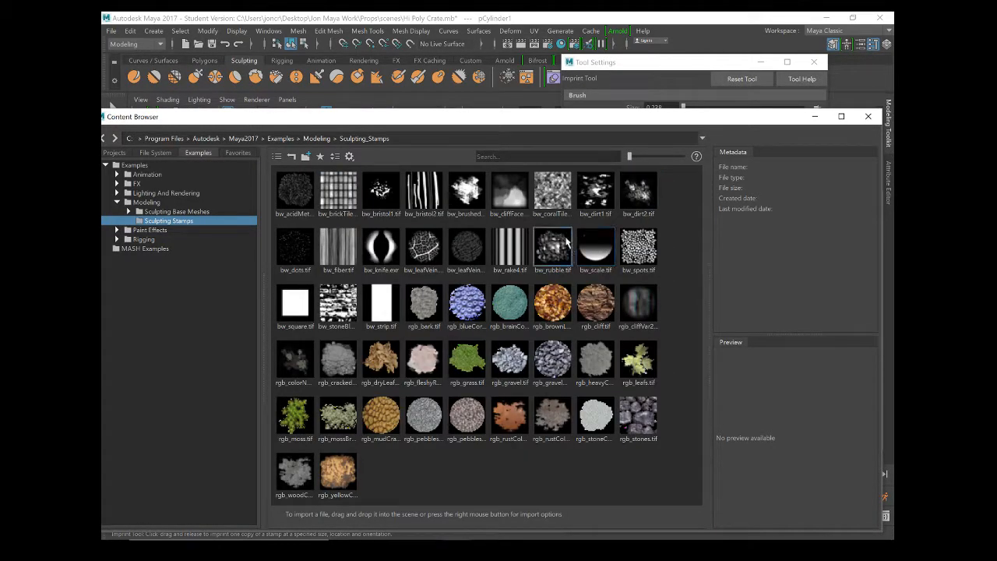
left_click(596, 190)
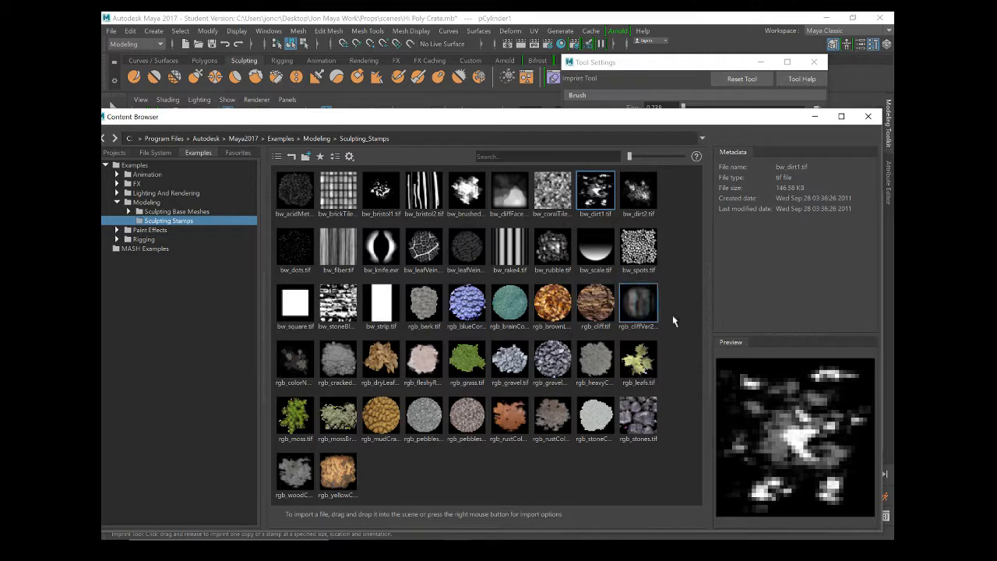
left_click(866, 118)
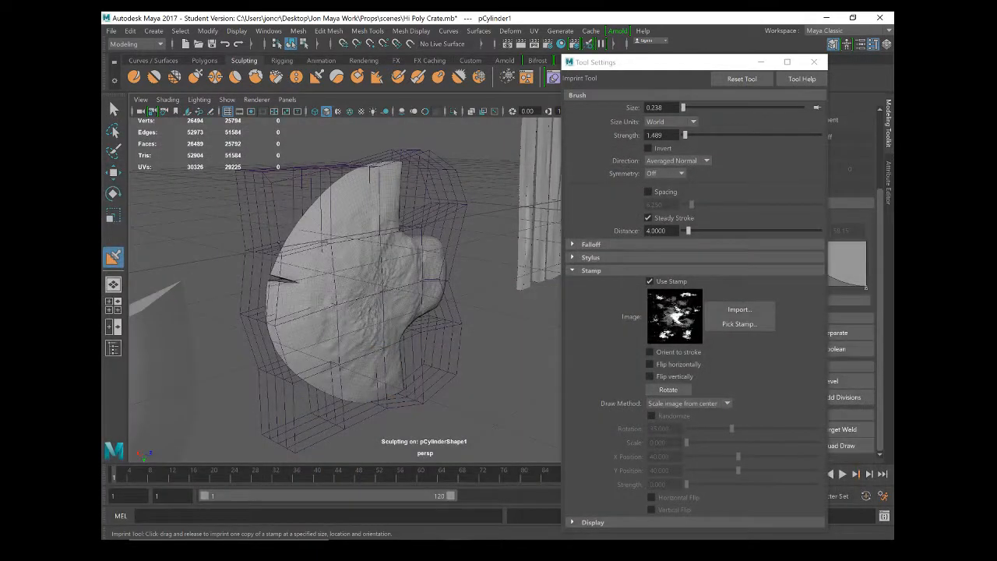
Enlarge the Imprint brush size to 1.039 and stamp dirt on the lower part of the reverse face.
key("b")
mouse_move(320, 228)
left_mouse_down()
mouse_move(375, 220)
mouse_move(350, 262)
left_mouse_up()
mouse_move(313, 328)
left_mouse_down("alt")
mouse_move(285, 312)
mouse_move(290, 296)
mouse_move(397, 364)
mouse_move(401, 405)
left_mouse_up("alt")
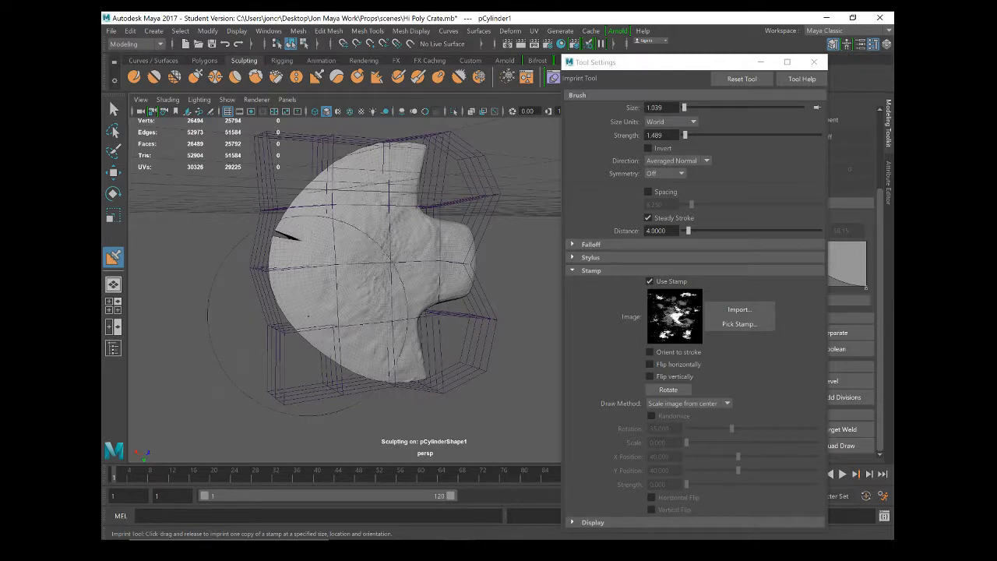
left_click_drag(304, 316, 314, 325)
Stamp dirt detail onto the rounded end surface of the protruding tab.
mouse_move(331, 205)
left_mouse_down("alt")
mouse_move(269, 285)
mouse_move(484, 322)
mouse_move(512, 307)
left_mouse_up("alt")
mouse_move(507, 257)
left_mouse_down("alt")
mouse_move(494, 275)
mouse_move(387, 276)
left_mouse_up("alt")
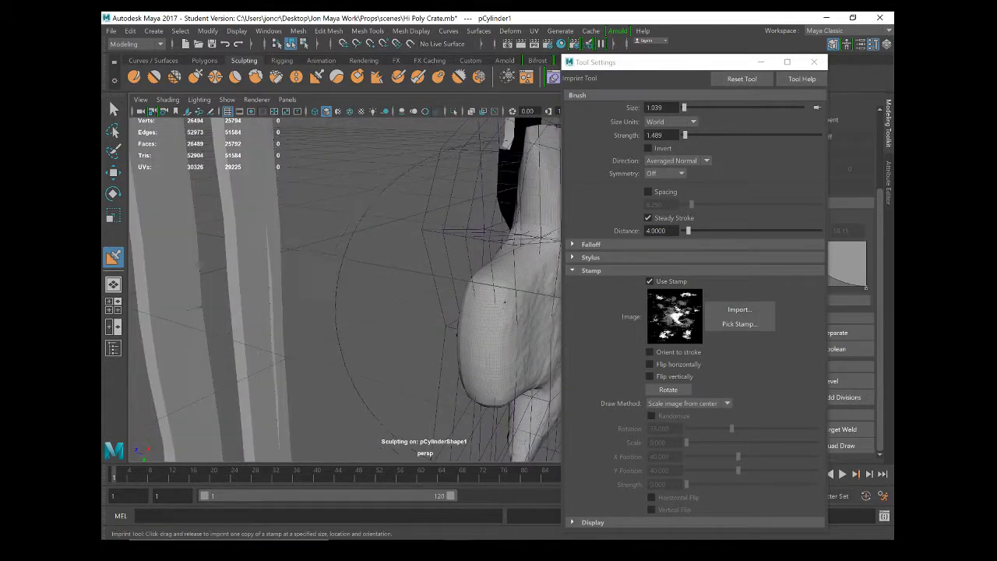
left_click_drag(508, 319, 429, 285, "alt")
scroll(429, 286, "up", 3)
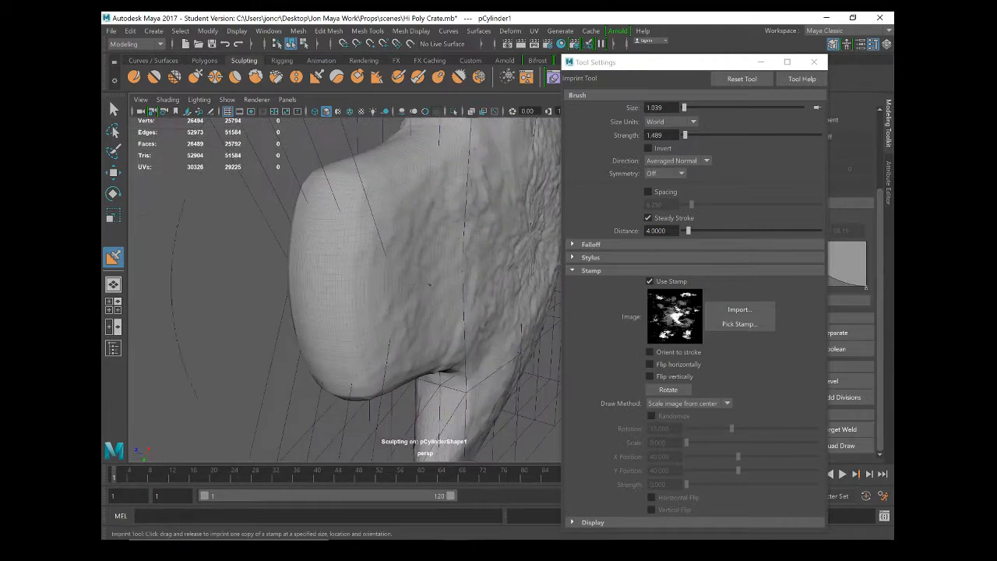
left_click_drag(341, 277, 372, 287)
left_click_drag(371, 362, 360, 368)
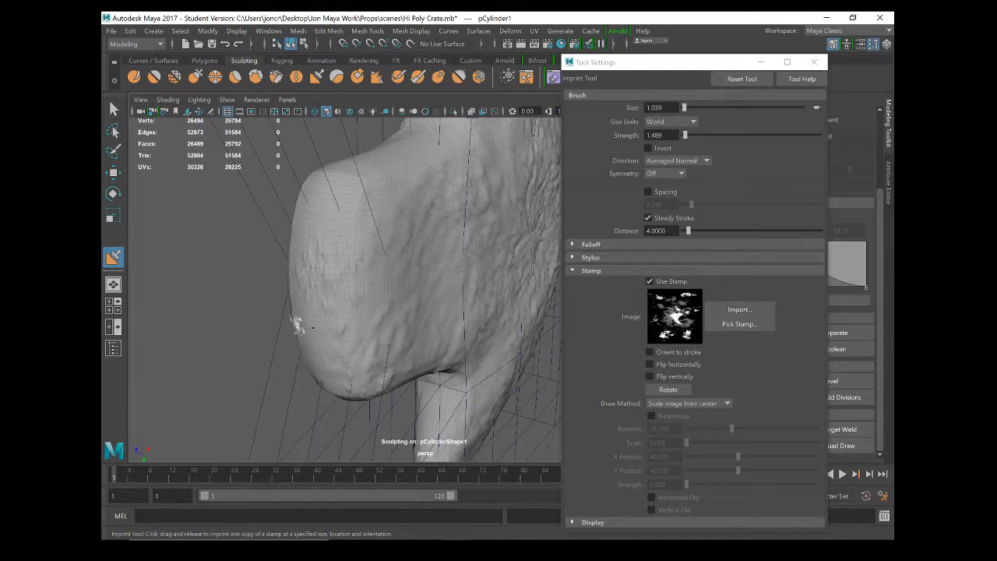
left_click_drag(313, 328, 325, 336)
Set the Imprint strength to 0.426 and stamp softer dirt detail on the tab's rounded end.
left_click_drag(684, 138, 681, 136)
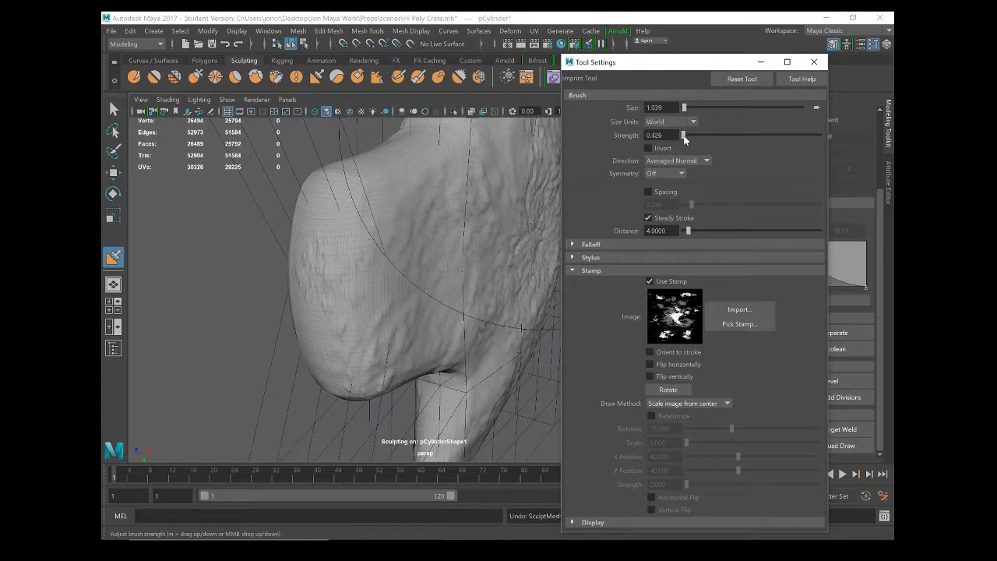
left_click_drag(315, 322, 345, 326)
left_click_drag(272, 334, 318, 341, "alt")
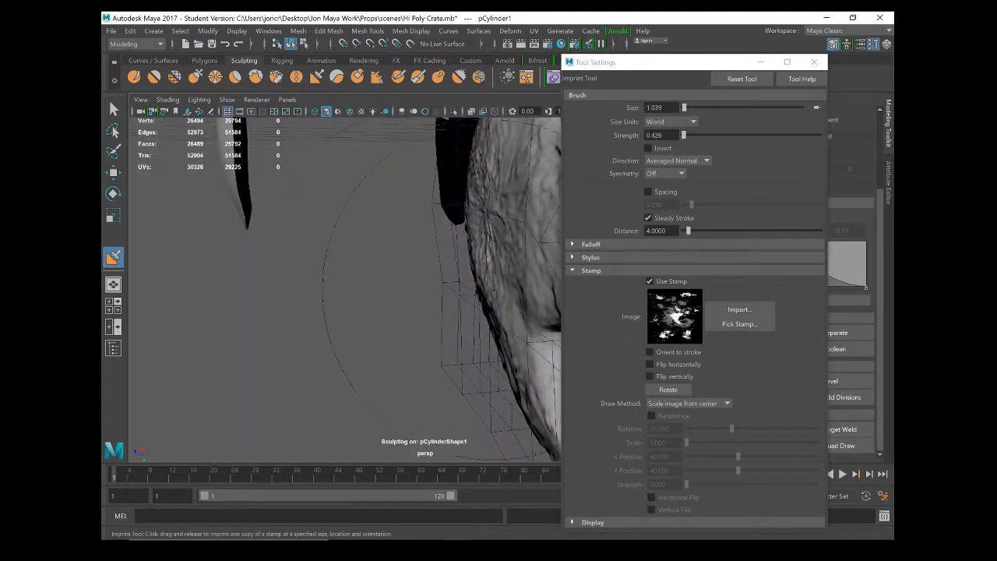
Stamp dirt detail along the side surface joining the tab to the body, and close the tool settings.
middle_click_drag(432, 294, 373, 331, "alt")
mouse_move(318, 241)
left_mouse_down("alt")
mouse_move(356, 241)
mouse_move(316, 256)
left_mouse_up("alt")
left_click_drag(441, 346, 492, 374)
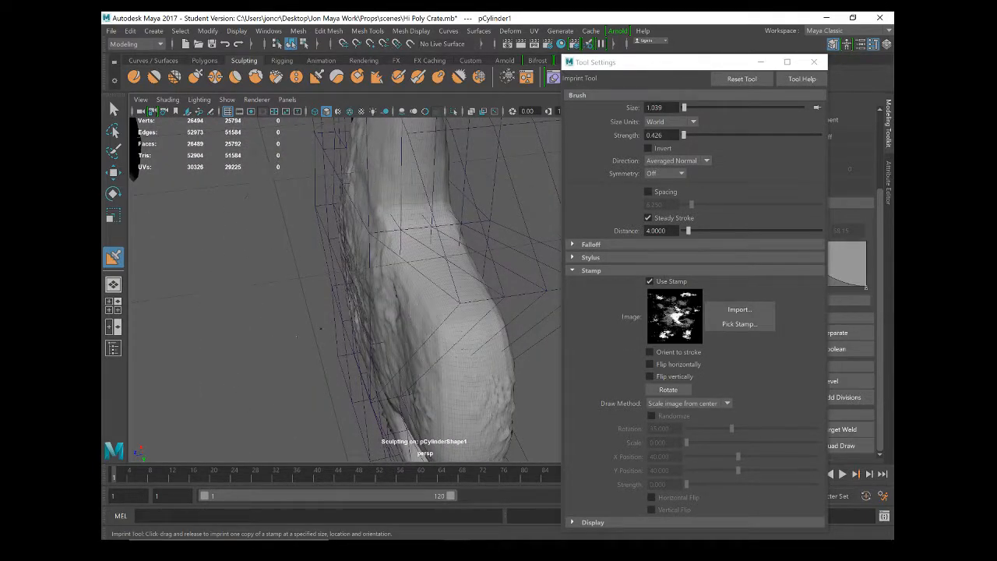
left_click_drag(411, 268, 445, 288)
left_click_drag(430, 209, 456, 225)
mouse_move(321, 244)
left_mouse_down("alt")
mouse_move(388, 240)
mouse_move(374, 234)
mouse_move(412, 299)
mouse_move(312, 290)
left_mouse_up("alt")
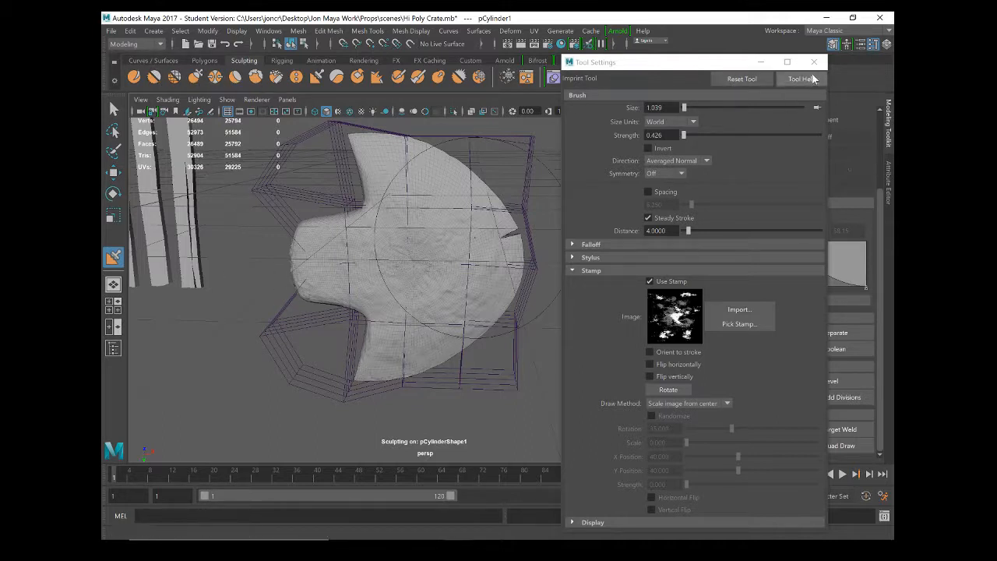
left_click(814, 62)
Shrink the Imprint brush and stamp dirt detail on the face around the narrow crack.
mouse_move(459, 242)
left_mouse_down("alt")
mouse_move(414, 256)
mouse_move(388, 251)
mouse_move(329, 285)
mouse_move(330, 251)
mouse_move(336, 268)
mouse_move(382, 289)
mouse_move(381, 270)
mouse_move(346, 272)
mouse_move(402, 258)
mouse_move(335, 268)
left_mouse_up("alt")
left_click_drag(535, 269, 585, 258, "alt")
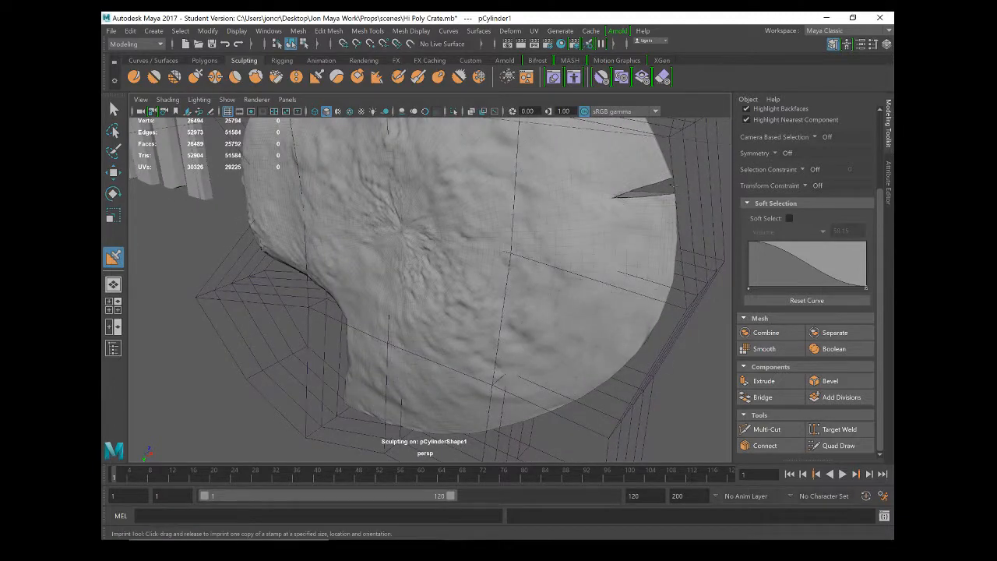
left_click_drag(658, 172, 600, 234)
key("b")
left_click_drag(558, 189, 555, 188)
left_click_drag(657, 206, 636, 252)
mouse_move(634, 200)
left_mouse_down("alt")
mouse_move(600, 190)
mouse_move(534, 207)
mouse_move(602, 216)
mouse_move(550, 207)
mouse_move(425, 234)
left_mouse_up("alt")
mouse_move(351, 234)
left_mouse_down("alt")
mouse_move(298, 241)
mouse_move(354, 253)
left_mouse_up("alt")
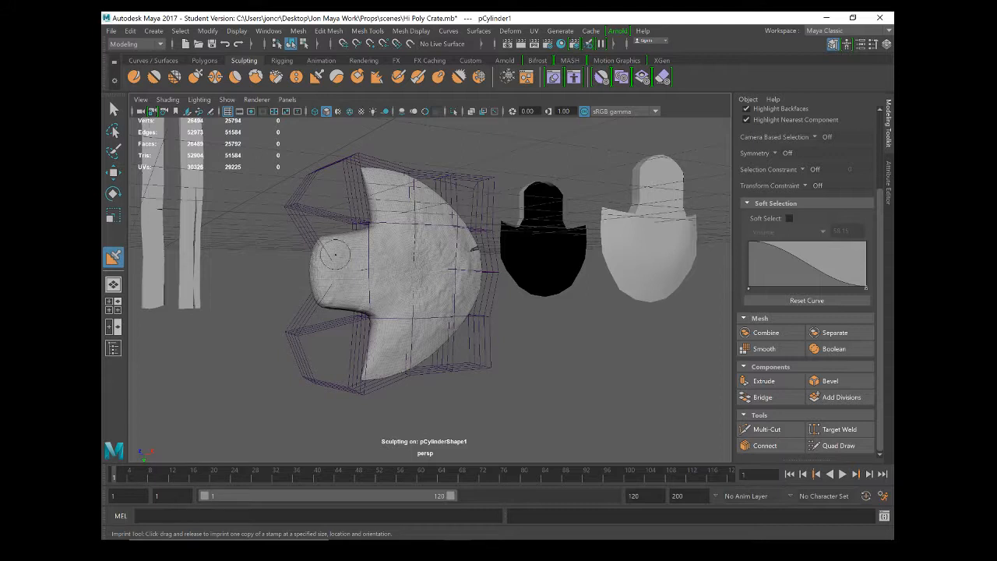
Try large dirt stamps on the tab and the lower corner of the face, and undo them.
left_click_drag(336, 255, 402, 284)
key("ctrl+z")
key("ctrl+z")
left_click_drag(377, 358, 393, 372)
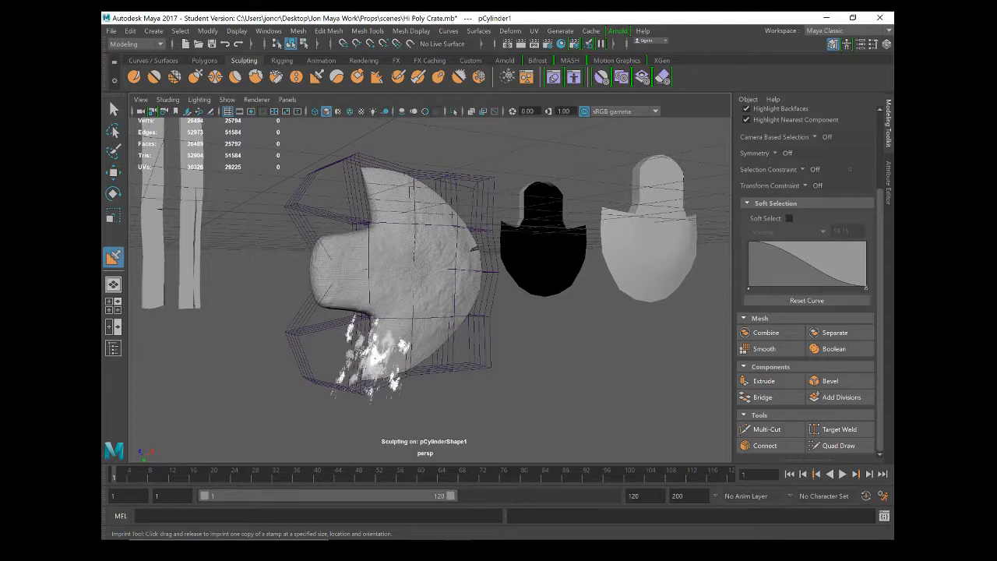
key("ctrl+z")
mouse_move(391, 333)
left_mouse_down("alt")
mouse_move(438, 342)
mouse_move(400, 312)
mouse_move(346, 320)
left_mouse_up("alt")
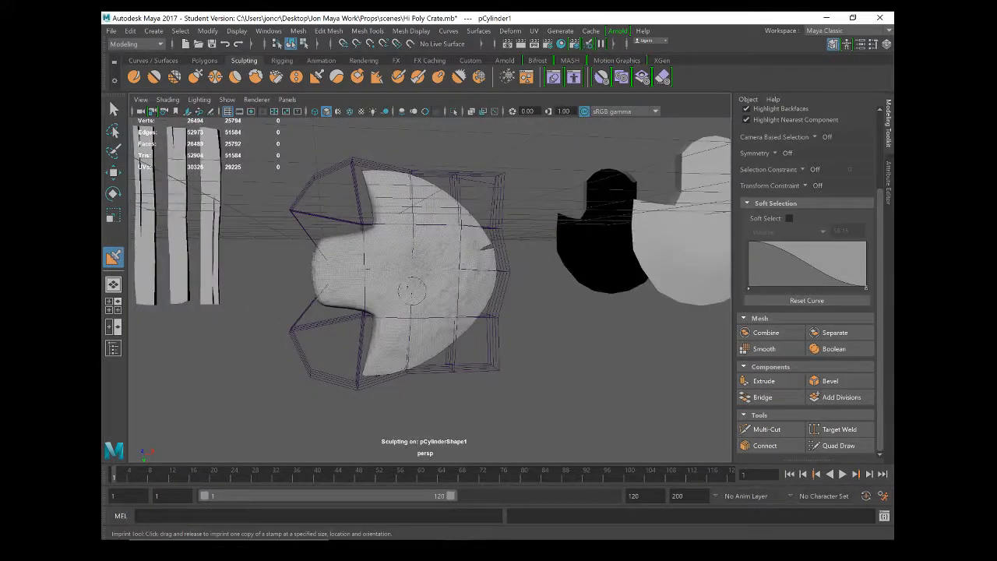
key("alt+Tab")
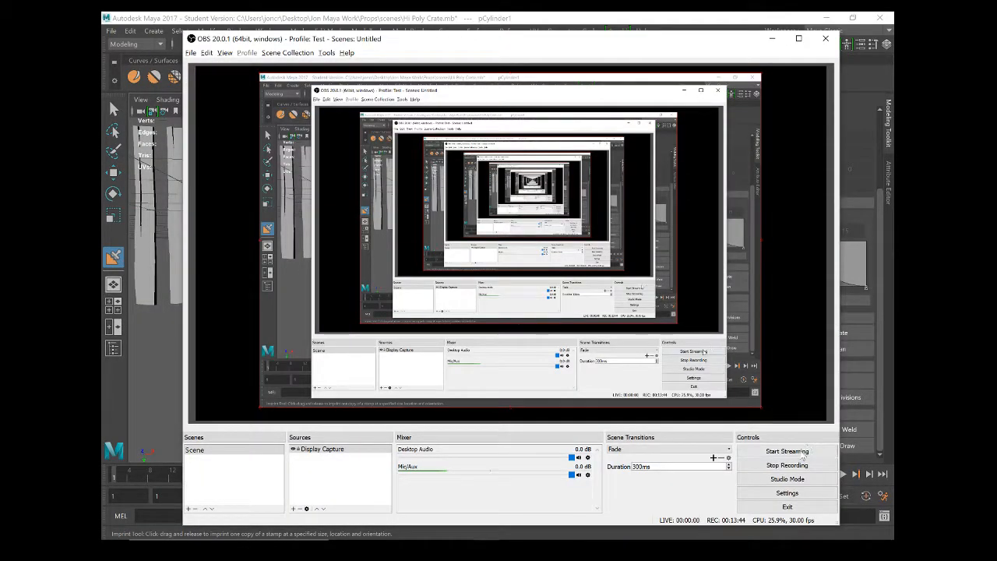